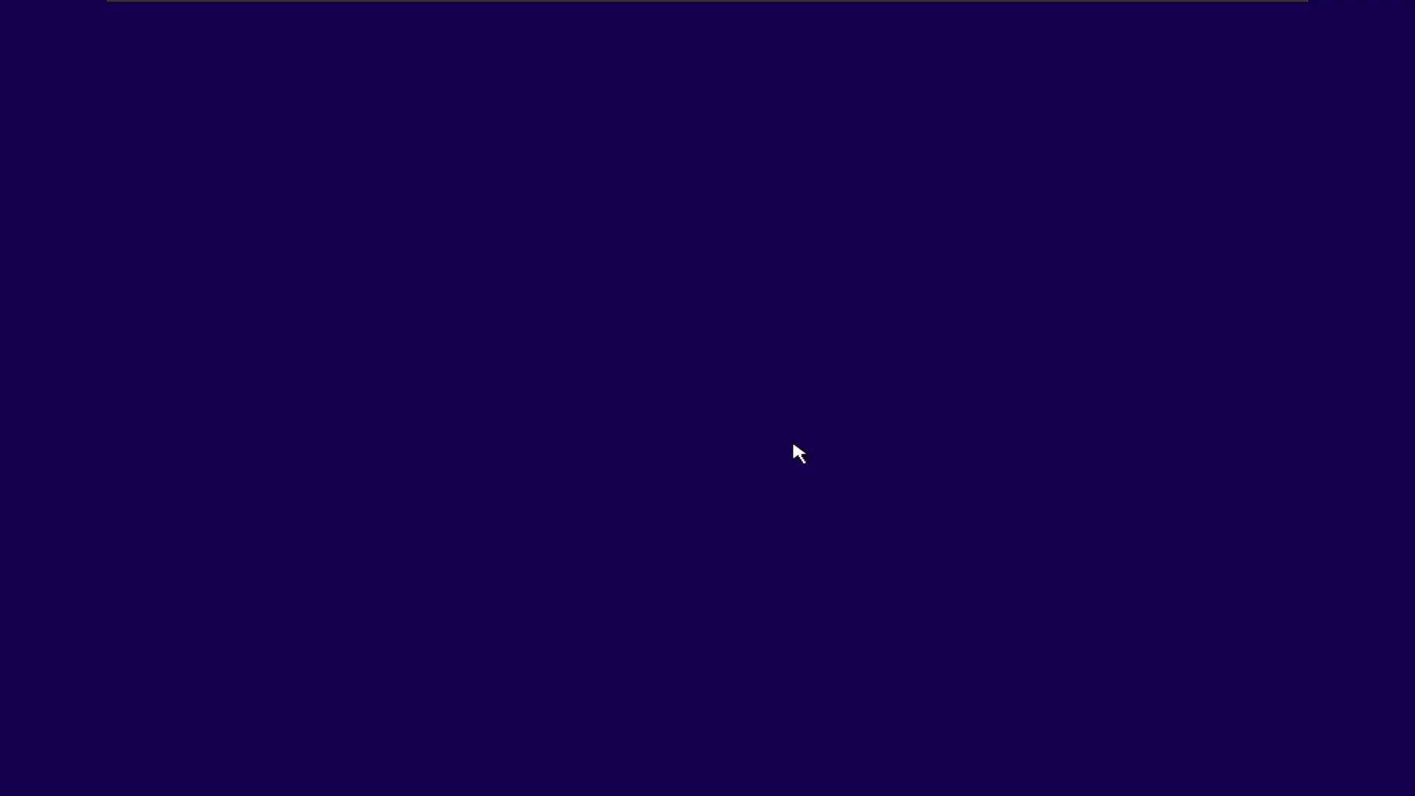
# Choose the Italian keyboard layout in Windows Setup and start the installation.
pyautogui.press('Tab')
pyautogui.write('it')
pyautogui.press('Tab')
pyautogui.press('Return')
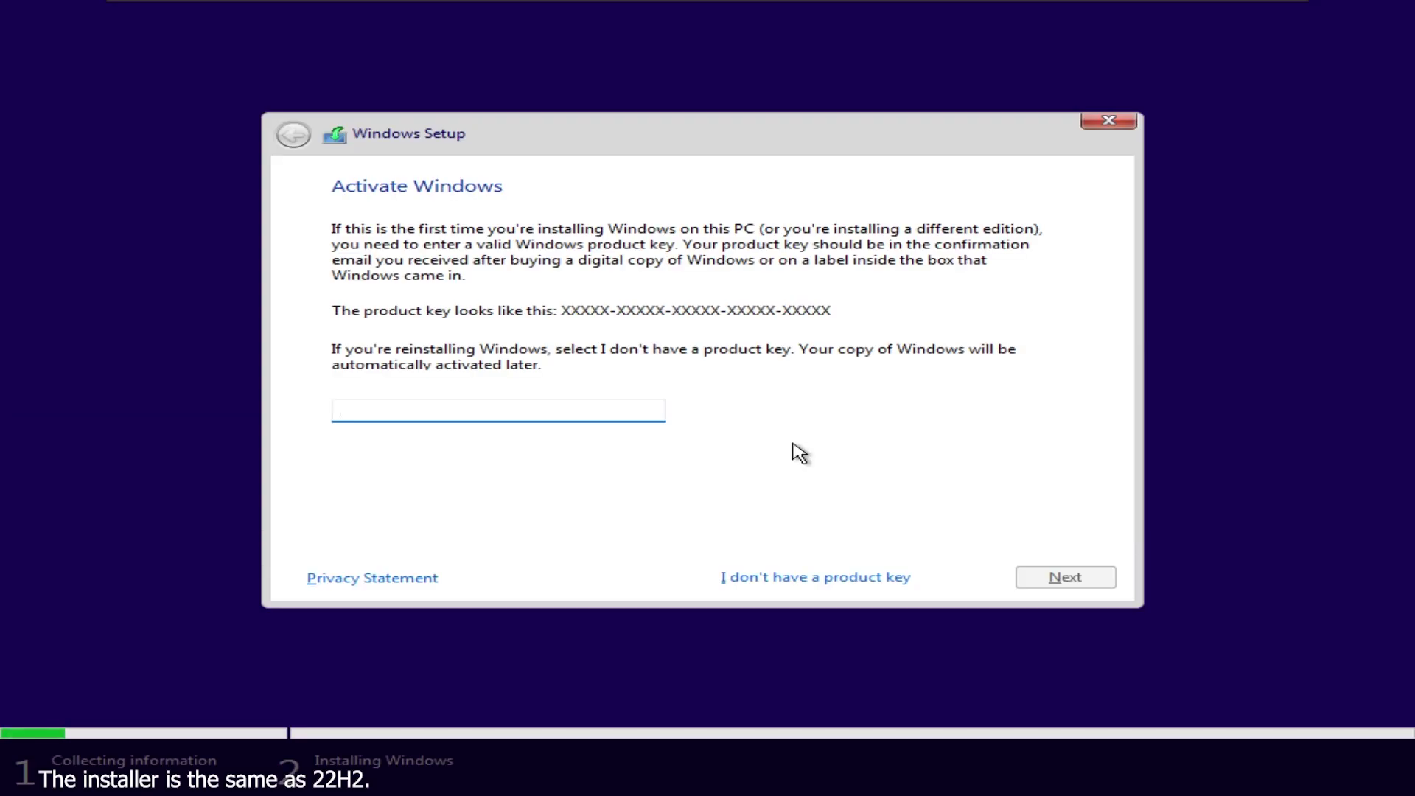
# Continue without a product key and select the Windows 11 Pro edition for installation.
pyautogui.click(749, 576)
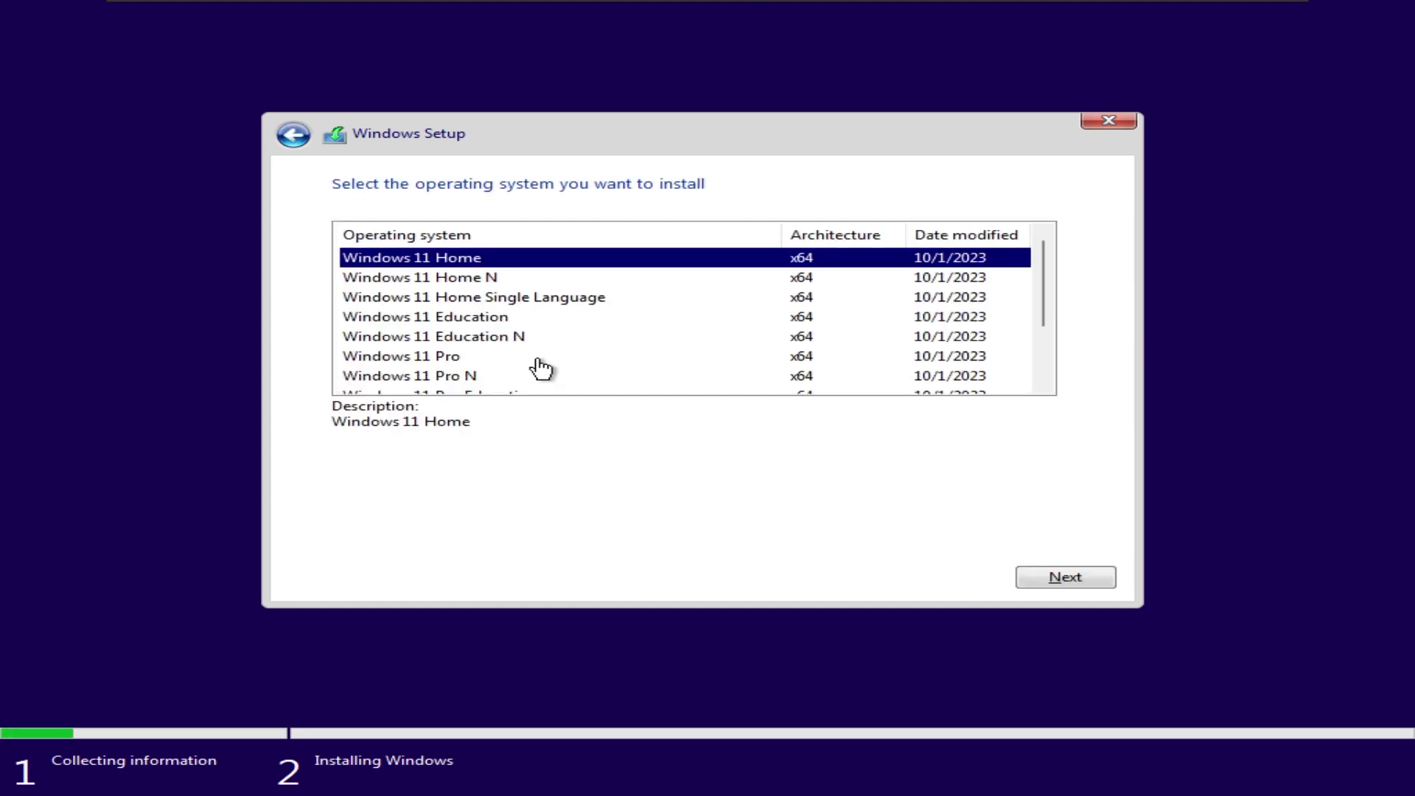
pyautogui.click(525, 359)
pyautogui.scroll(-2, 525, 361)
pyautogui.scroll(2, 568, 374)
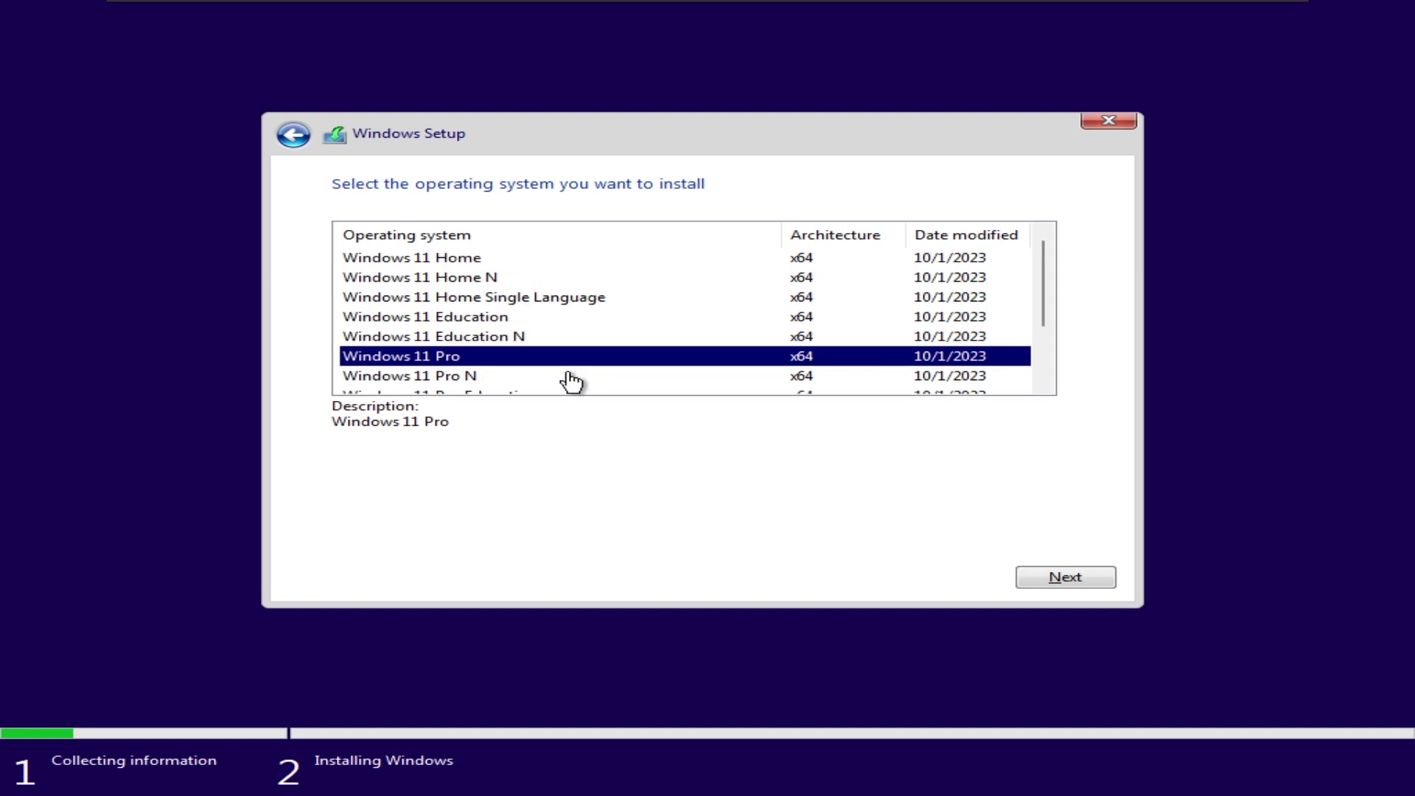
pyautogui.press('Return')
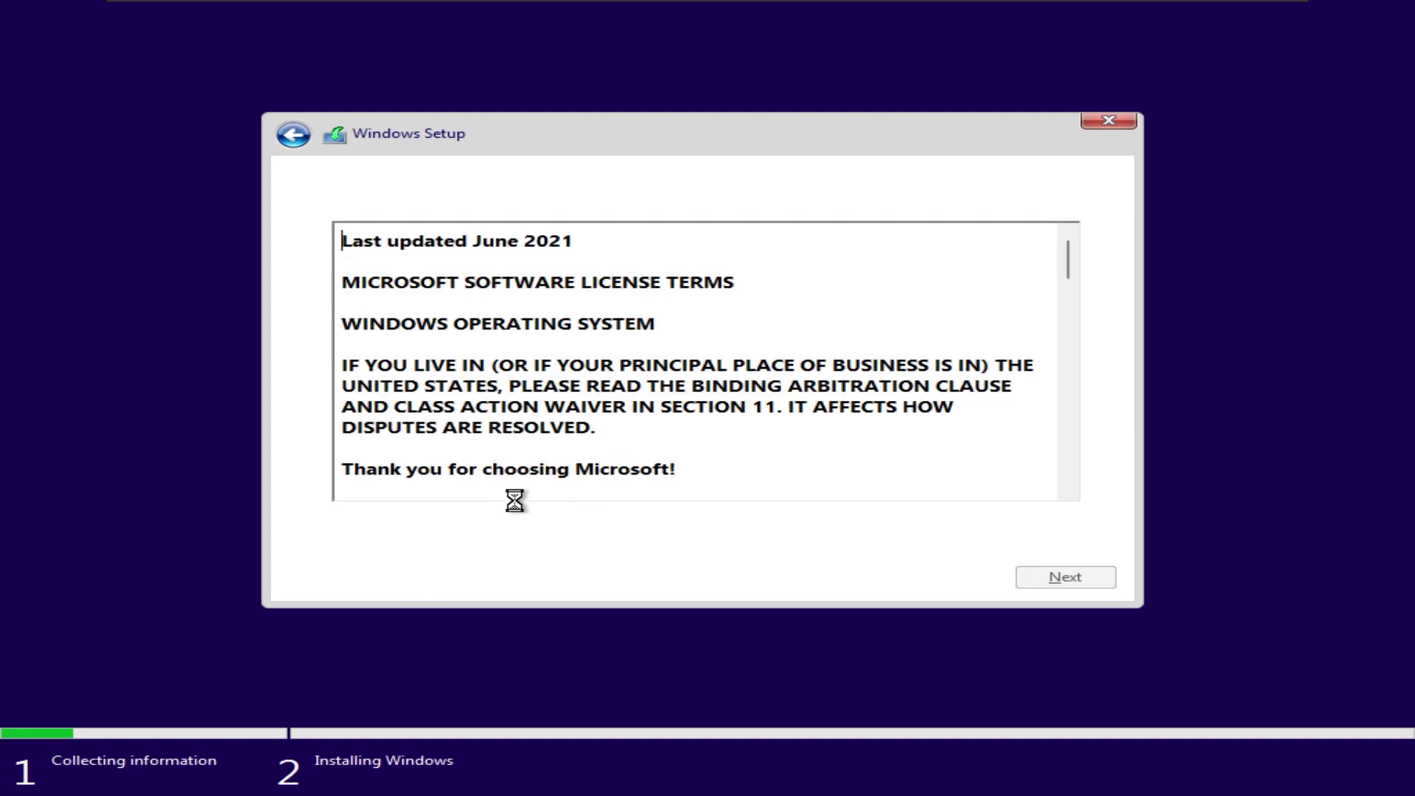
# Accept the license terms and start a custom, Windows-only installation.
pyautogui.click(417, 551)
pyautogui.press('Return')
pyautogui.press('Tab')
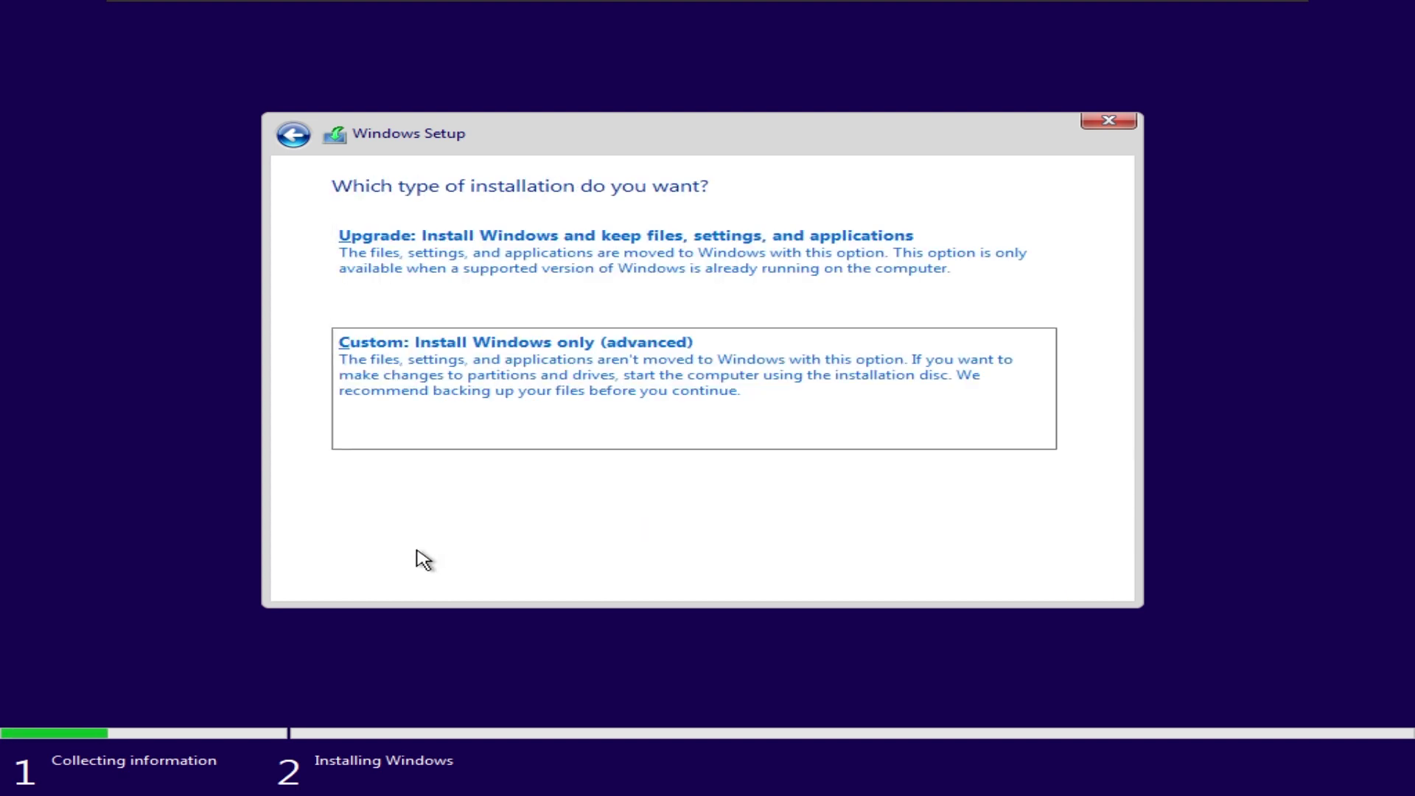
pyautogui.press('Return')
pyautogui.press('Return')
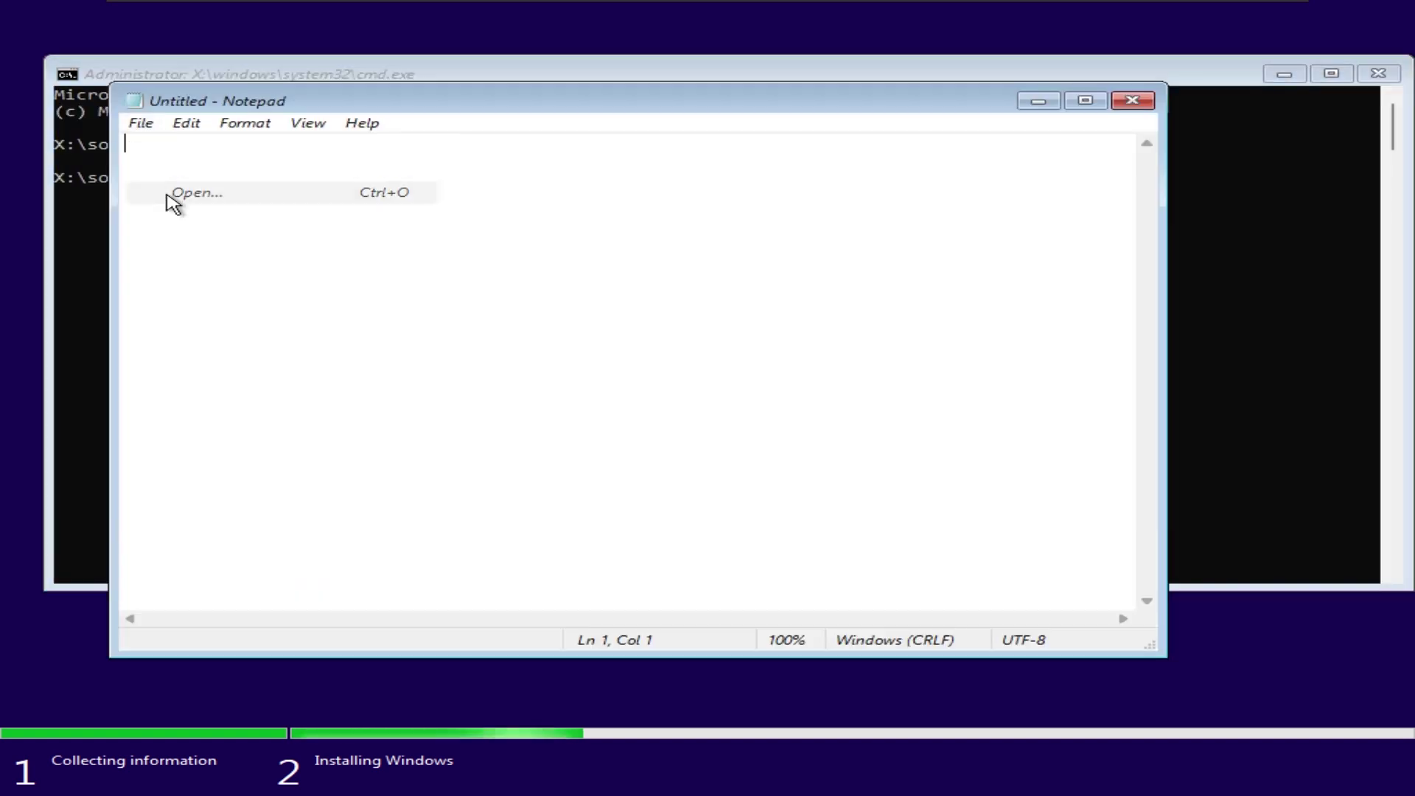
# Bring up Notepad's Open dialog while Windows is being installed.
pyautogui.click(168, 194)
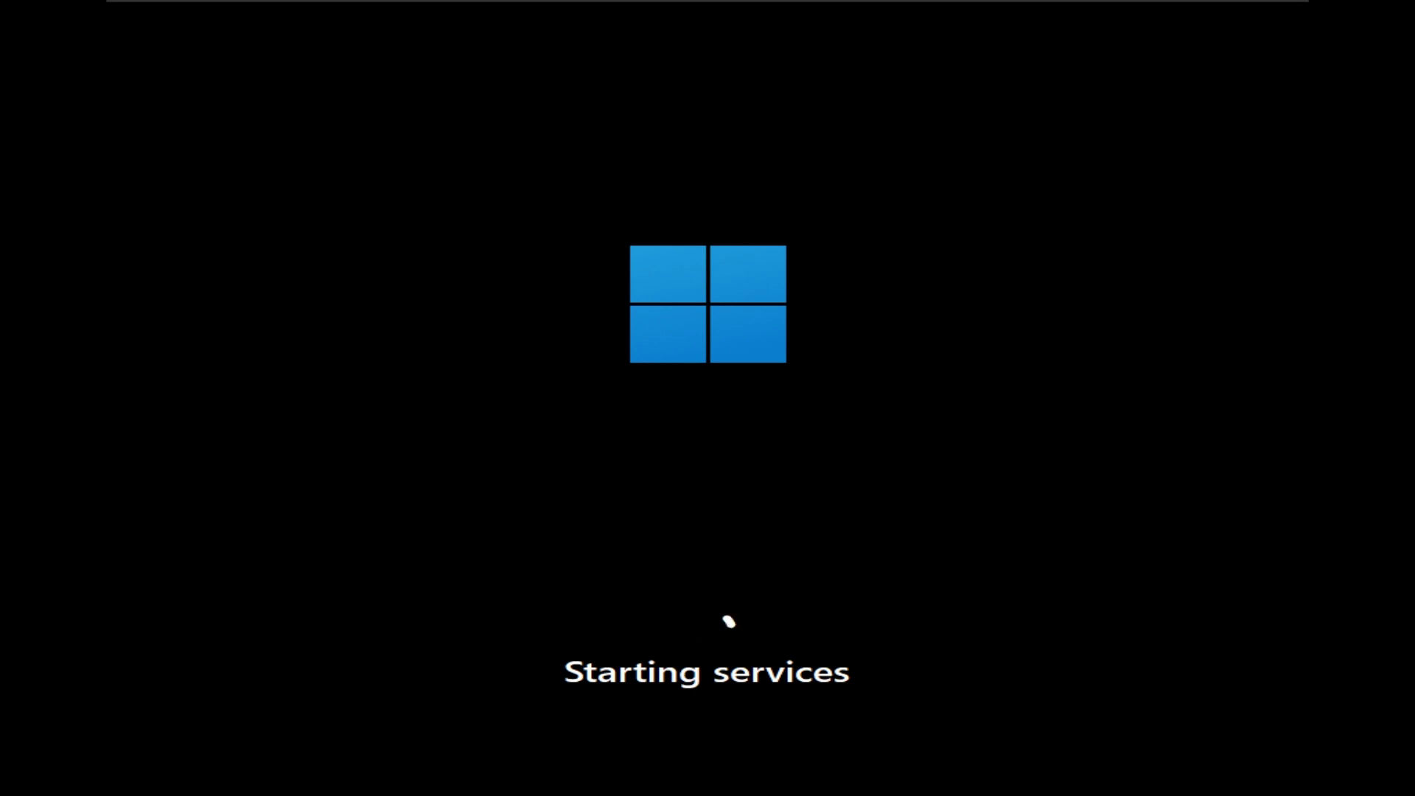
# Open a command prompt during first boot and launch the Windows deployment program from the oobe folder, minimizing and restoring the window.
pyautogui.hotkey('shift', 'F10')
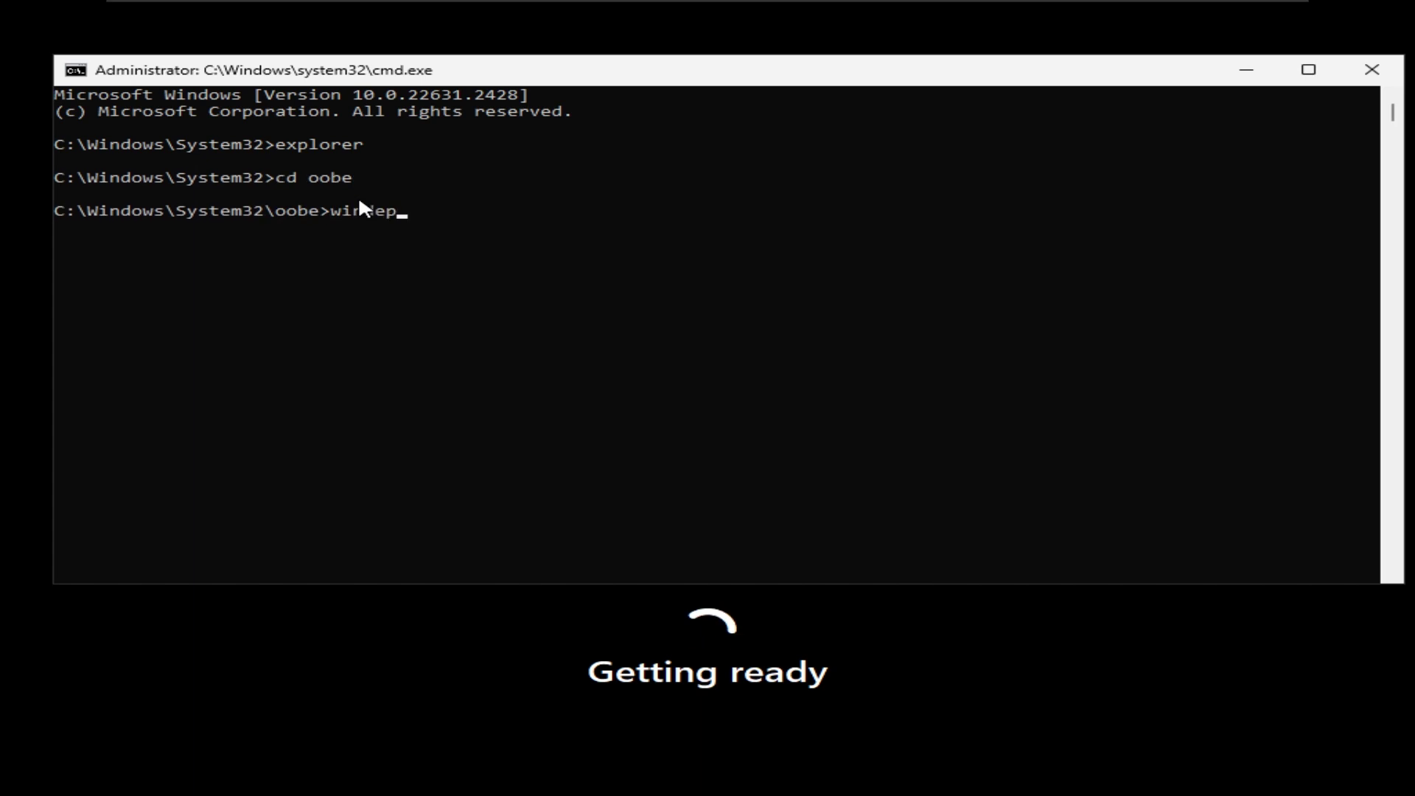
pyautogui.click(1252, 66)
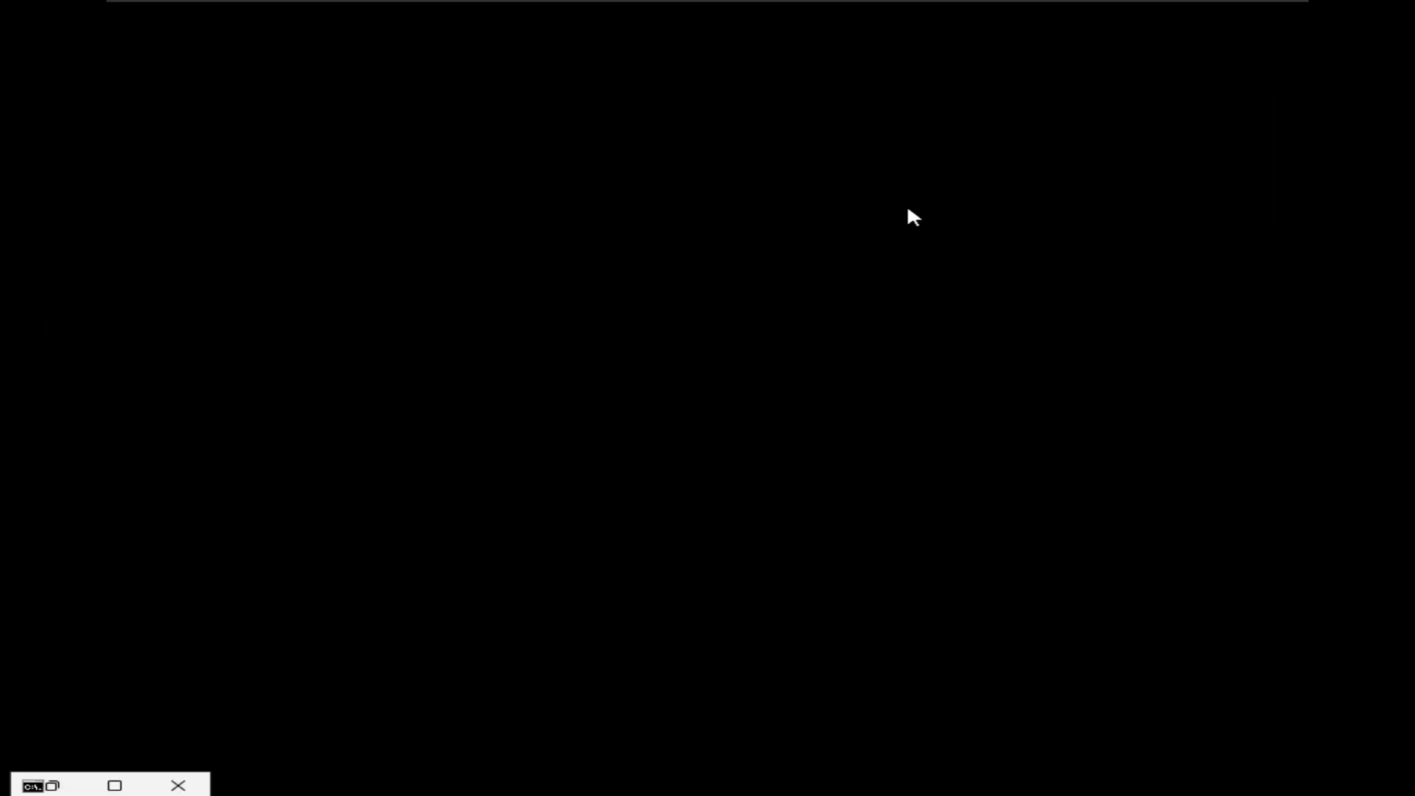
pyautogui.click(52, 785)
pyautogui.write('d')
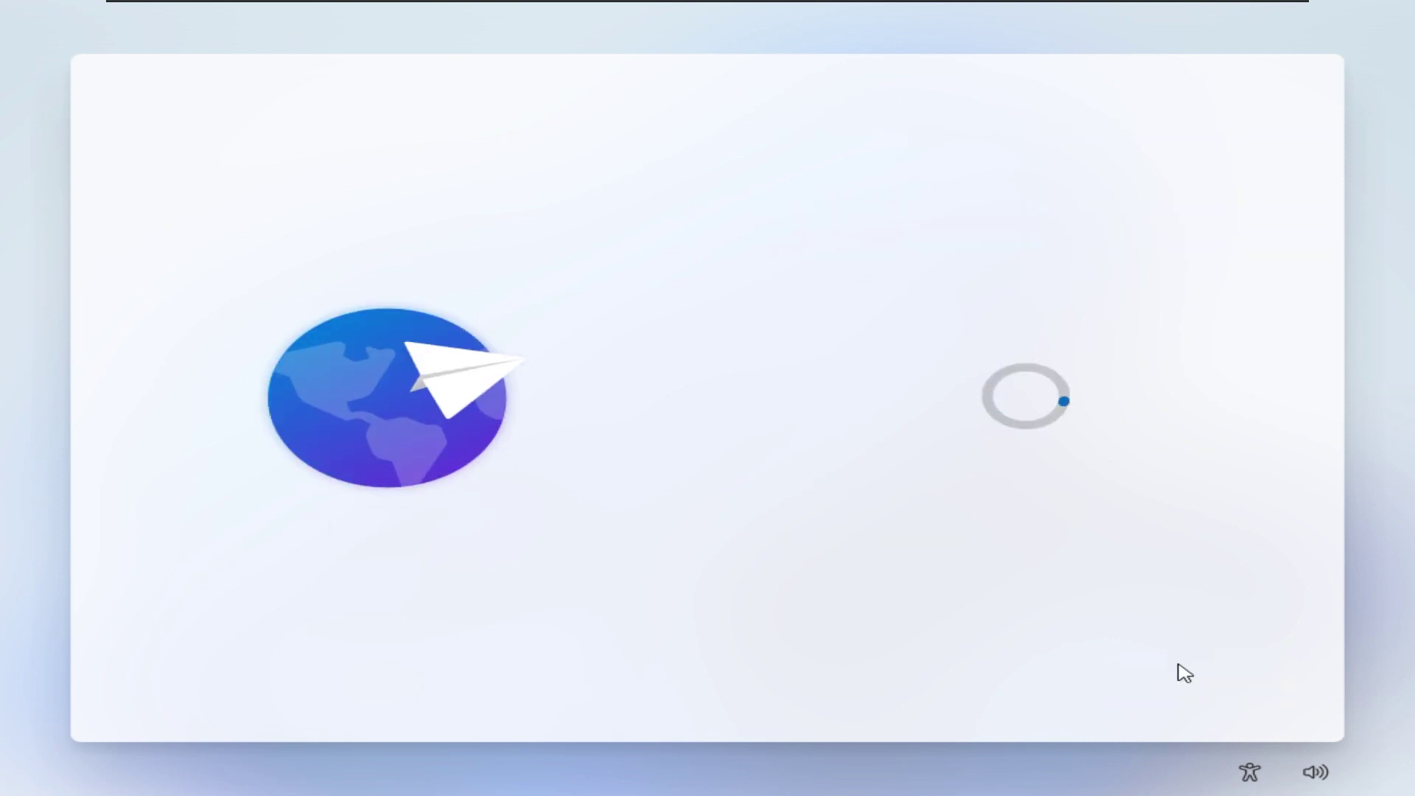
# Confirm the region and keyboard setup pages and skip naming the device.
pyautogui.scroll(-5, 992, 451)
pyautogui.click(1179, 674)
pyautogui.click(1169, 679)
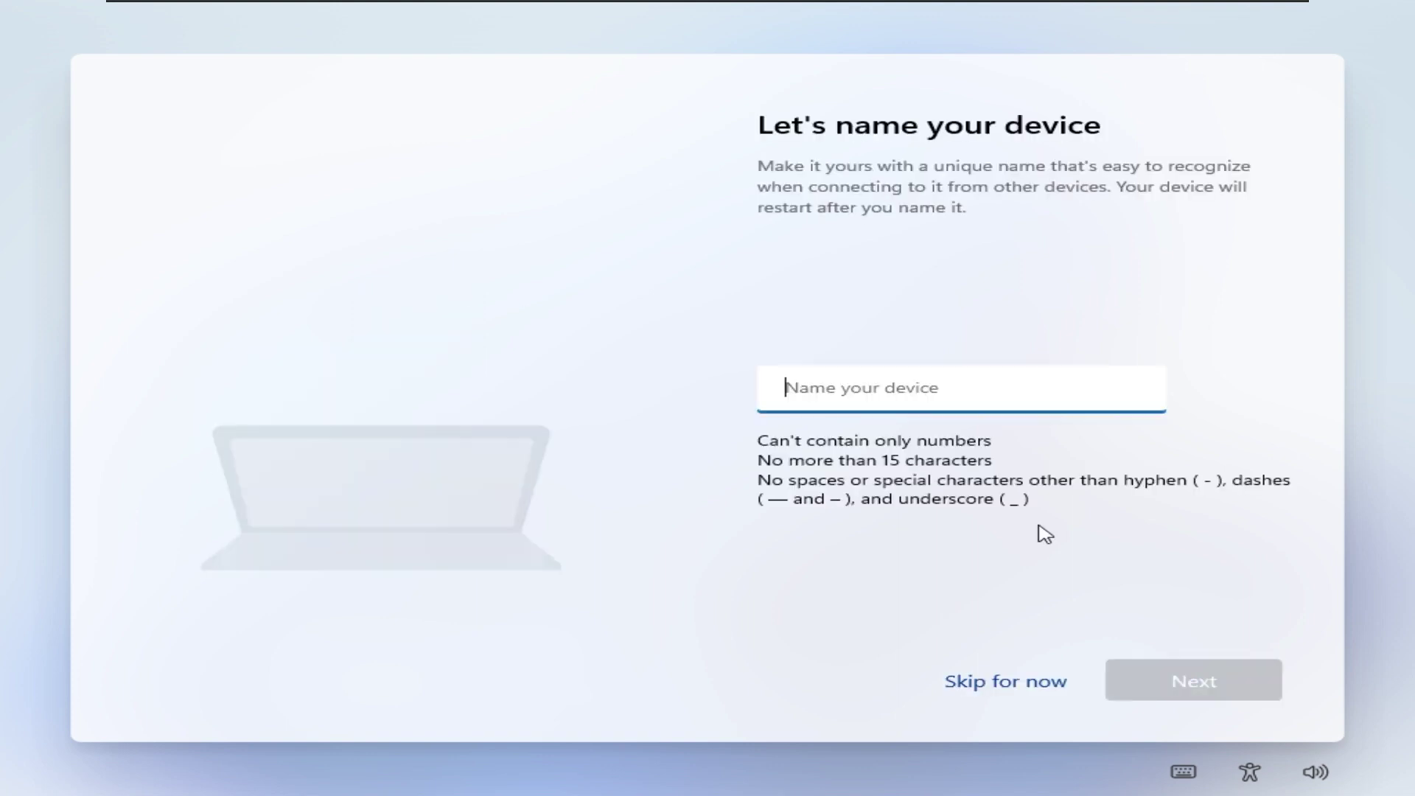
pyautogui.click(1004, 679)
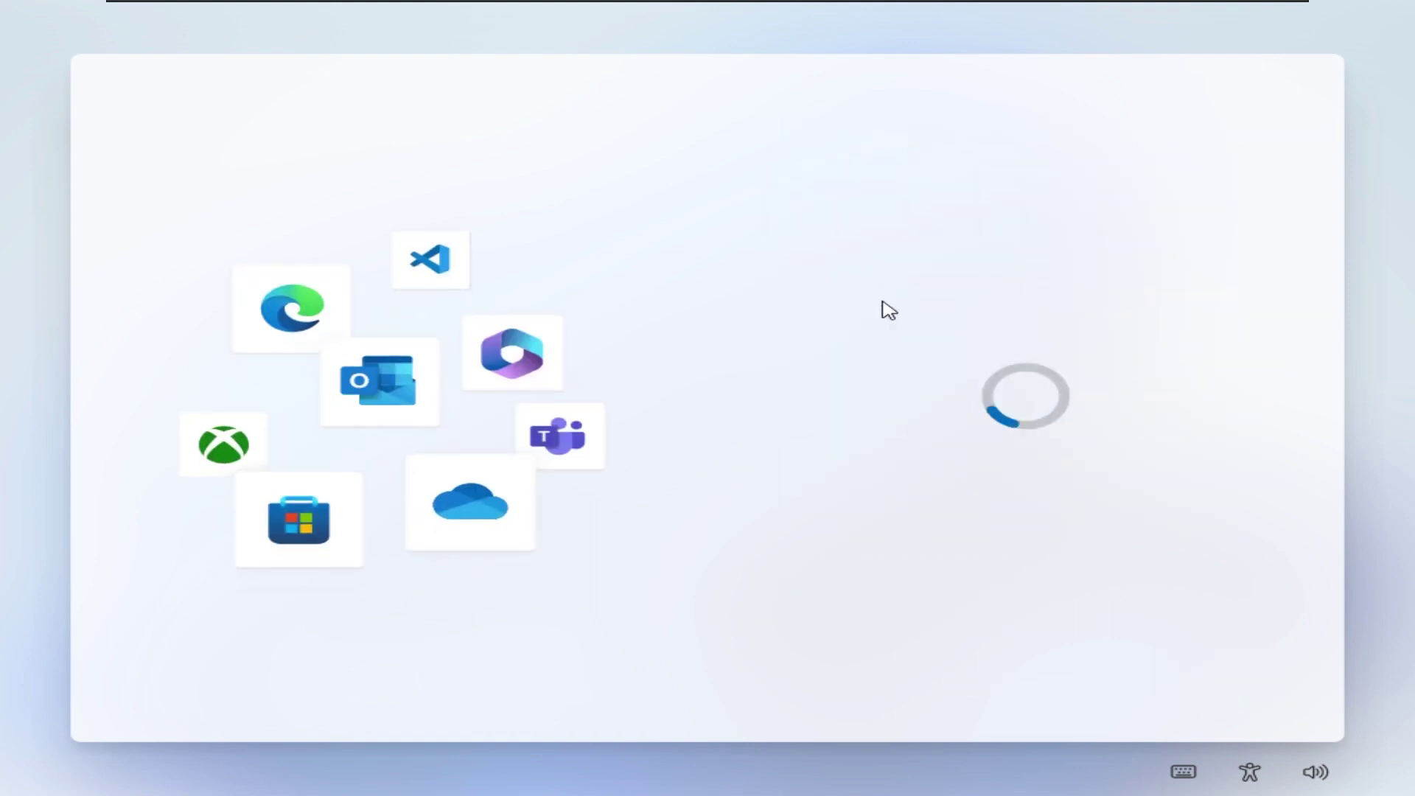
# Enter the local account's user name and decline location access for Microsoft and apps.
pyautogui.write('XPower7125')
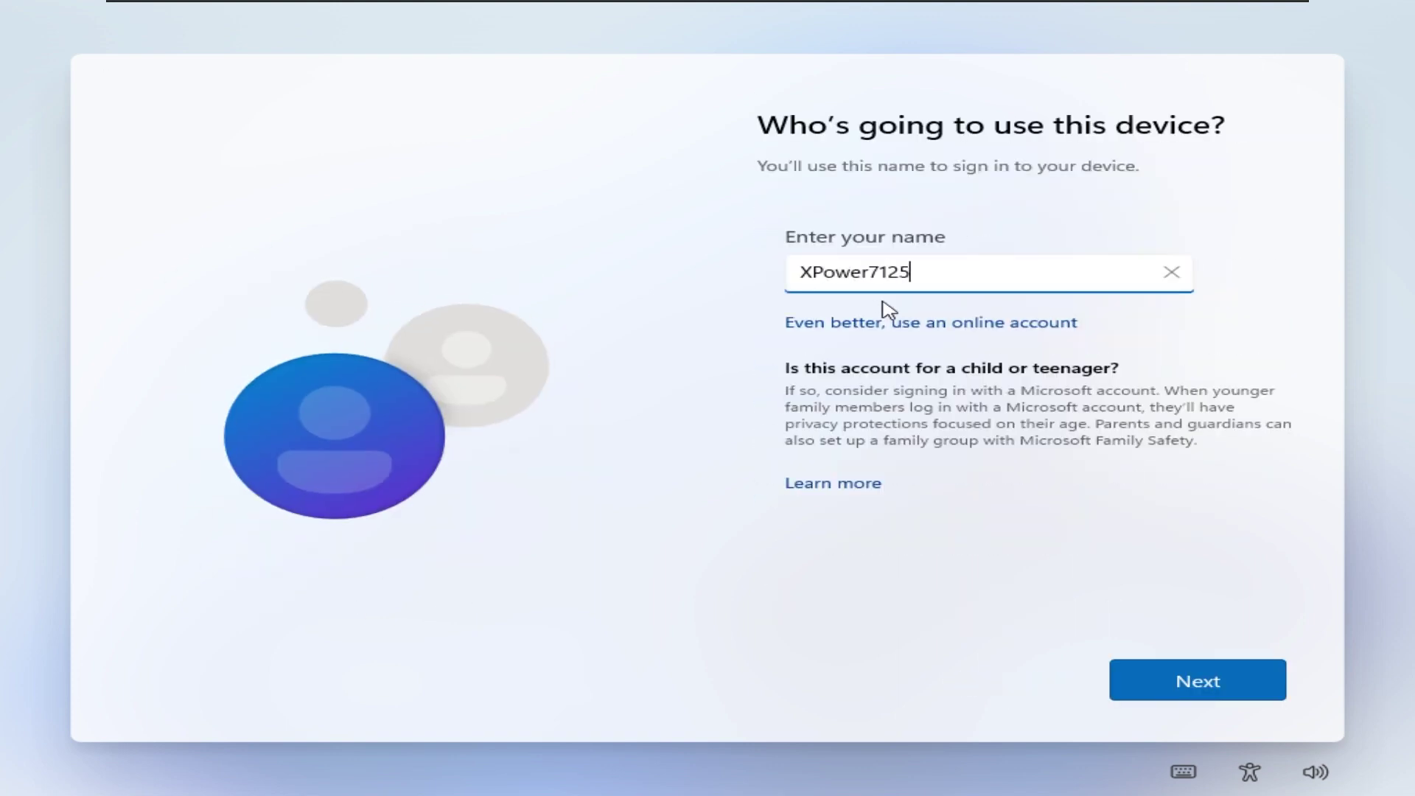
pyautogui.press('Return')
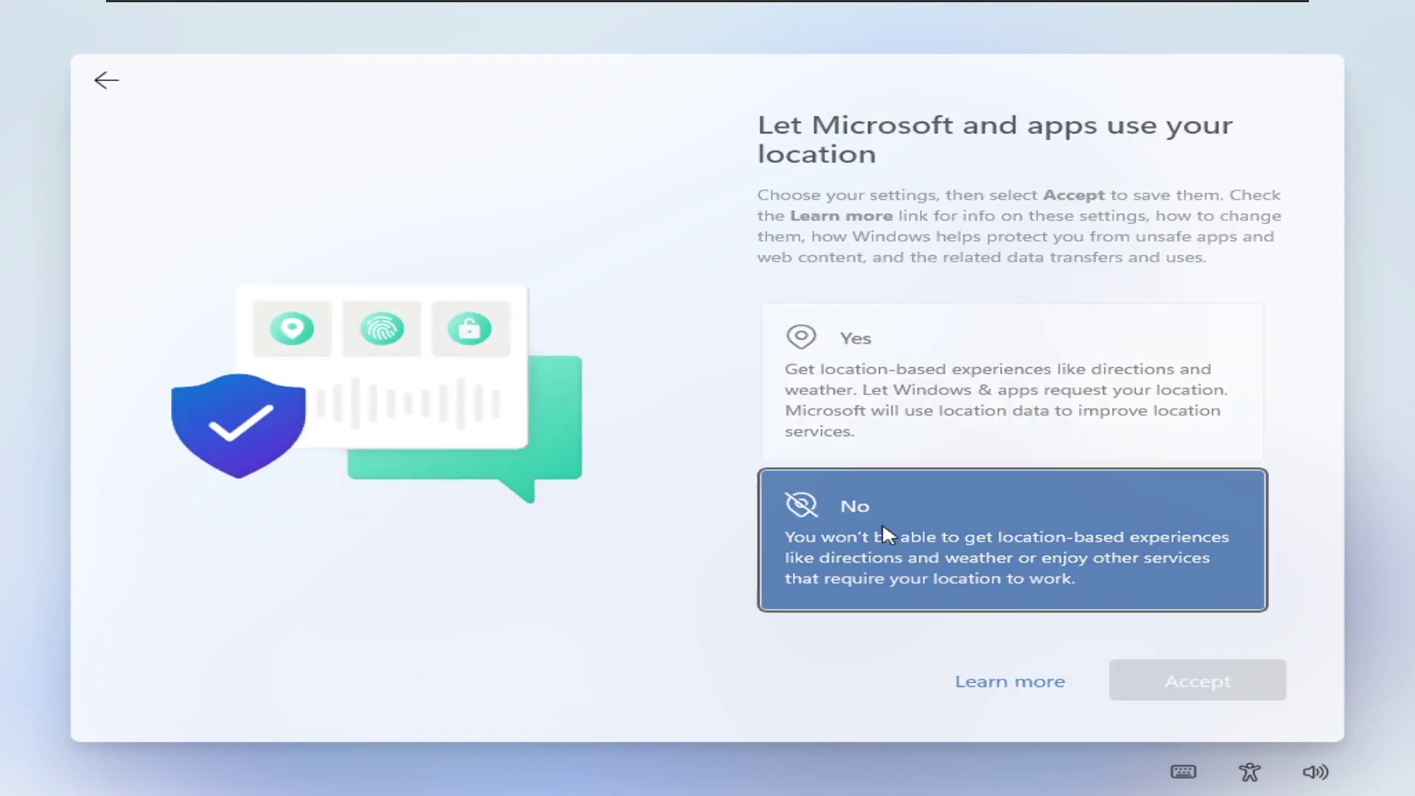
pyautogui.press('Return')
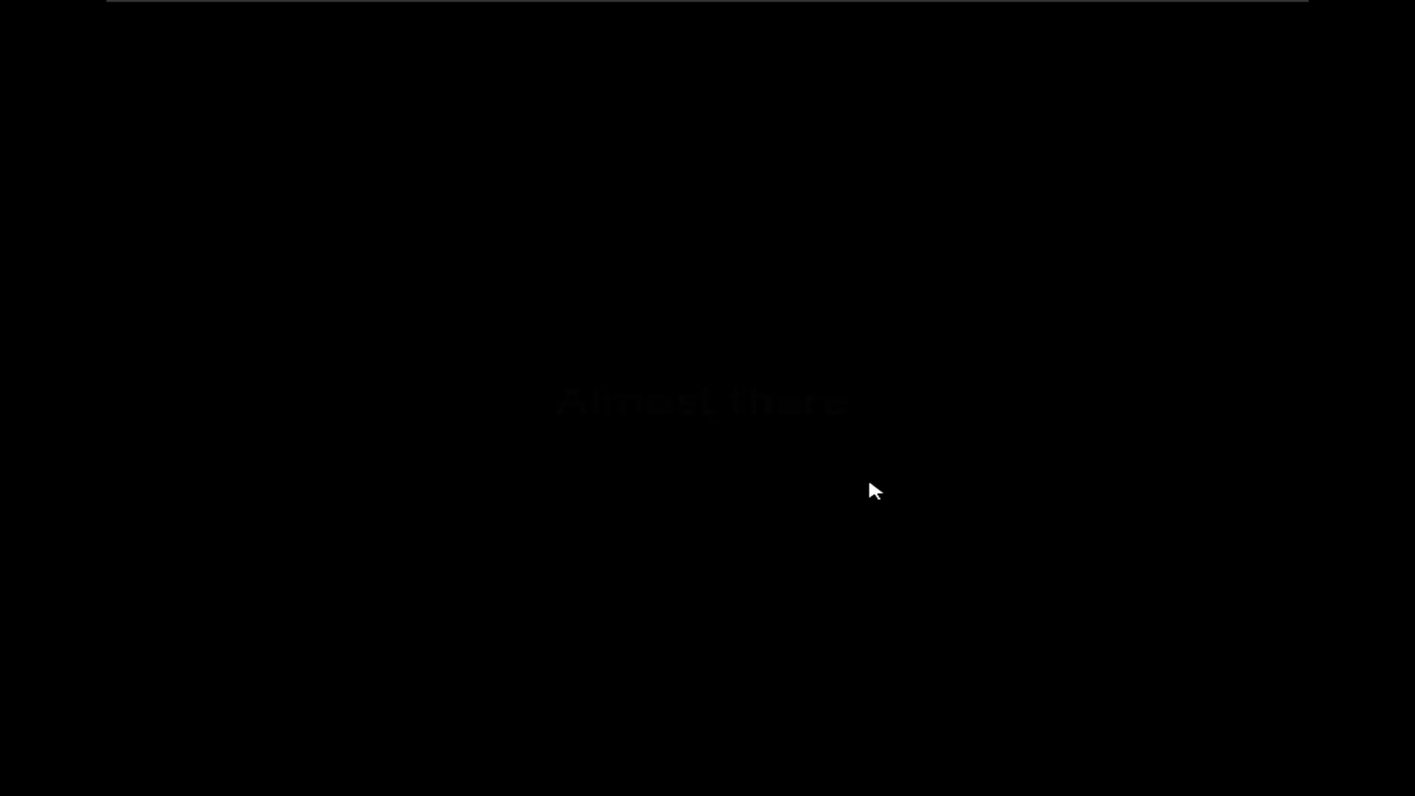
# Examine the pinned apps in the Start menu and close it.
pyautogui.press('super')
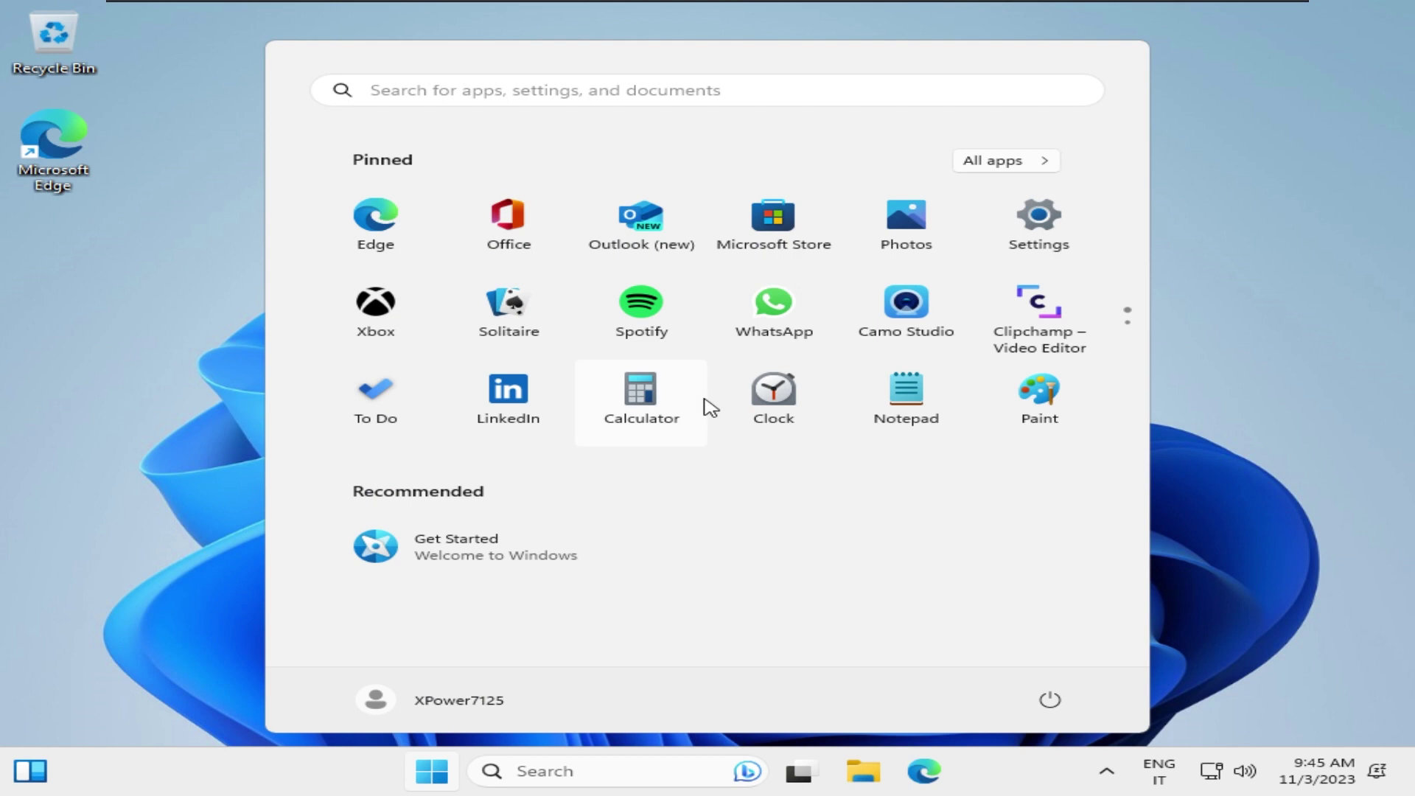
pyautogui.scroll(-1, 706, 402)
pyautogui.scroll(1, 708, 401)
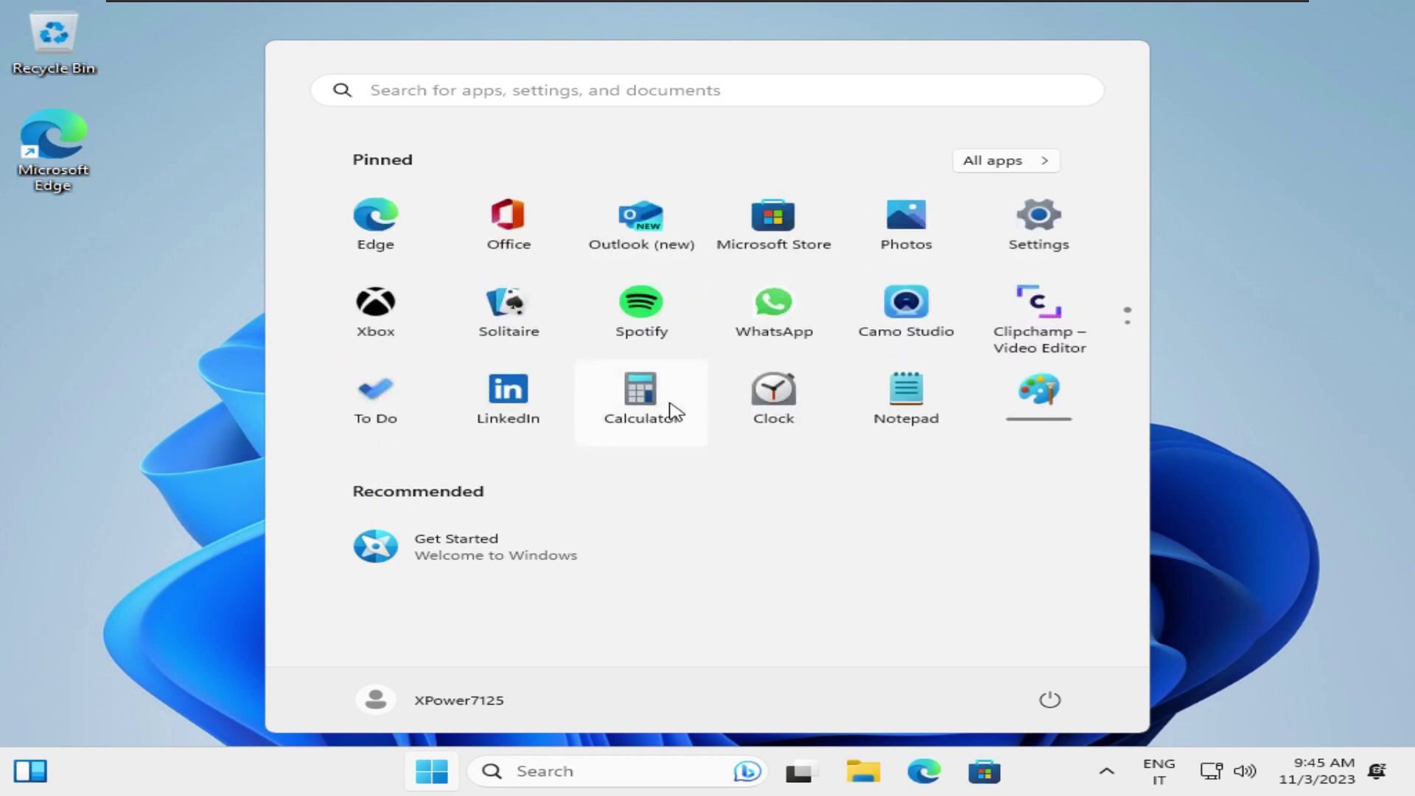
pyautogui.press('super')
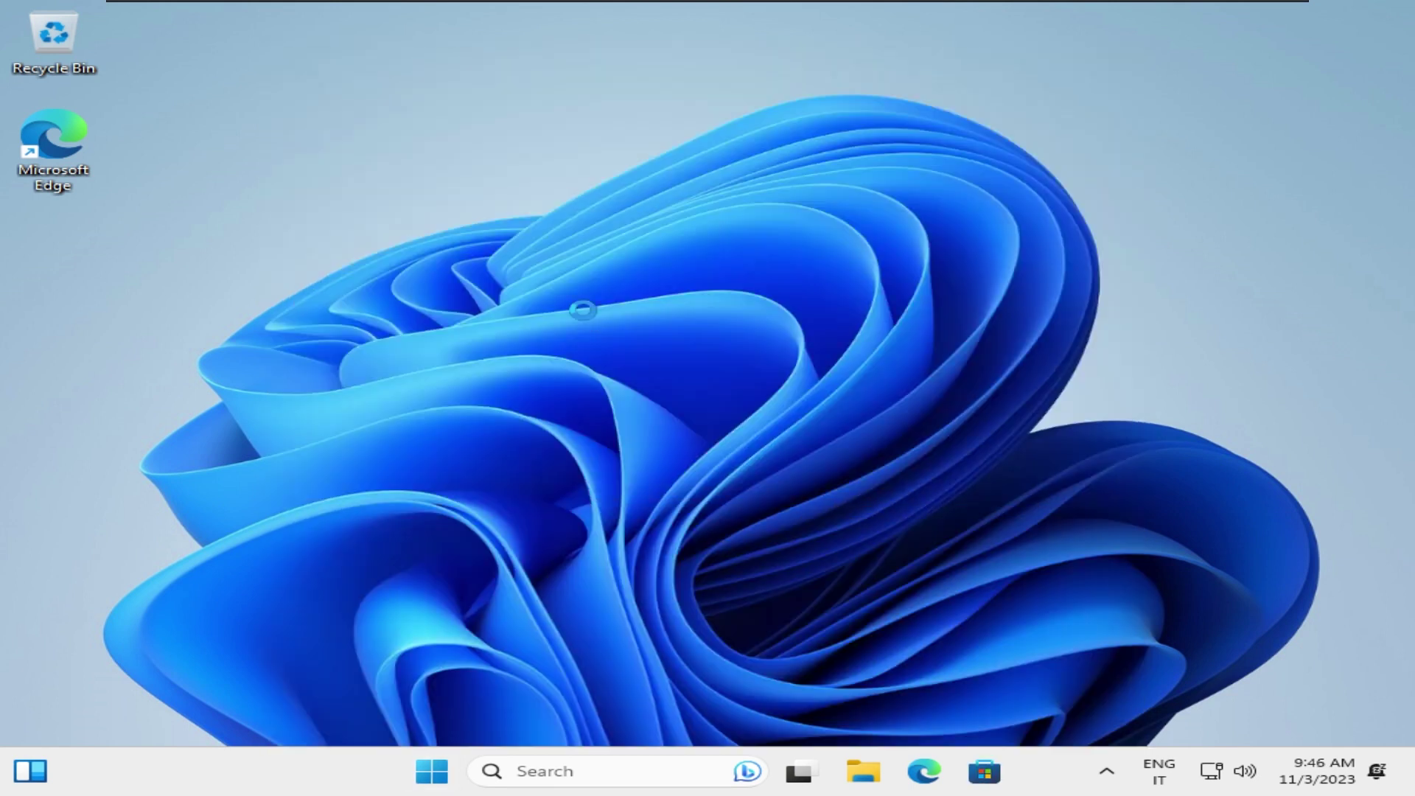
# Check the properties of Local Disk (C:) under This PC in File Explorer, closing both windows.
pyautogui.press('super+e')
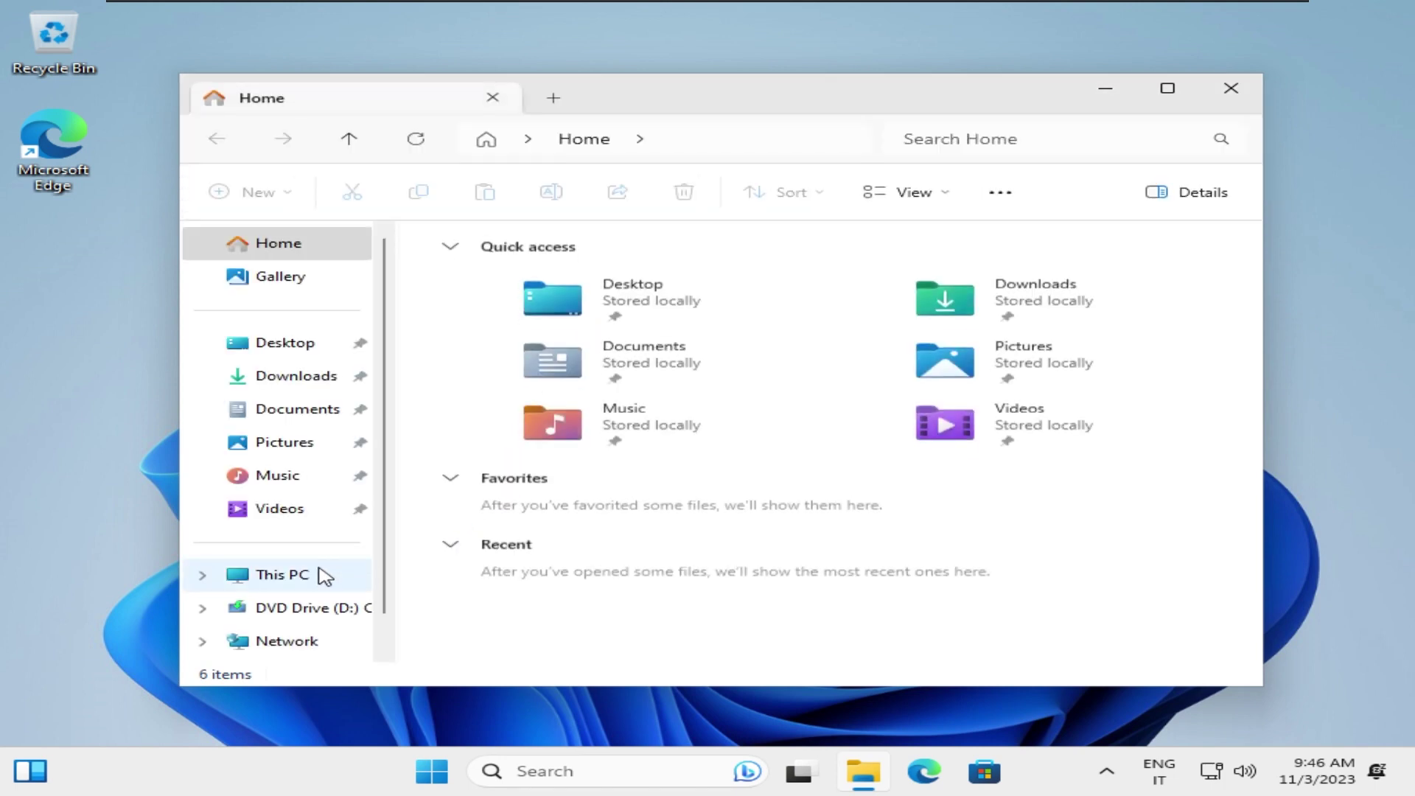
pyautogui.click(330, 574)
pyautogui.moveTo(539, 510); pyautogui.dragTo(627, 297)
pyautogui.hotkey('alt', 'Return')
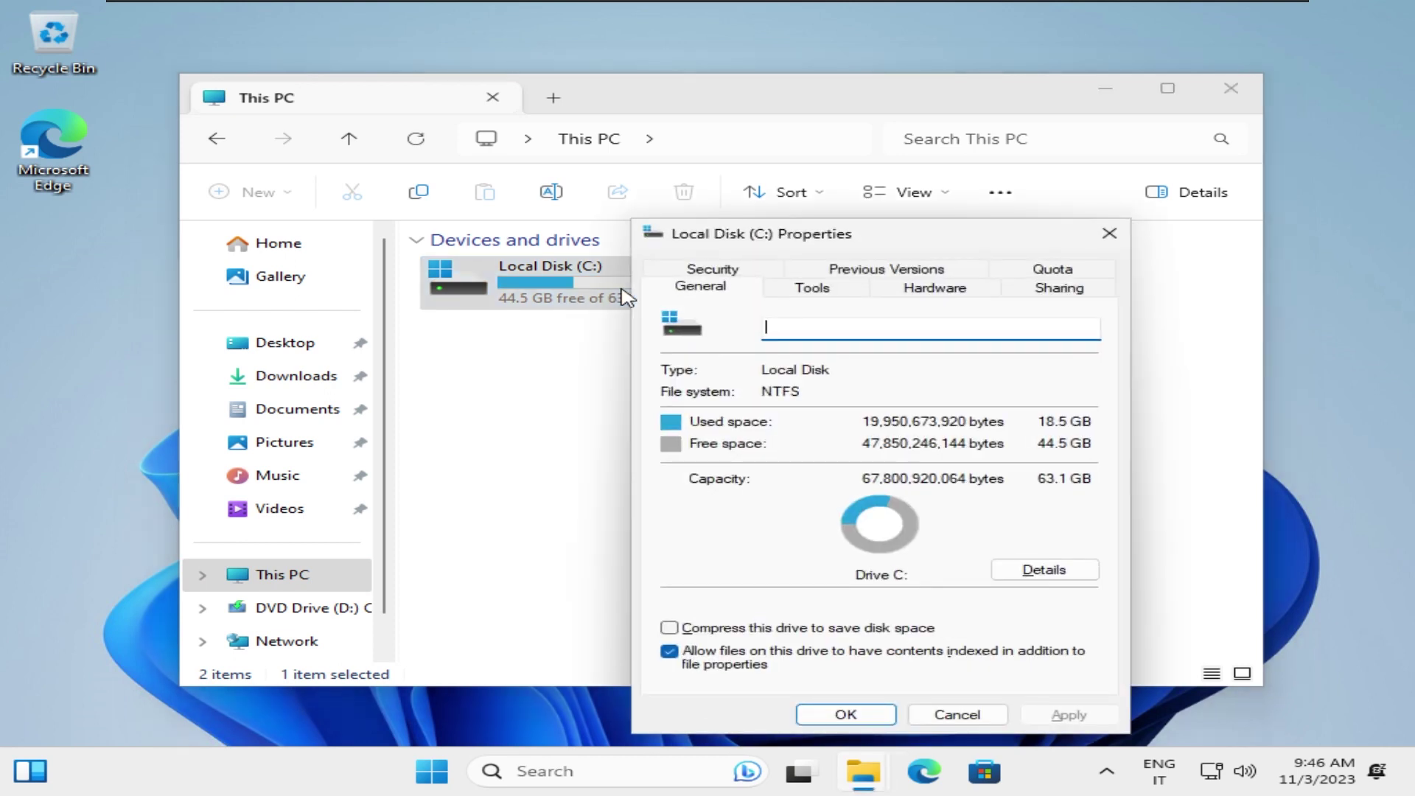
pyautogui.press('Escape')
pyautogui.hotkey('alt', 'F4')
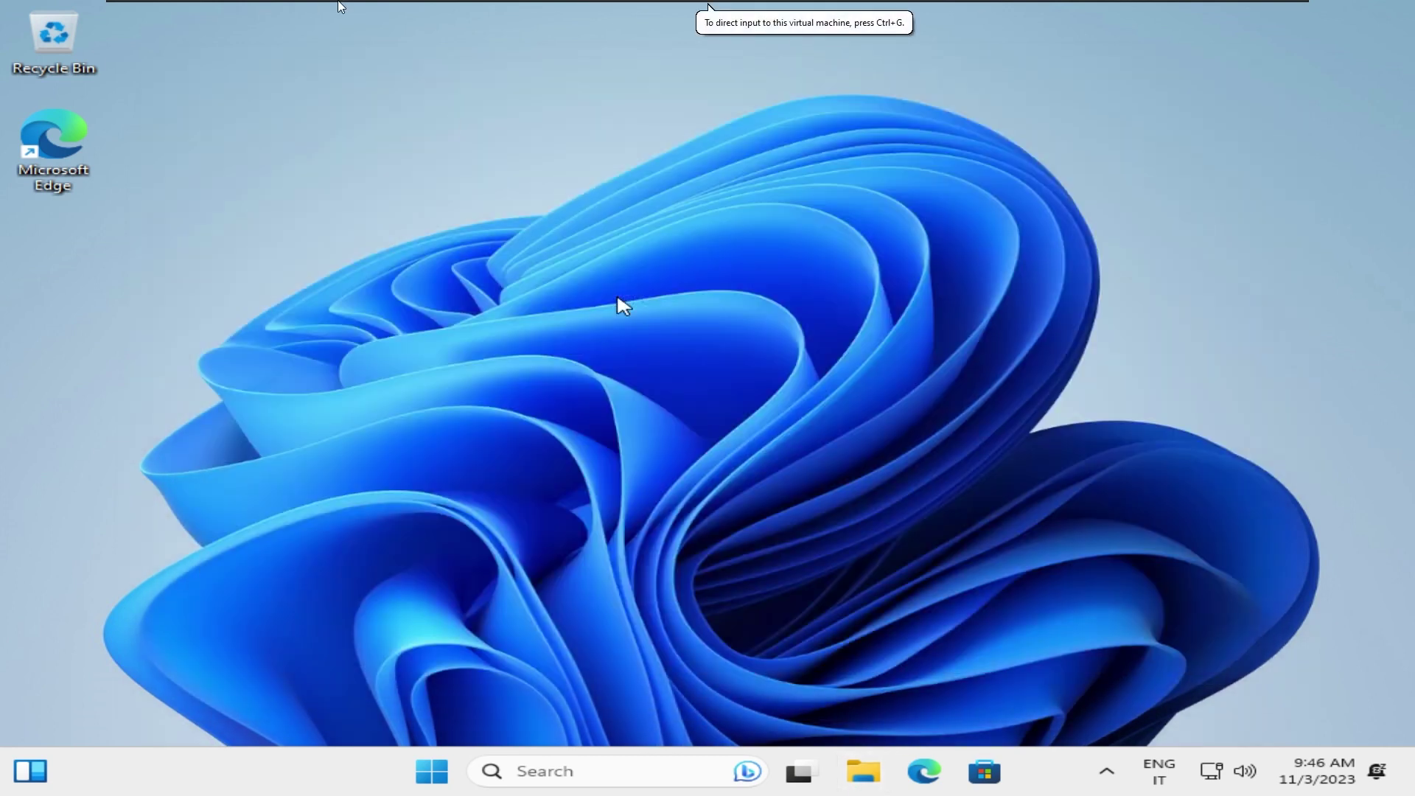
# Start the VMware Tools installation for the 23H2 test VM and toggle the stretched guest display.
pyautogui.moveTo(339, 6)
pyautogui.click(194, 16)
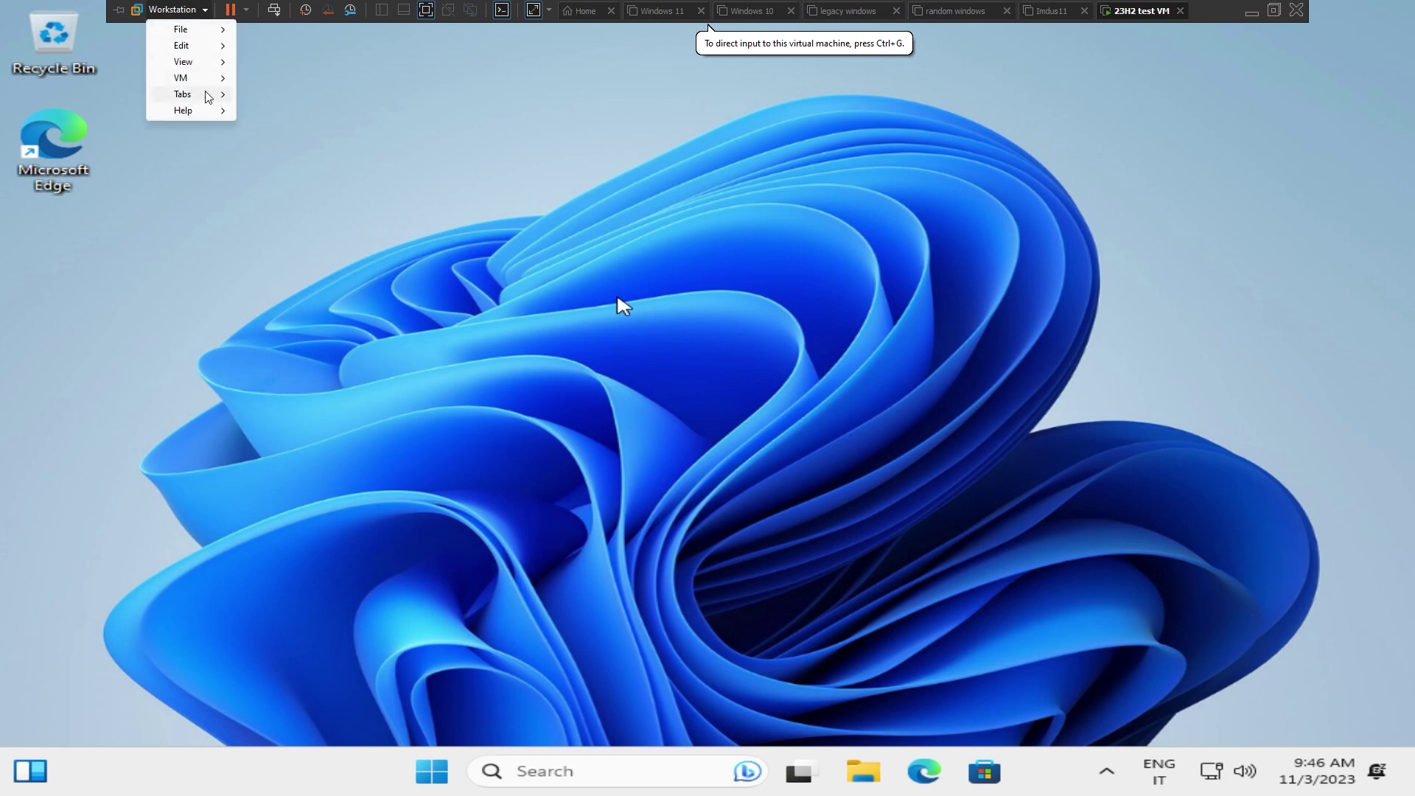
pyautogui.moveTo(205, 65)
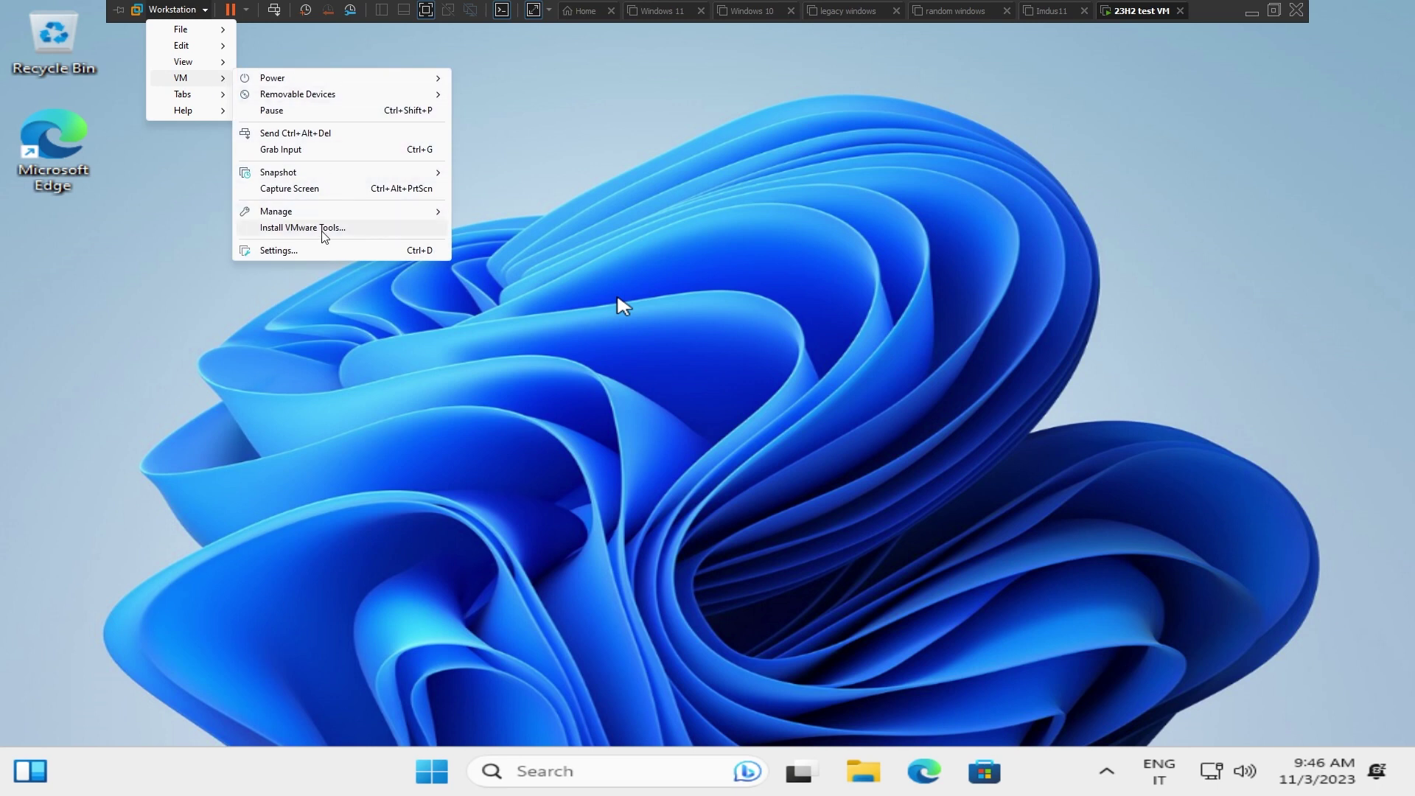
pyautogui.click(322, 233)
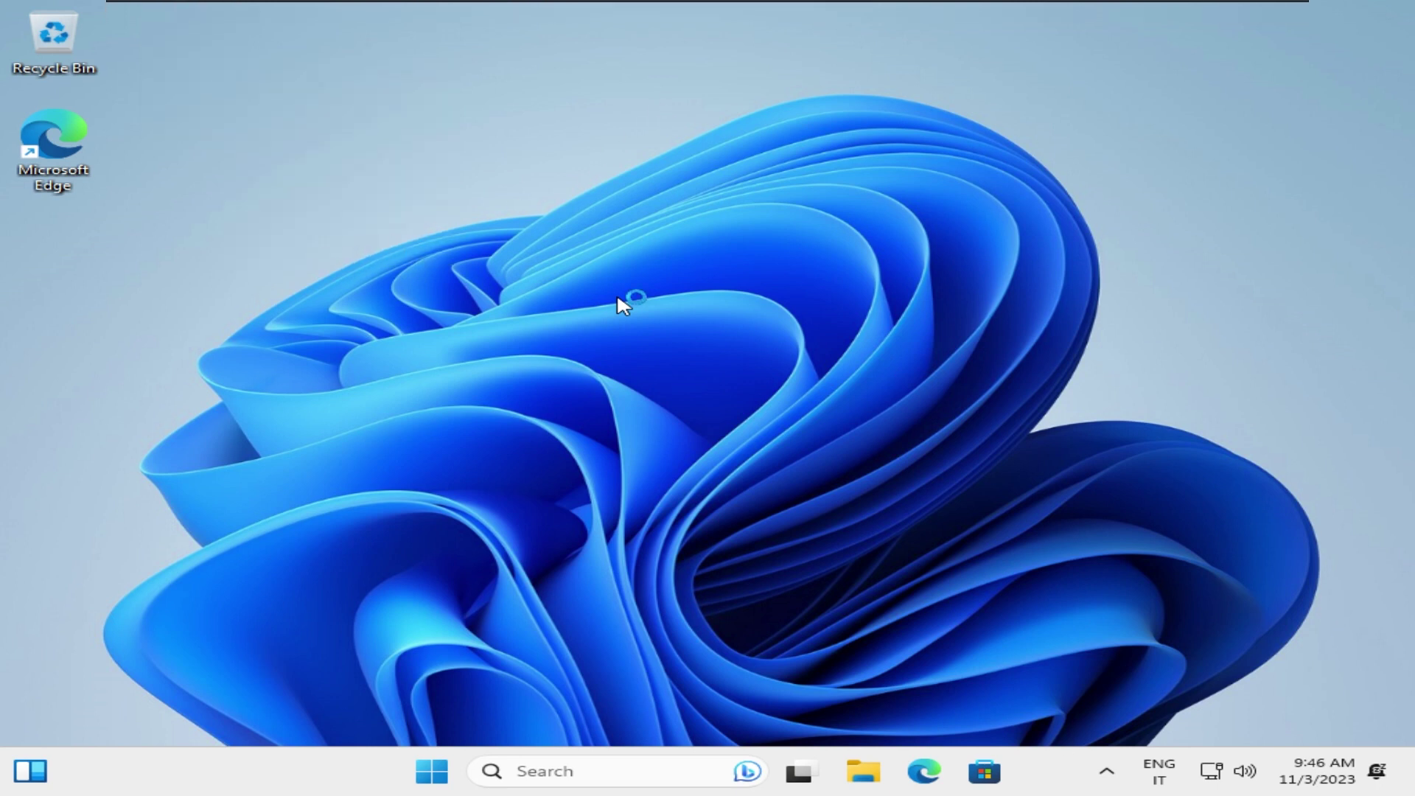
pyautogui.moveTo(699, 4)
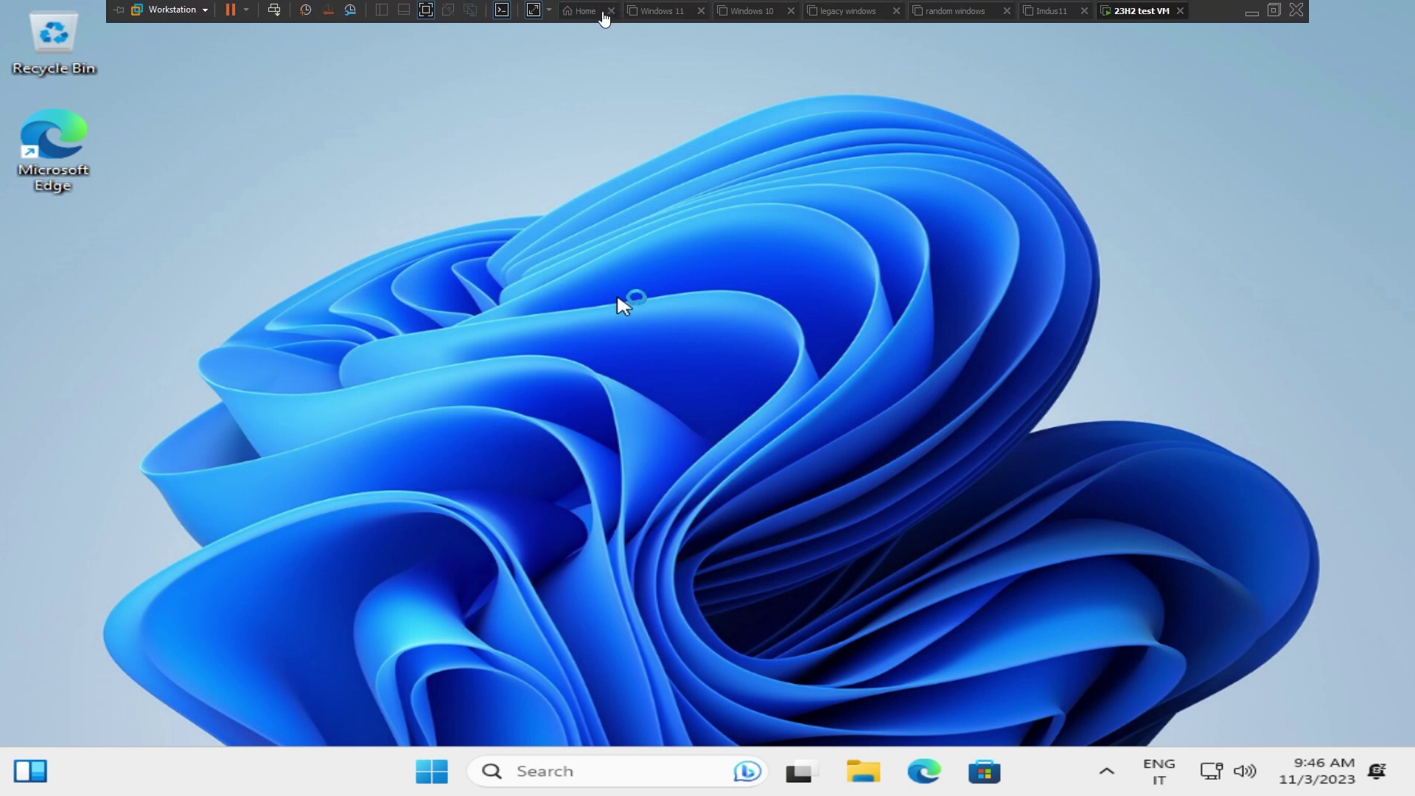
pyautogui.click(527, 17)
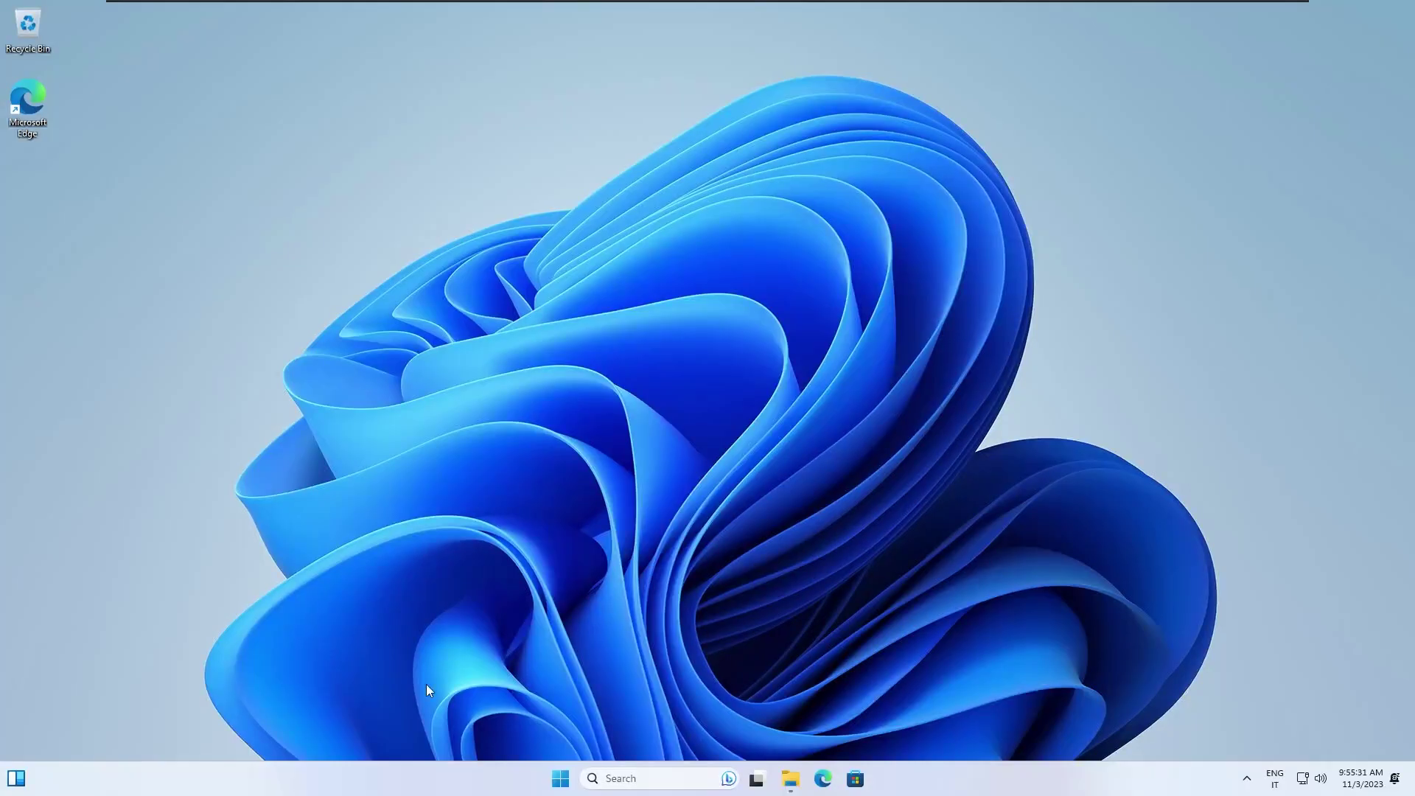
# Check the Windows version with winver and dismiss the About Windows dialog.
pyautogui.press('super+r')
pyautogui.write('winver')
pyautogui.press('Return')
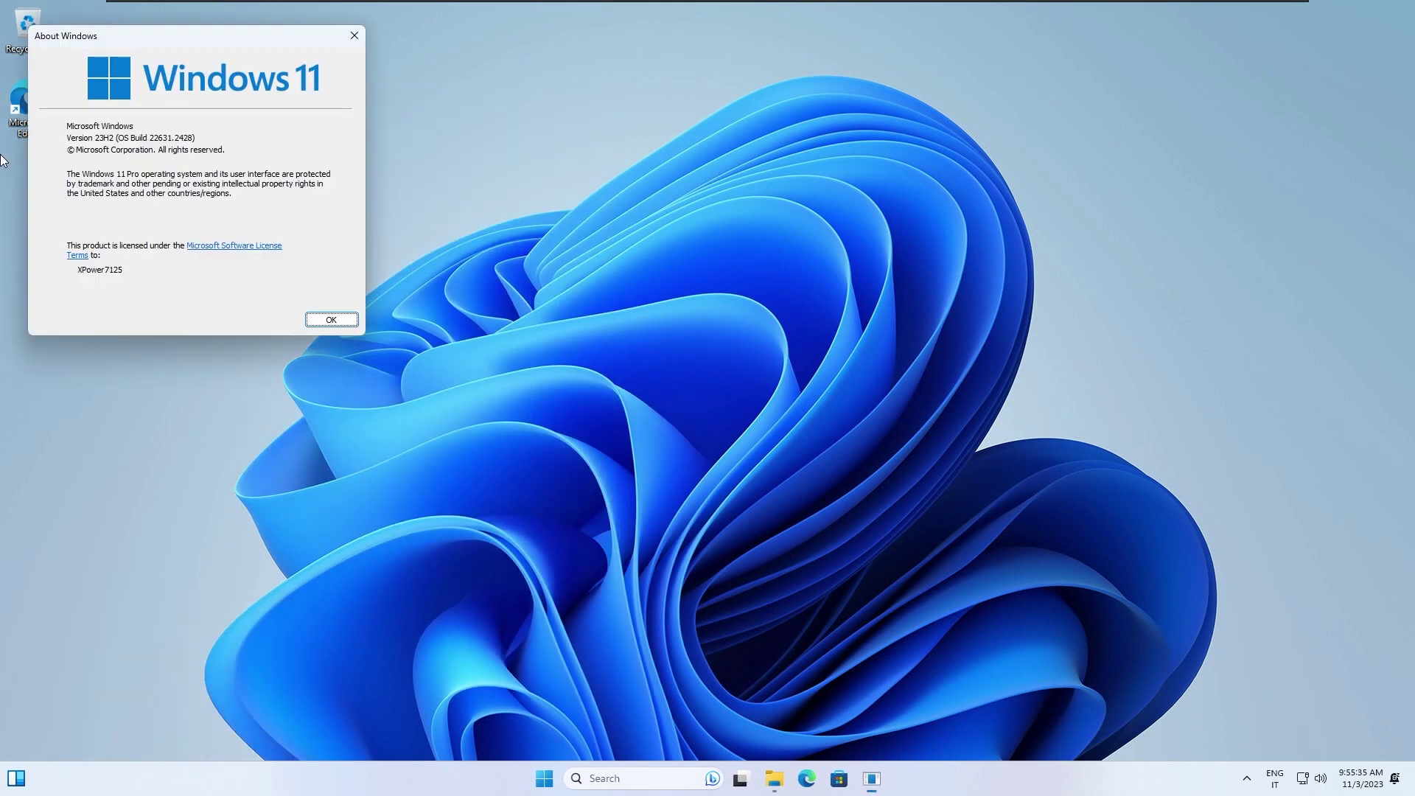
pyautogui.press('Escape')
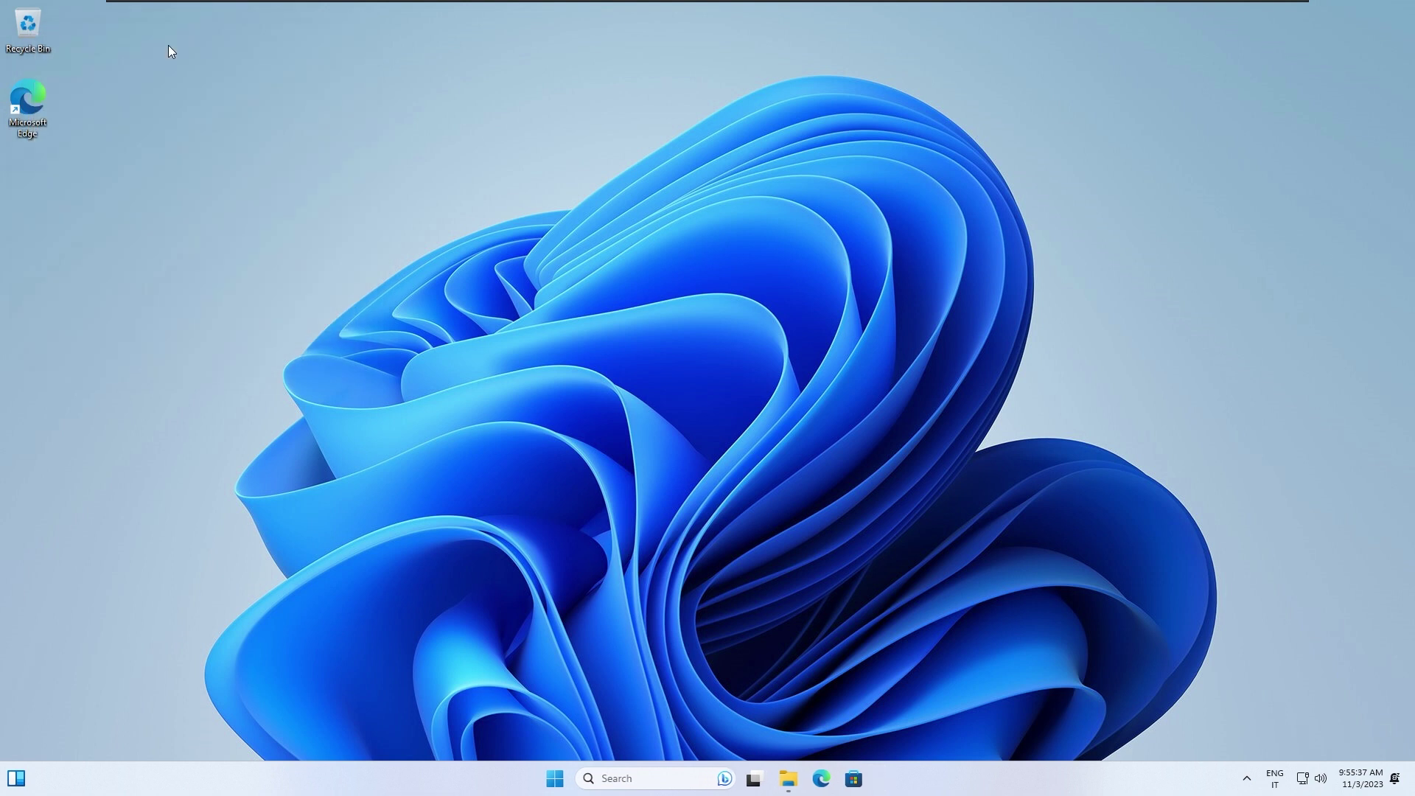
# Apply the dark theme with the colourful abstract shapes in the Personalization settings and close Settings.
pyautogui.press('super+i')
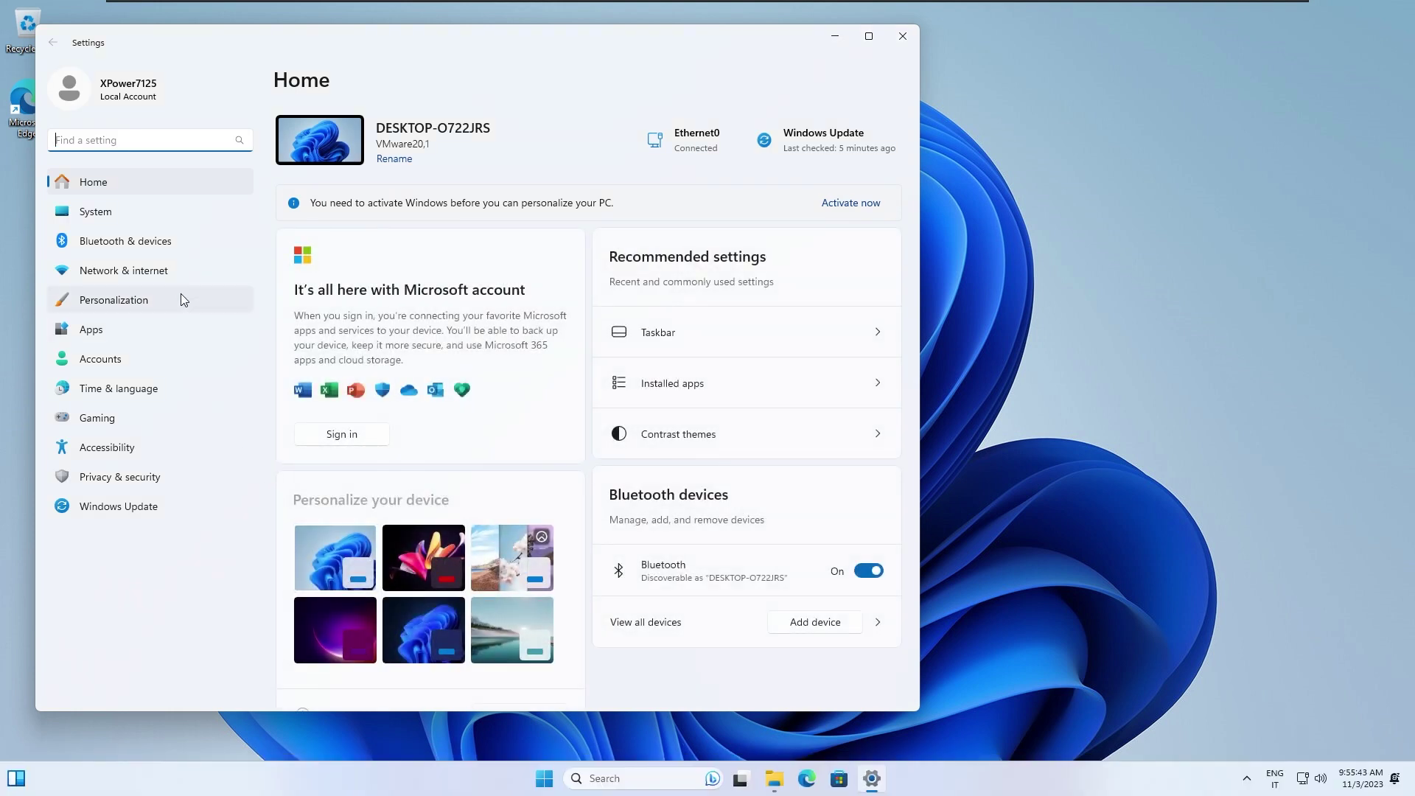
pyautogui.click(180, 299)
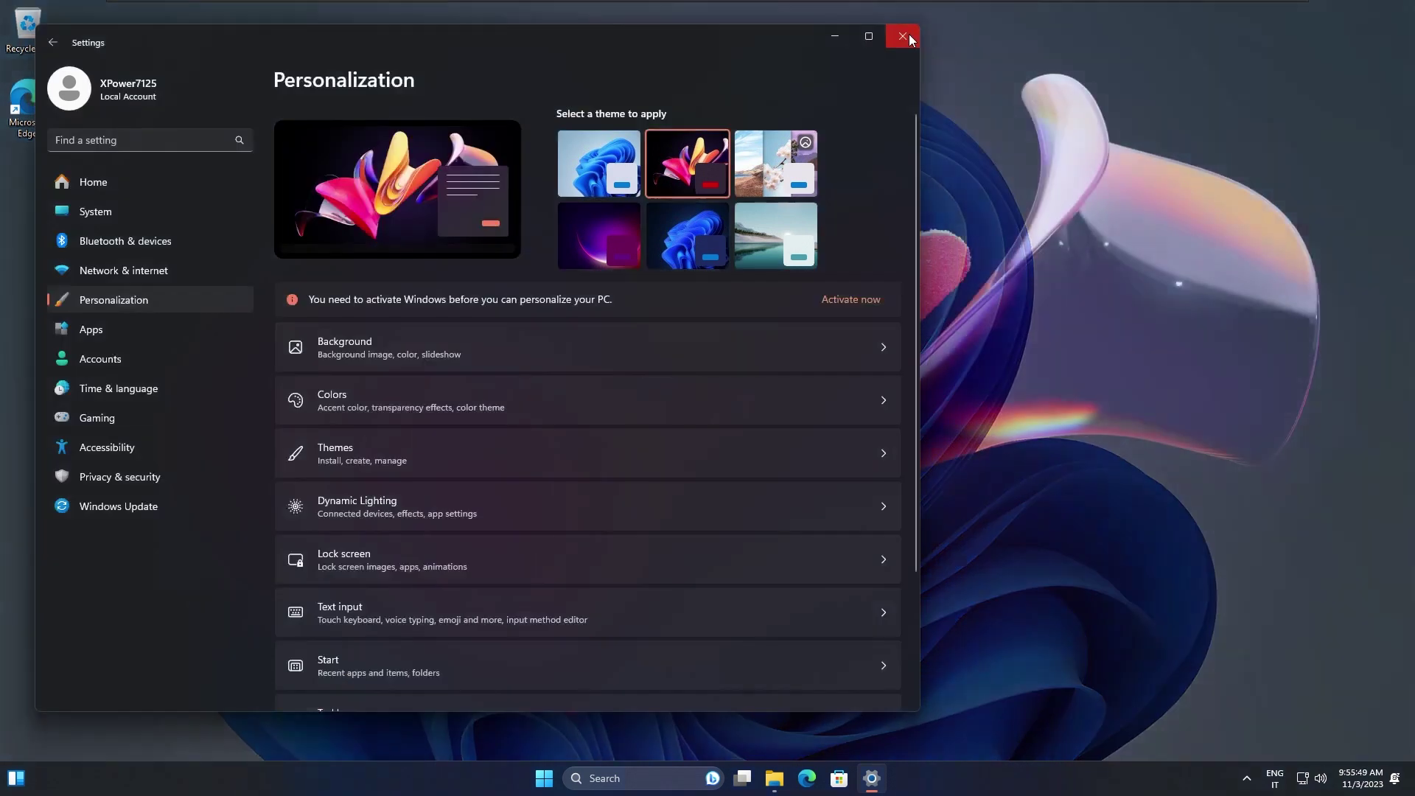
pyautogui.click(908, 34)
# Run winver again to examine the Windows version and build under the dark theme.
pyautogui.press('super+r')
pyautogui.write('winver')
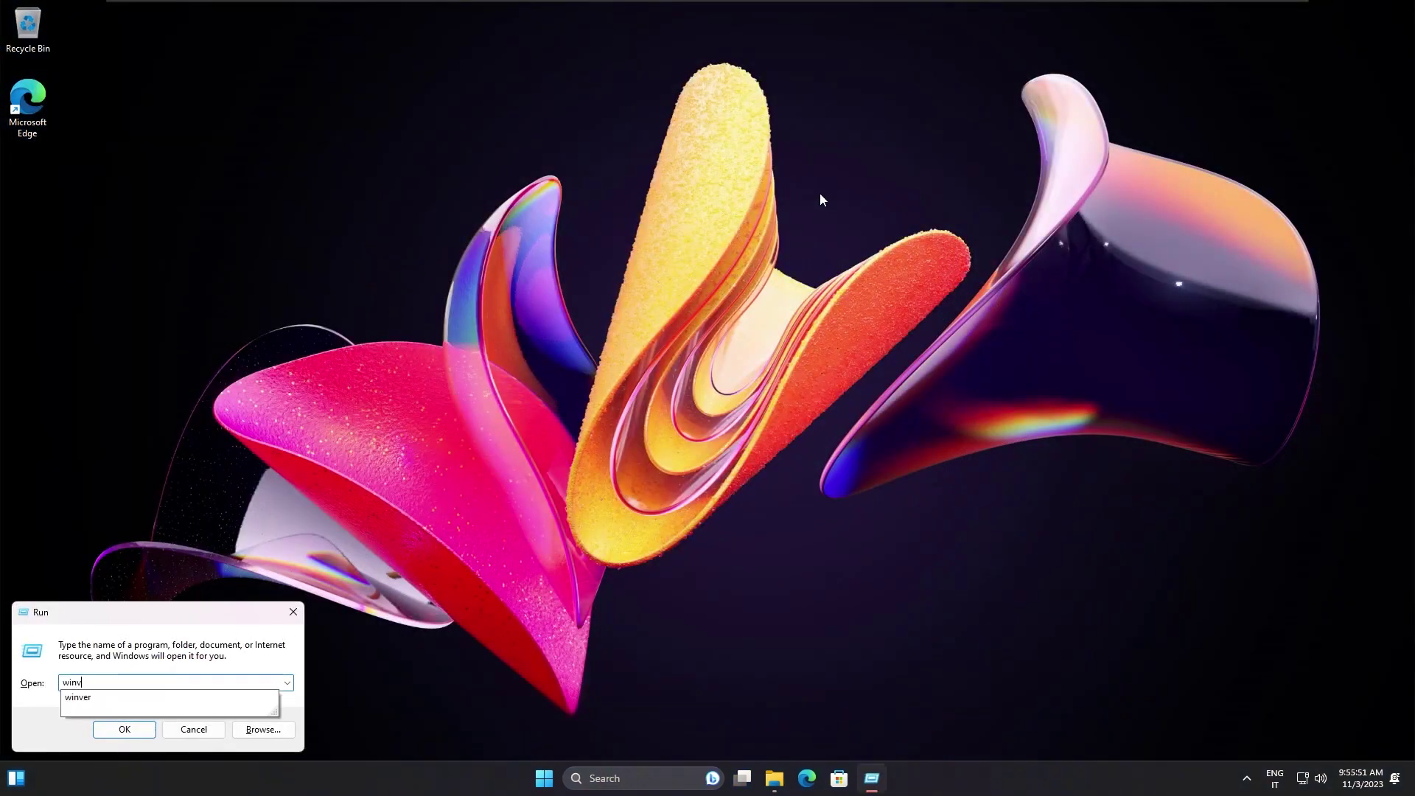
pyautogui.press('Return')
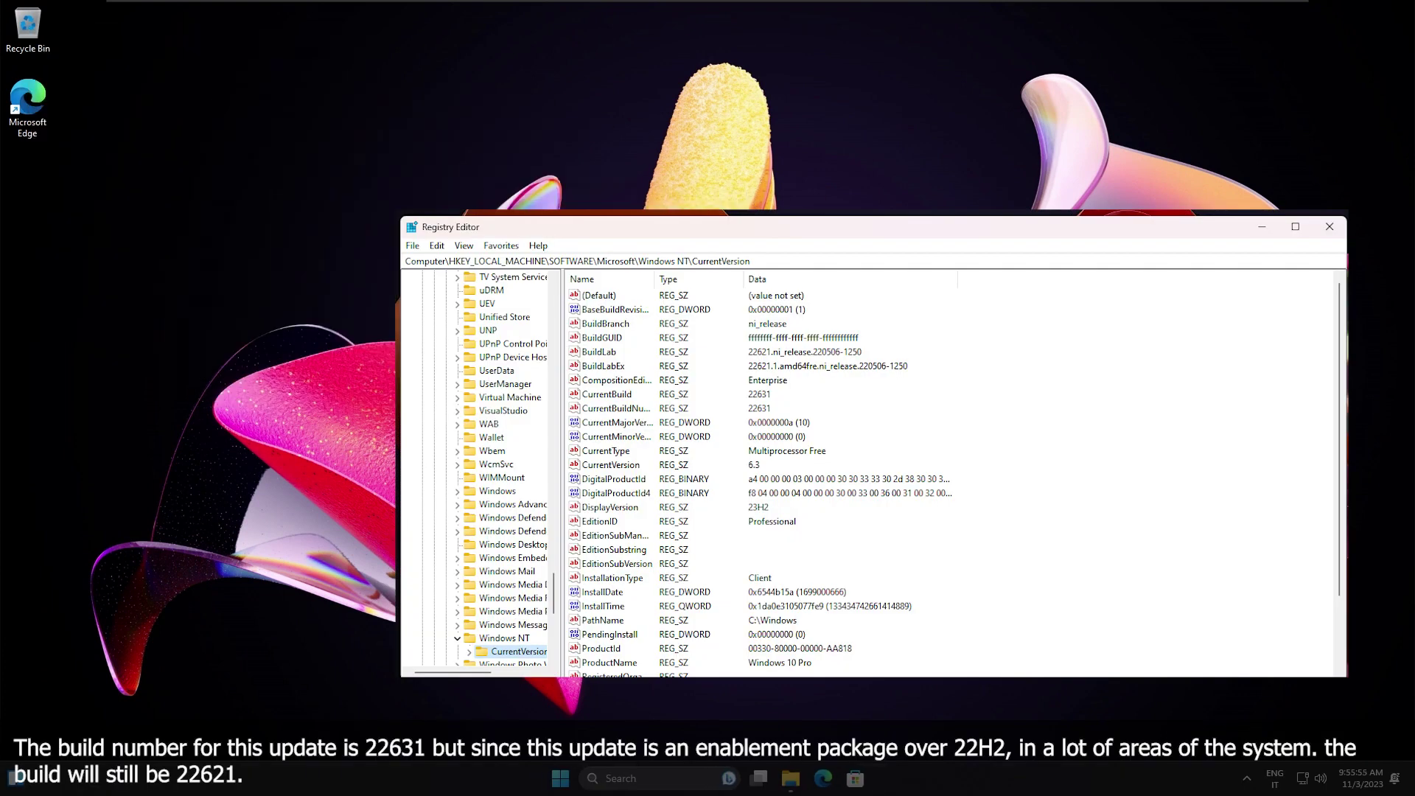
# Open File Explorer to examine its redesigned window, clearing to the desktop and reopening it.
pyautogui.press('super+e')
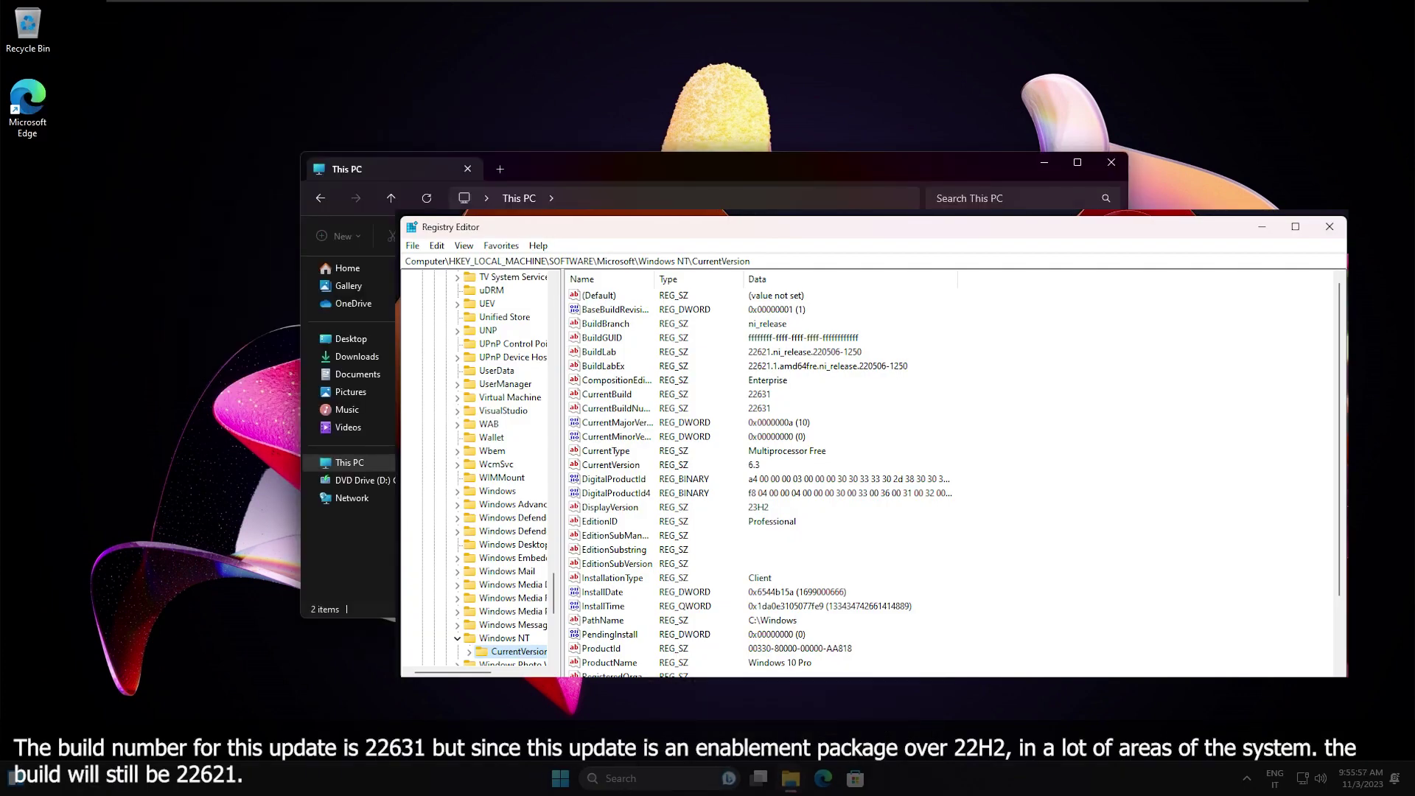
pyautogui.press('super+d')
pyautogui.press('super+e')
pyautogui.press('super+d')
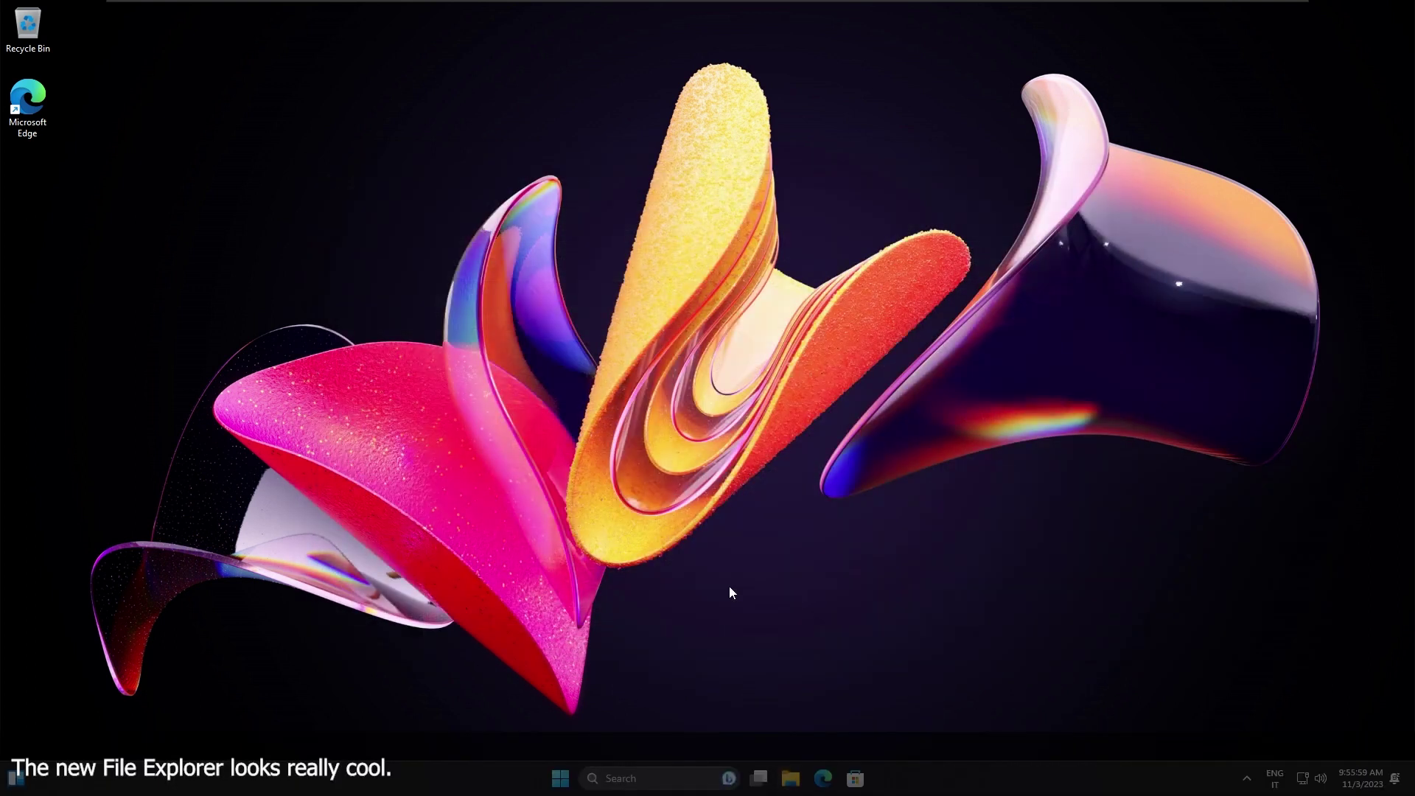
pyautogui.press('super+e')
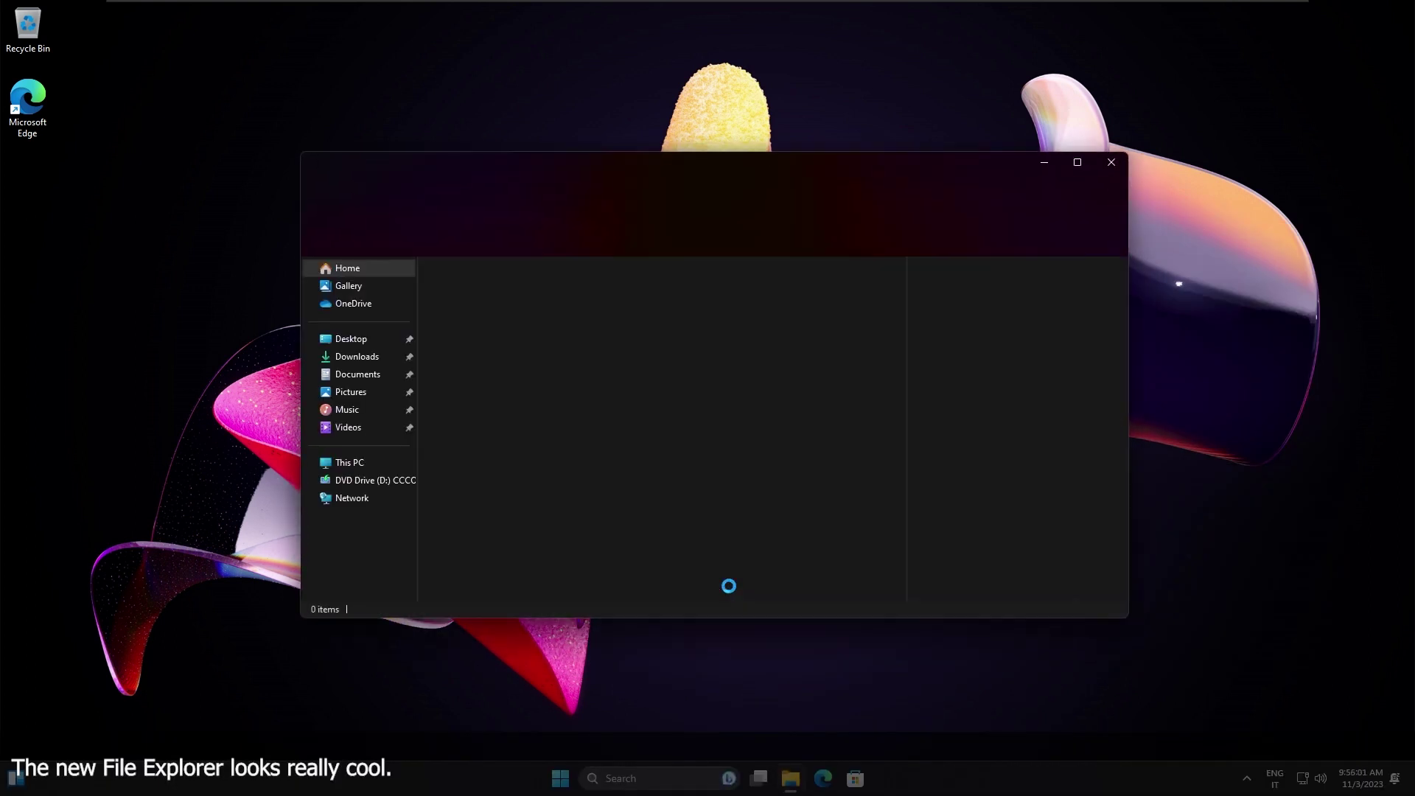
# Browse the photos in File Explorer's Gallery, then expand and open This PC.
pyautogui.click(401, 291)
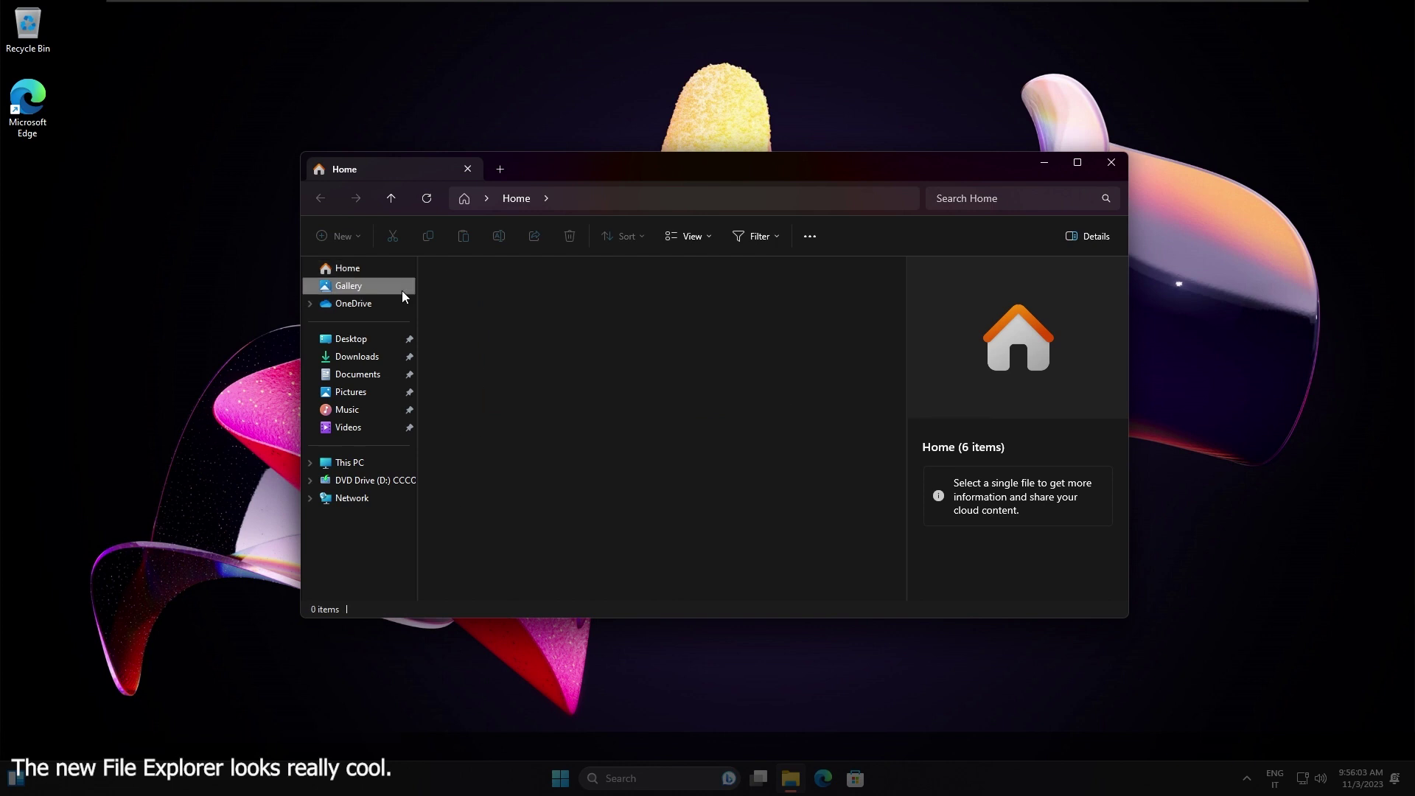
pyautogui.scroll(-8, 558, 491)
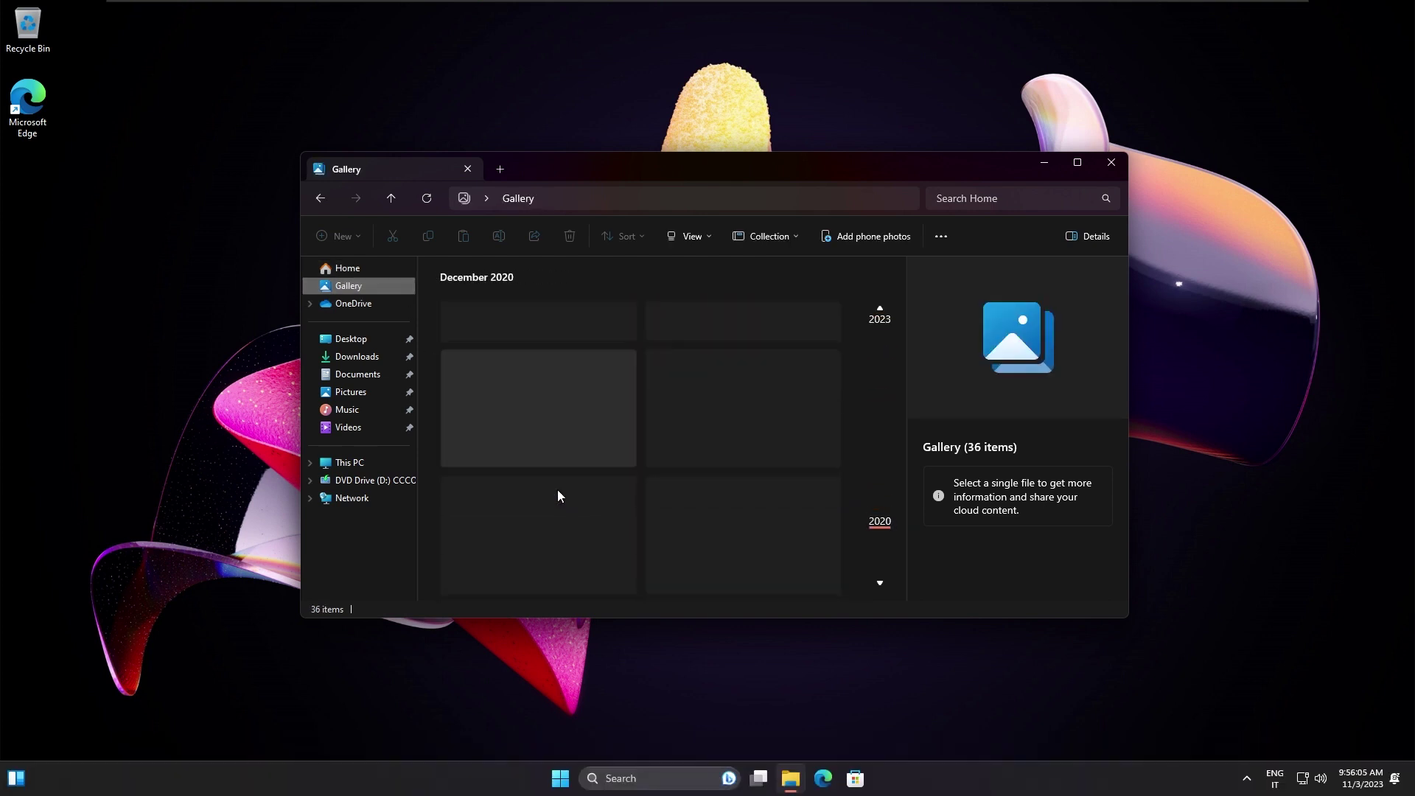
pyautogui.click(315, 463)
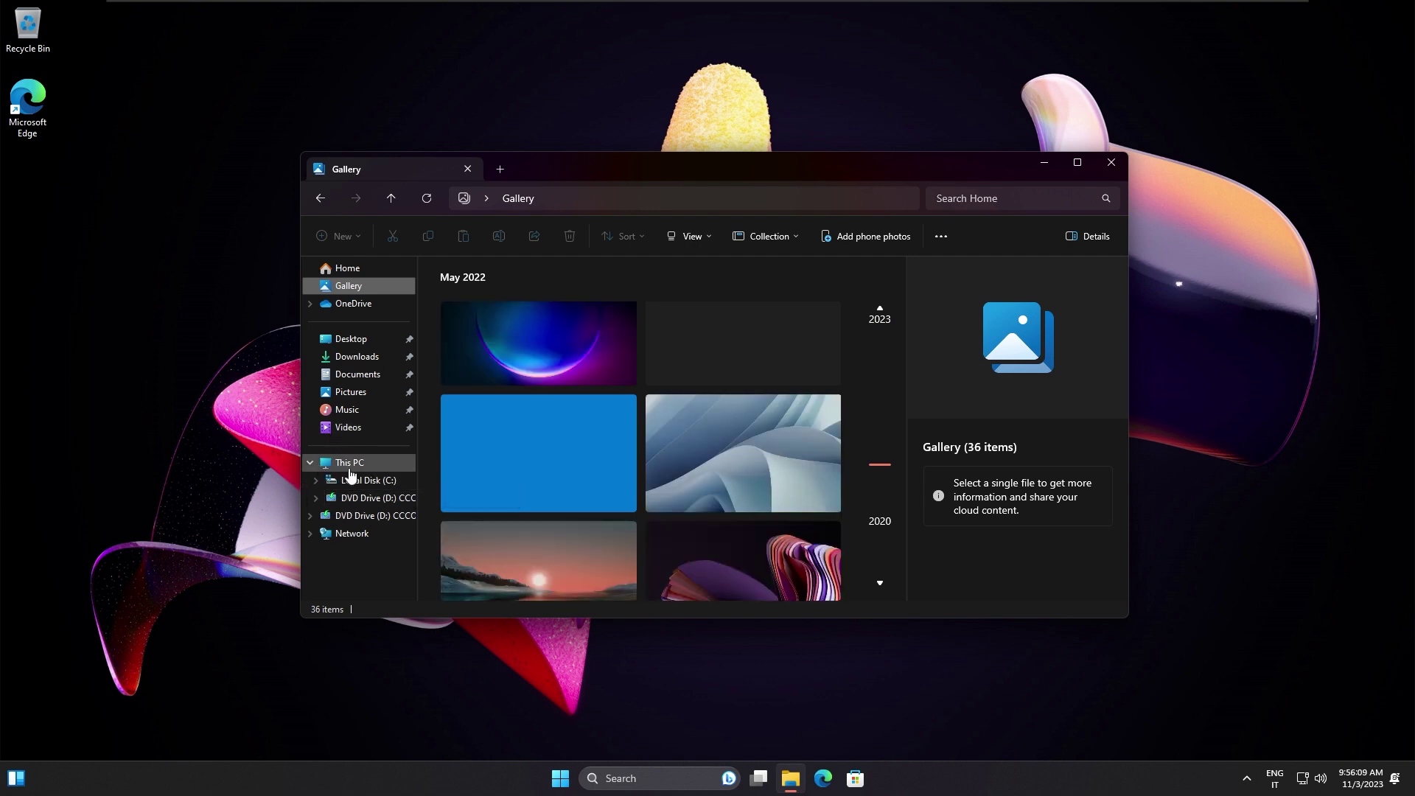
pyautogui.click(334, 464)
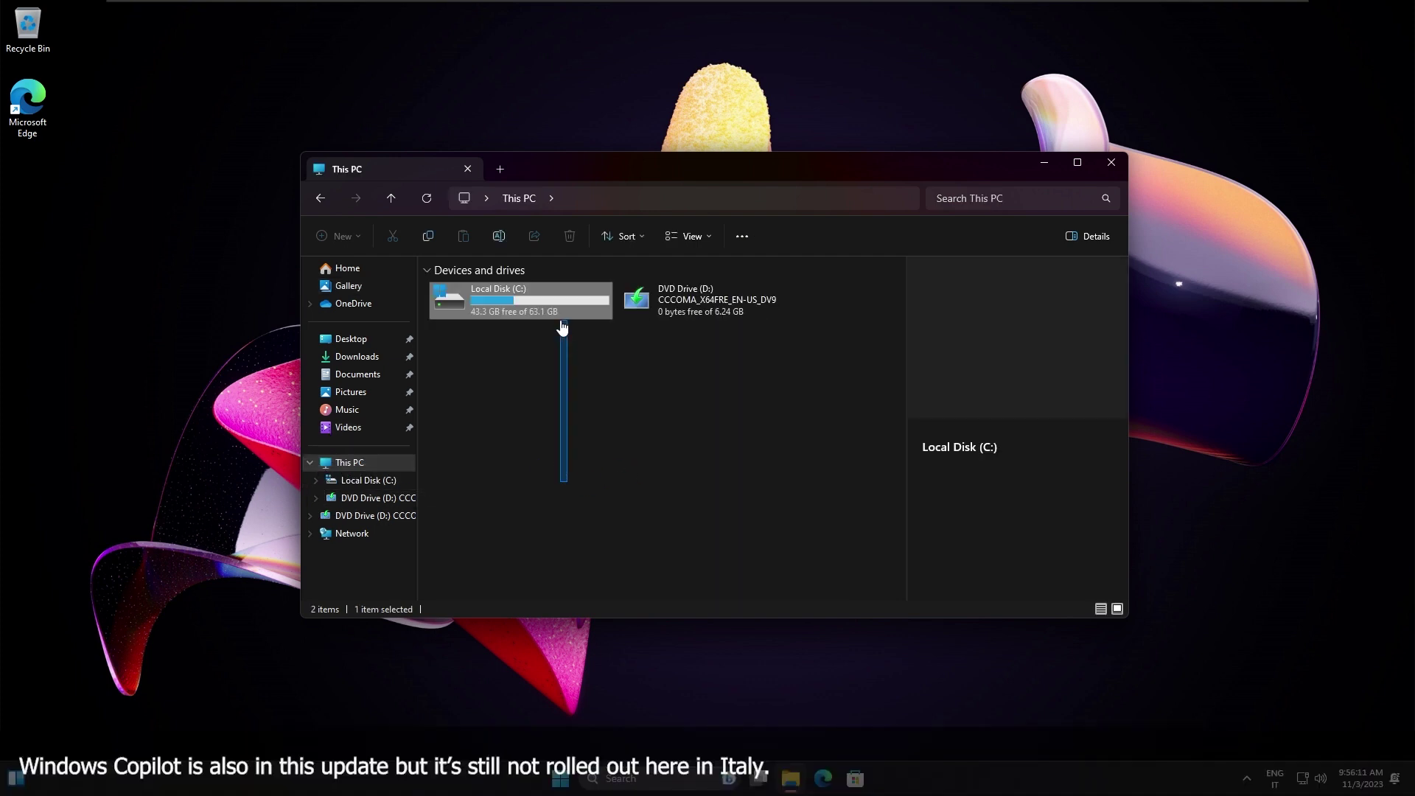
# View the properties of Local Disk (C:) and DVD Drive (D:), then return to the empty desktop.
pyautogui.hotkey('alt', 'Return')
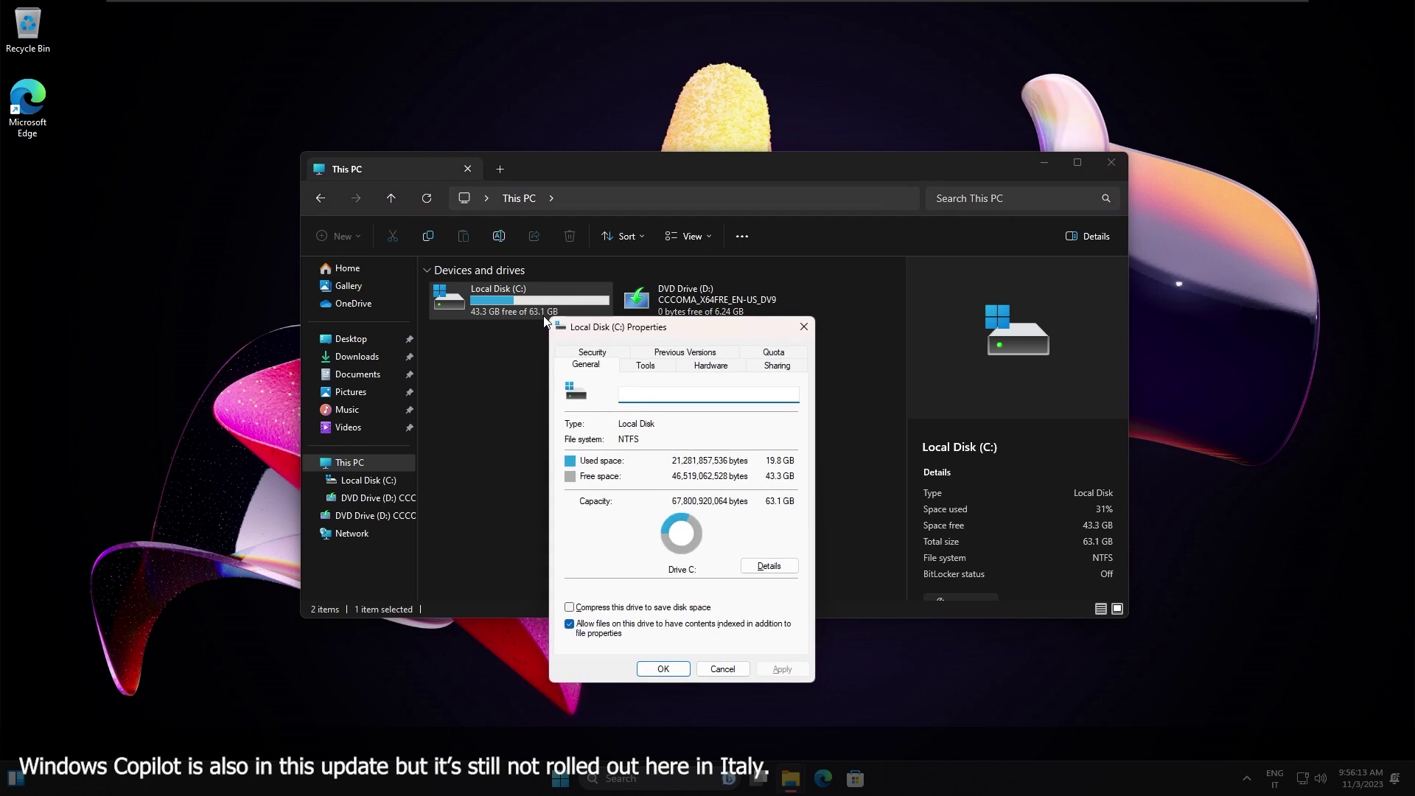
pyautogui.press('Escape')
pyautogui.click(699, 361)
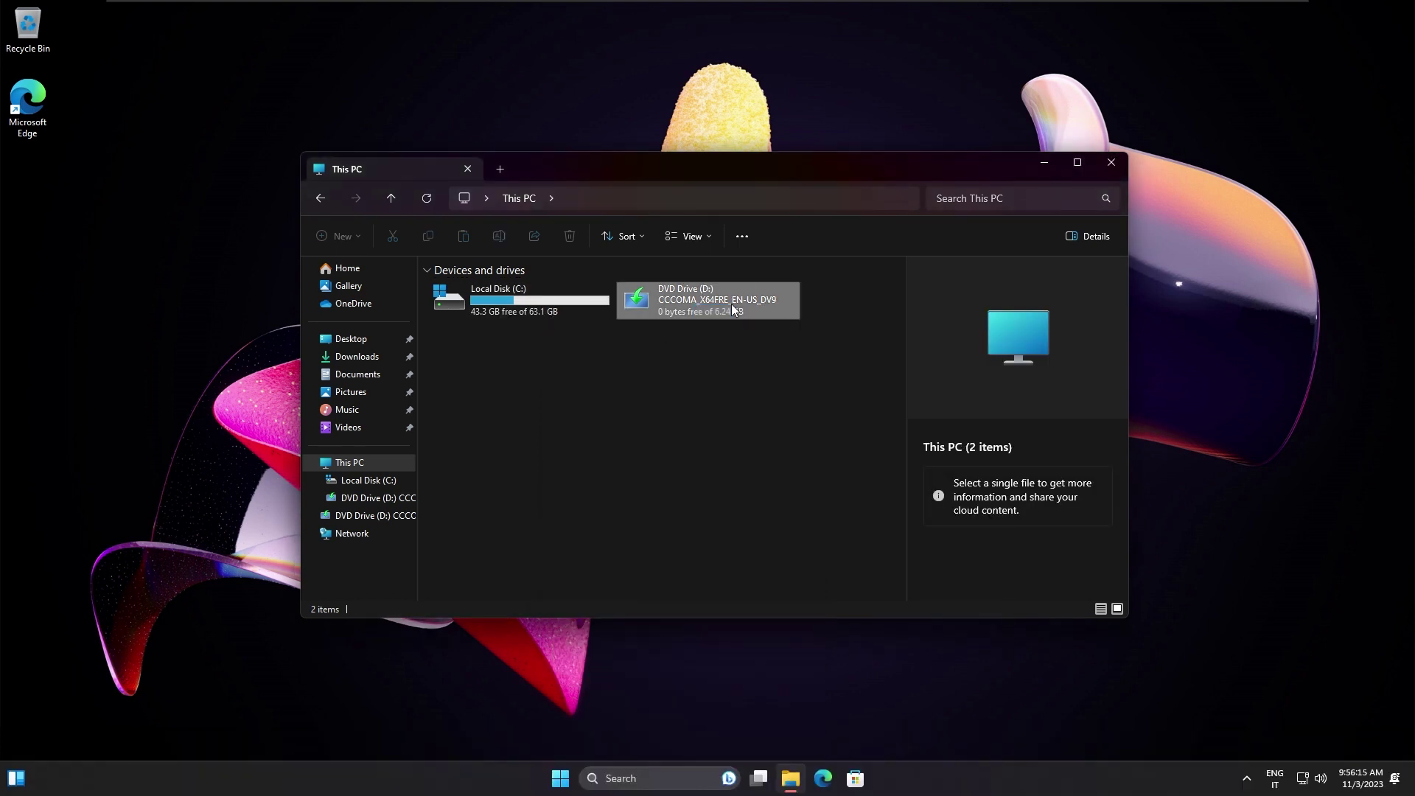
pyautogui.click(733, 305)
pyautogui.hotkey('alt', 'Return')
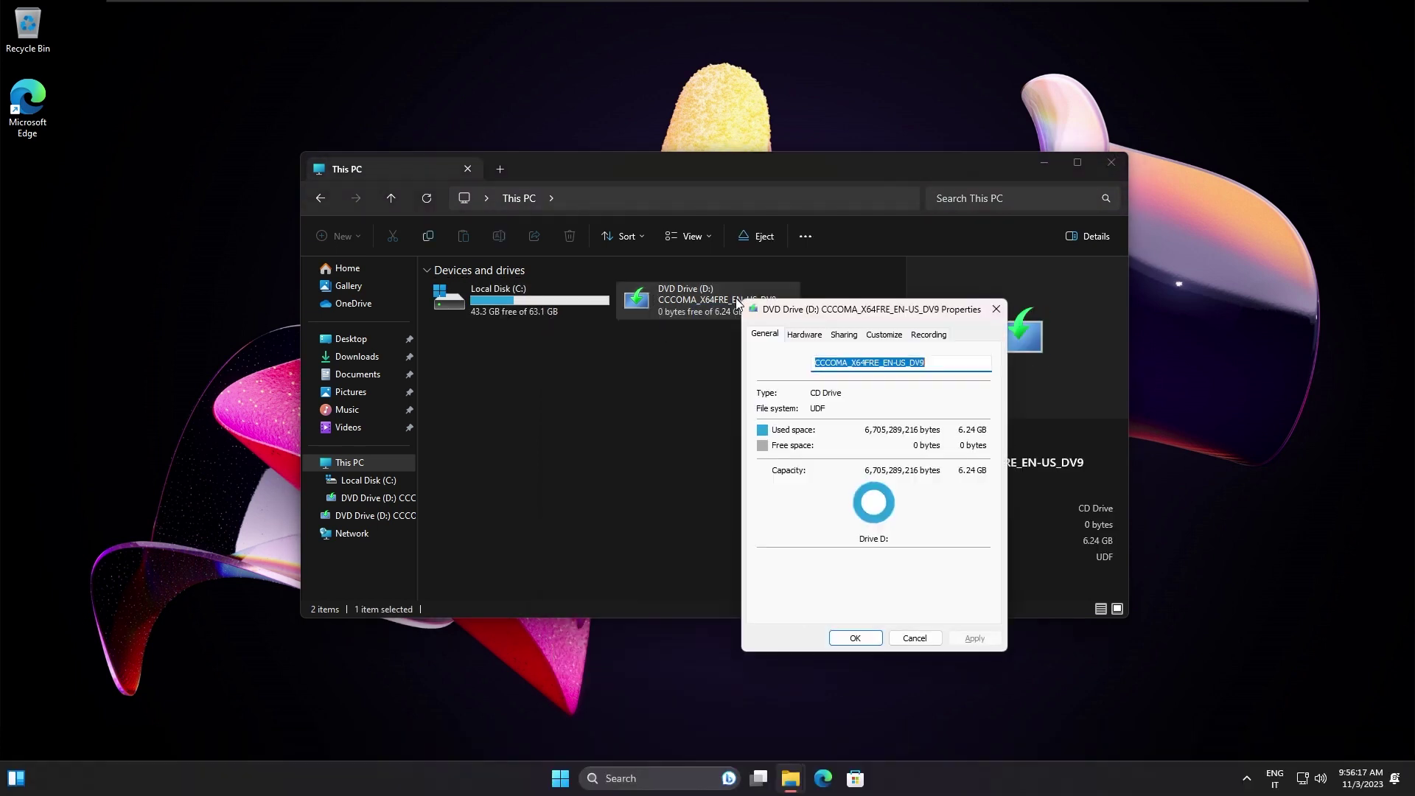
pyautogui.press('super+d')
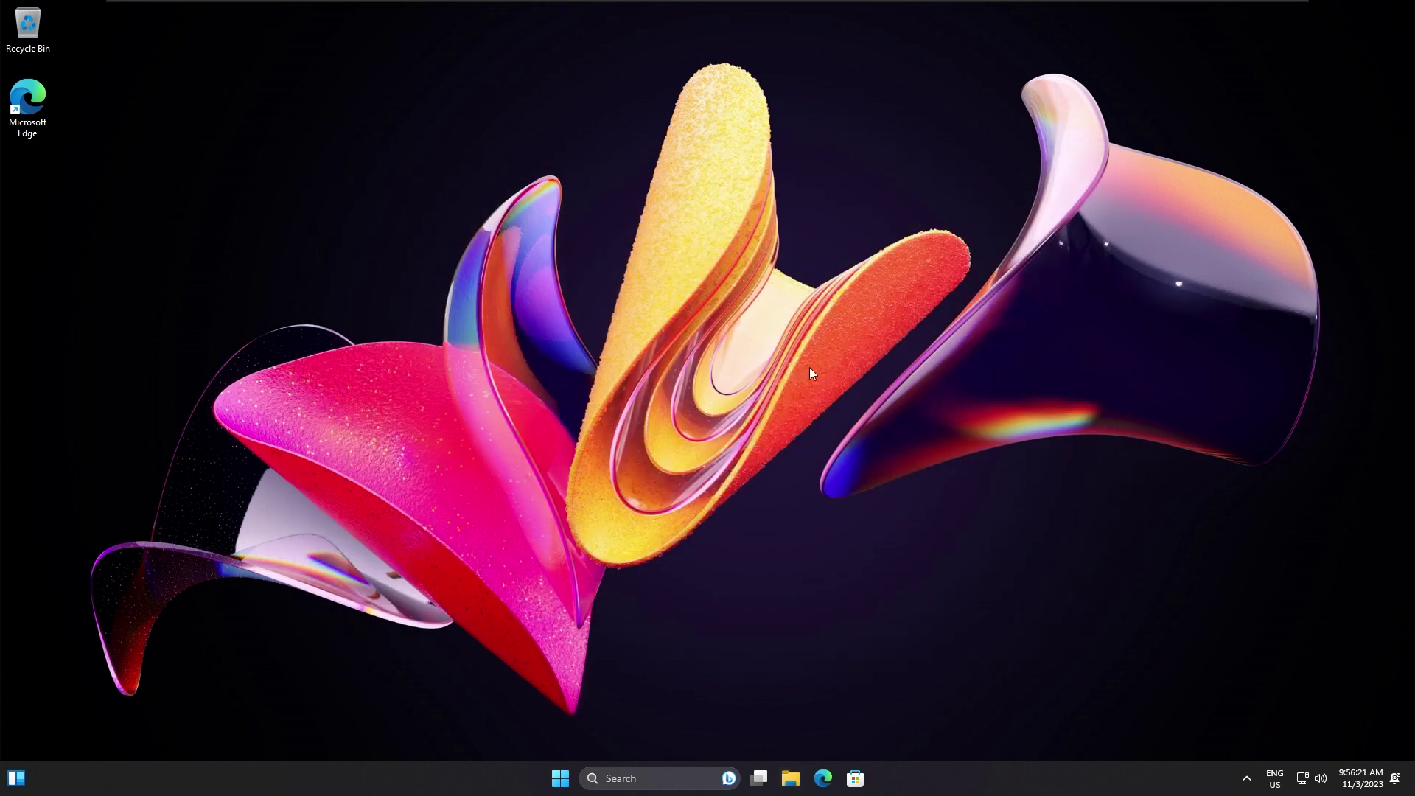
# Open Task Manager, then bring up Settings and go to its Home page.
pyautogui.rightClick(905, 767)
pyautogui.click(931, 729)
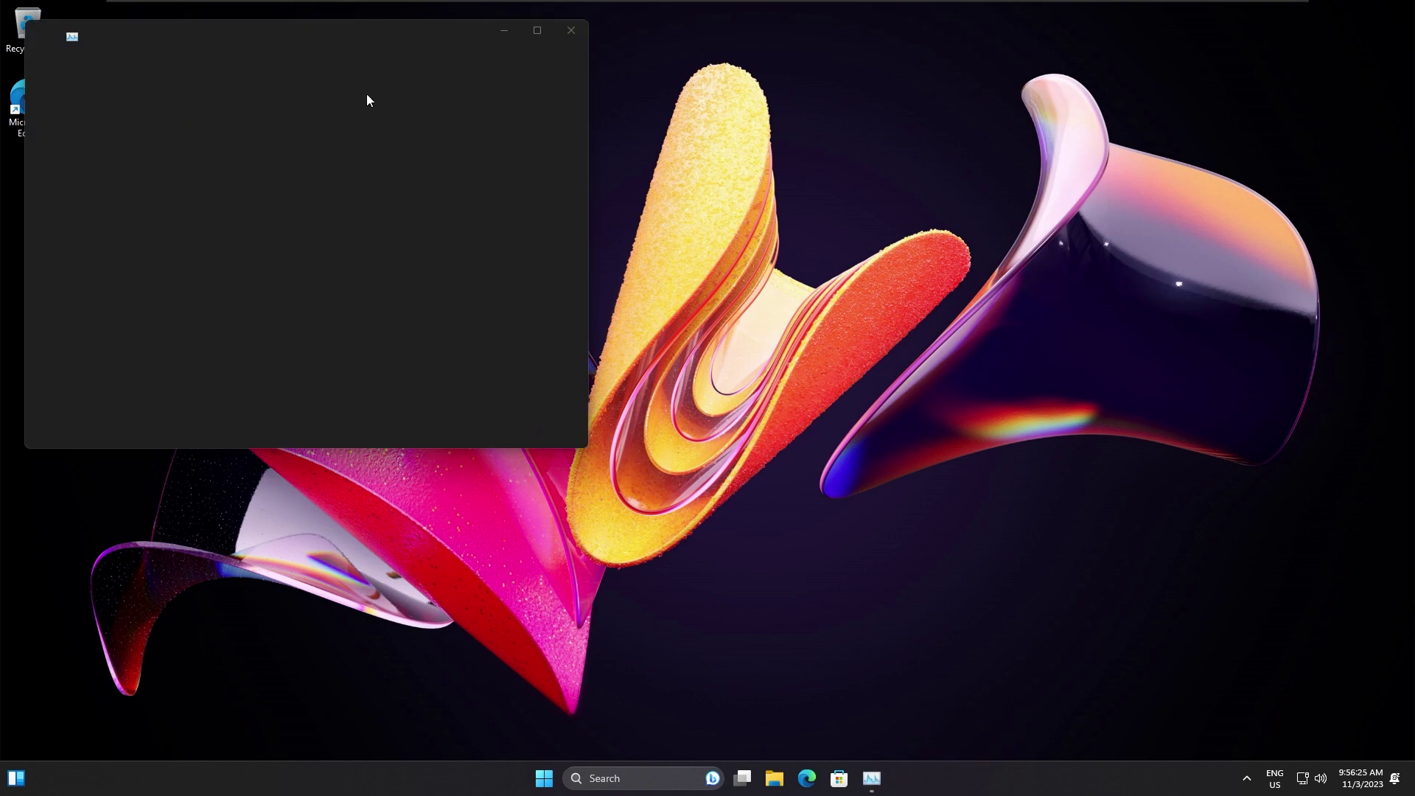
pyautogui.press('super+i')
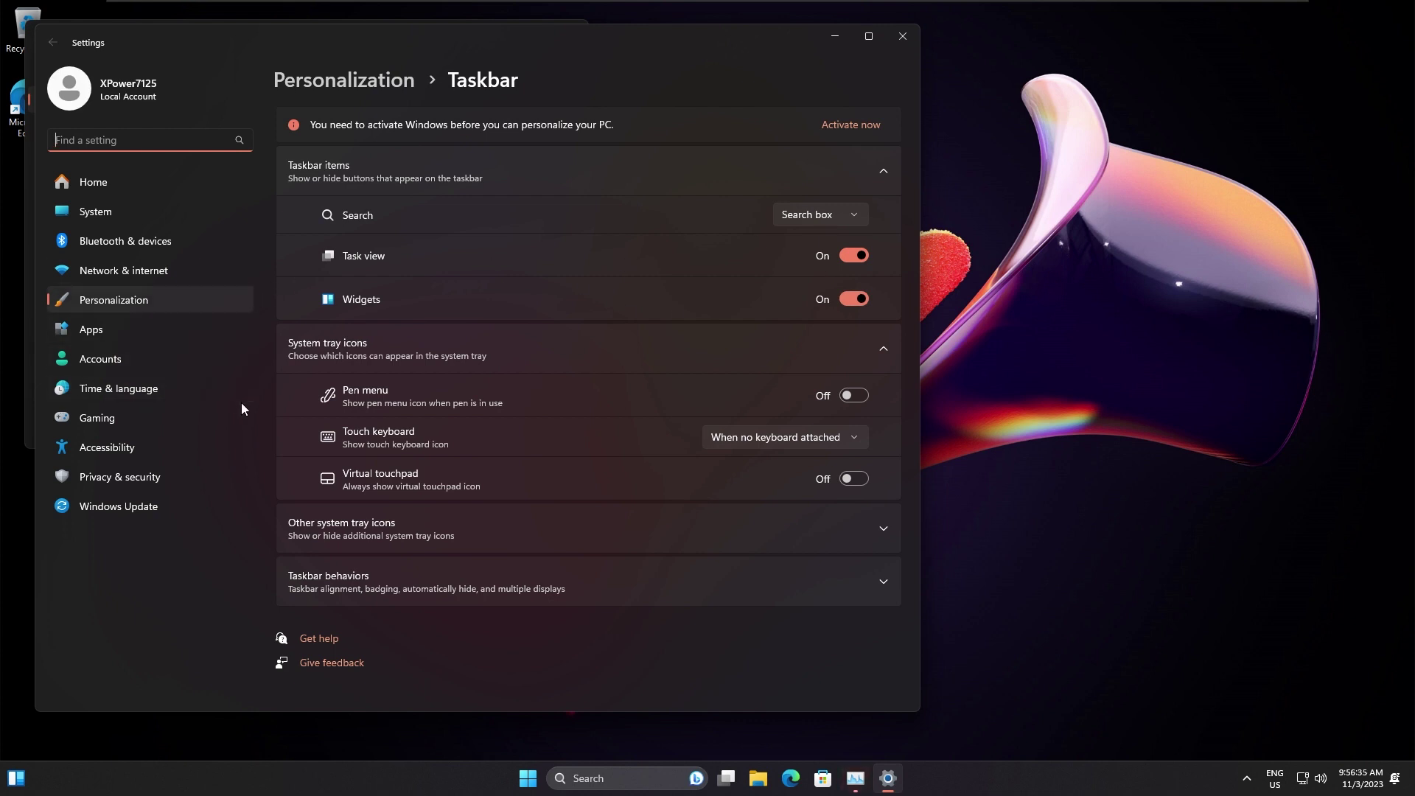
pyautogui.click(151, 189)
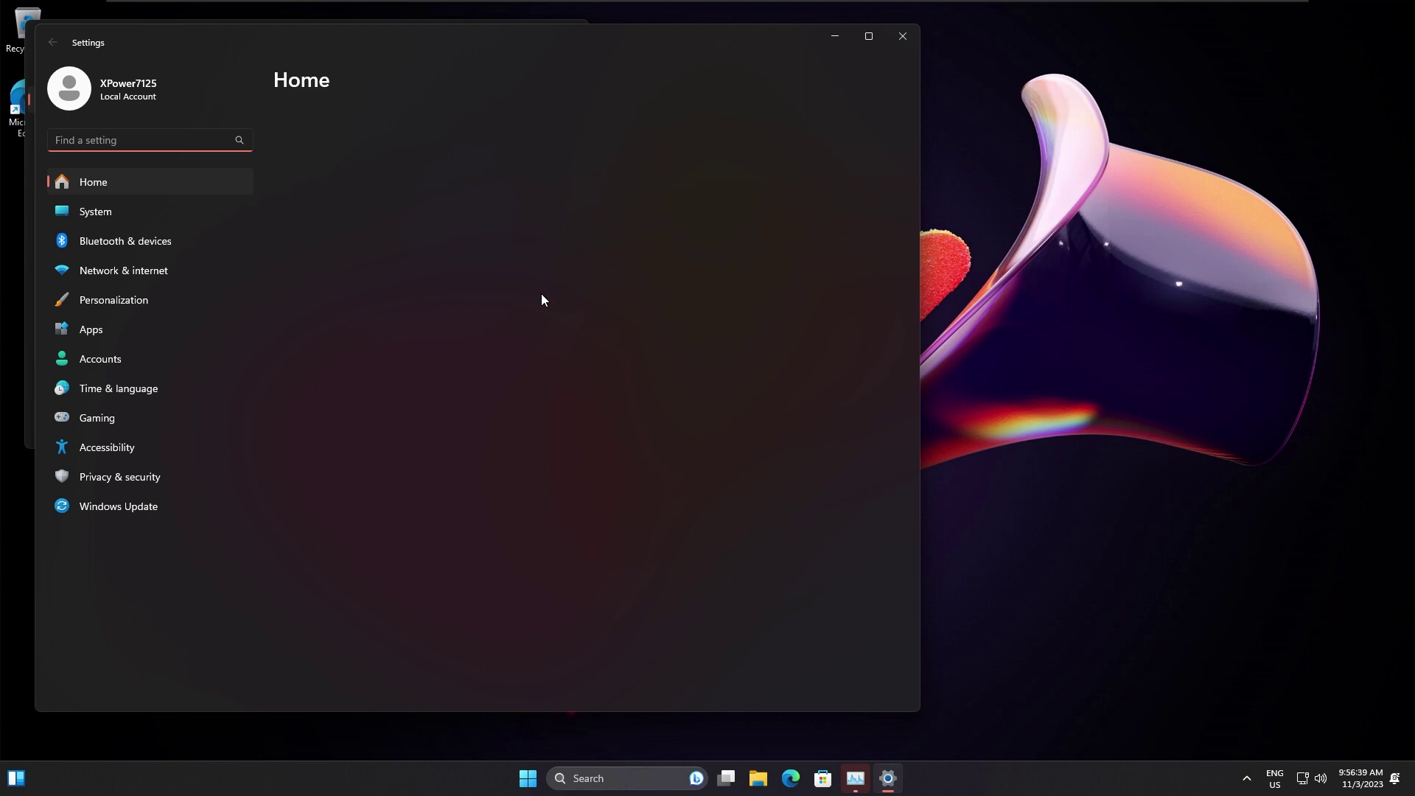
# Search the Start menu for "teams", then clear the search and return to the pinned apps.
pyautogui.press('super')
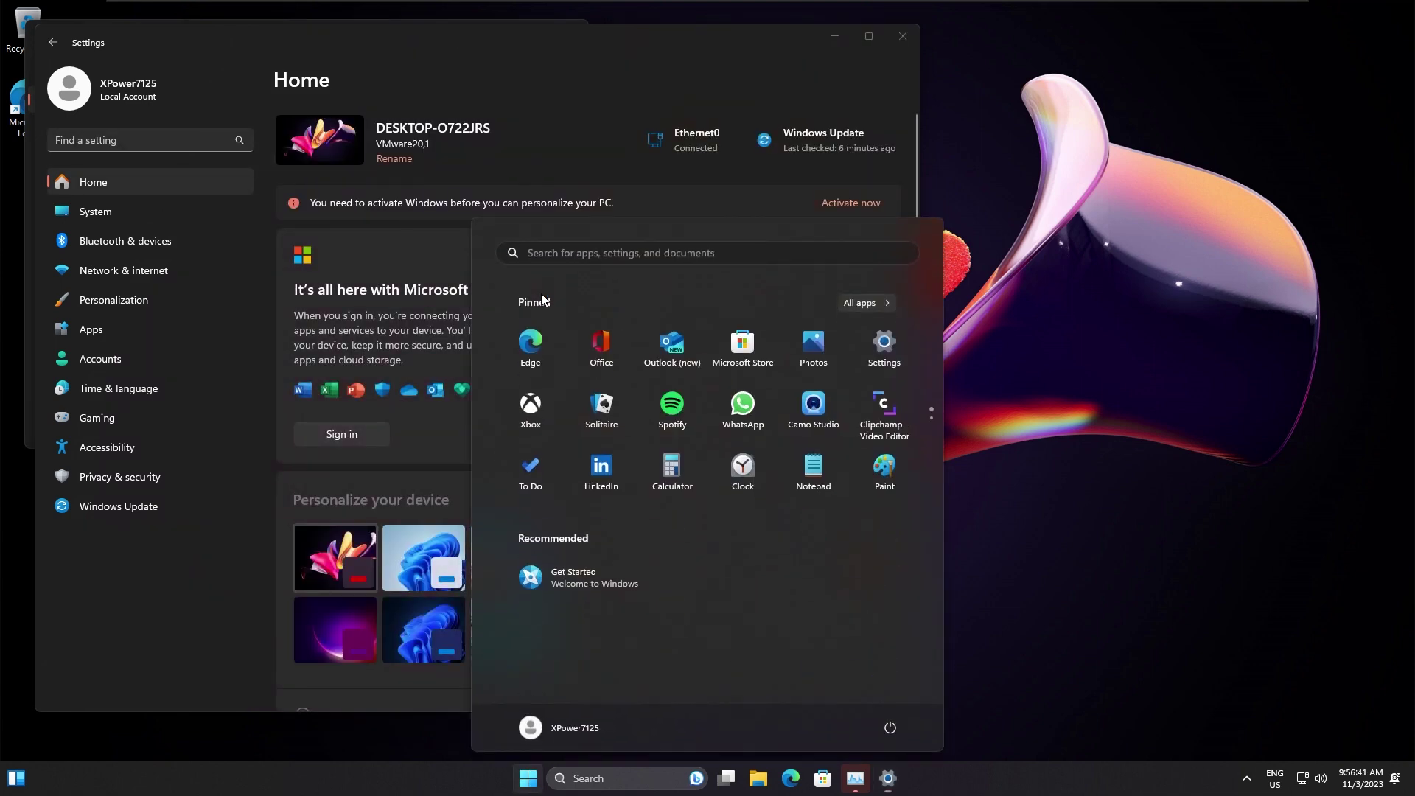
pyautogui.write('teams')
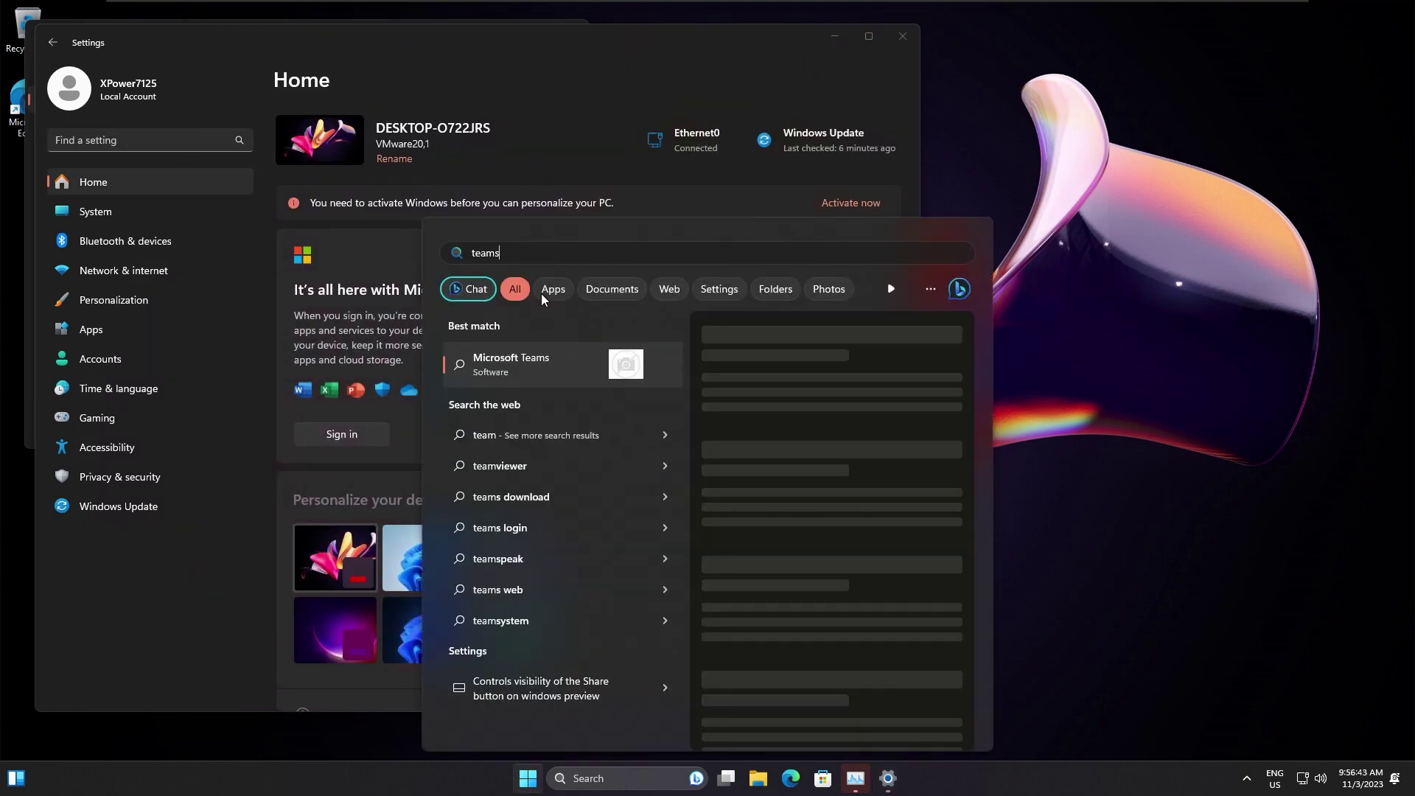
pyautogui.hotkey('ctrl', 'a')
pyautogui.press('BackSpace')
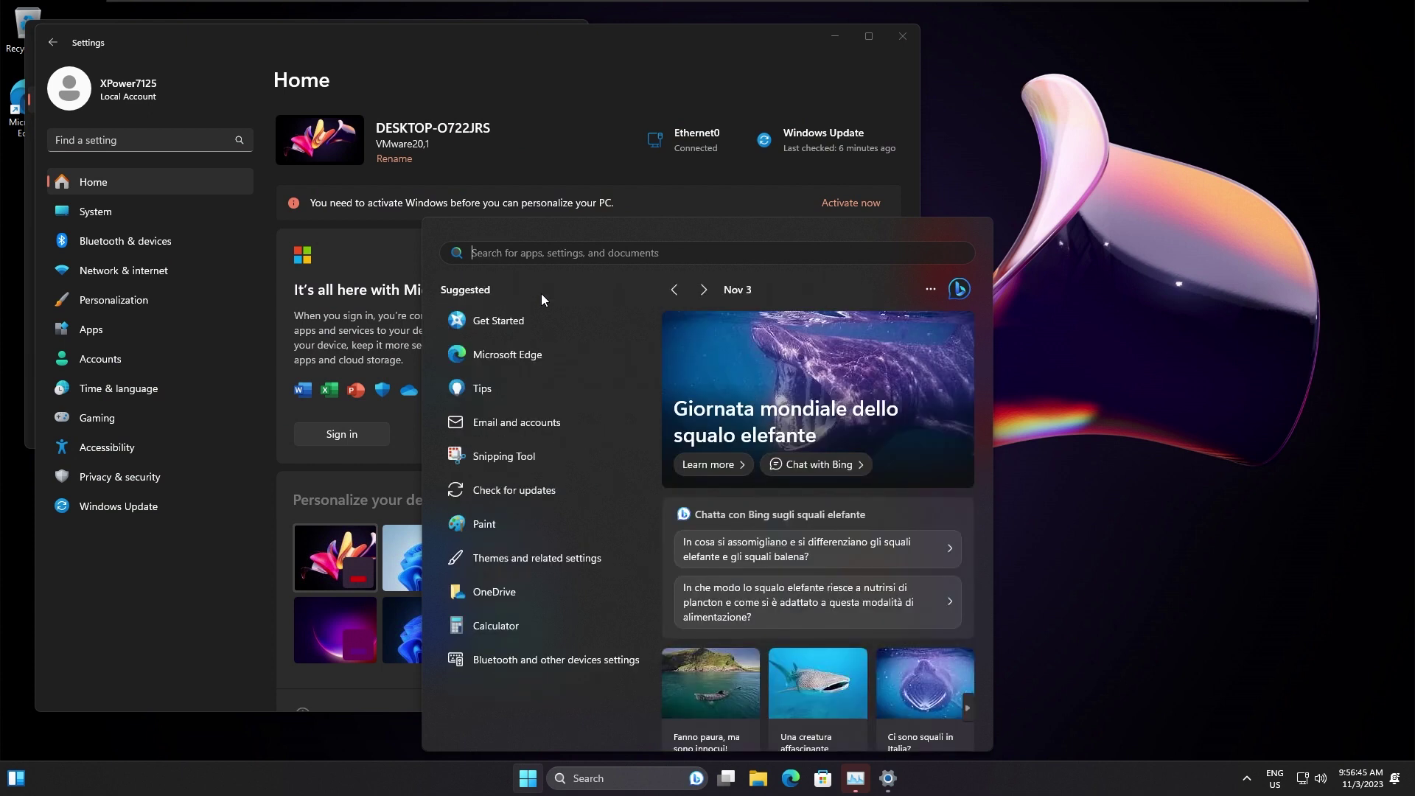
pyautogui.press('Escape')
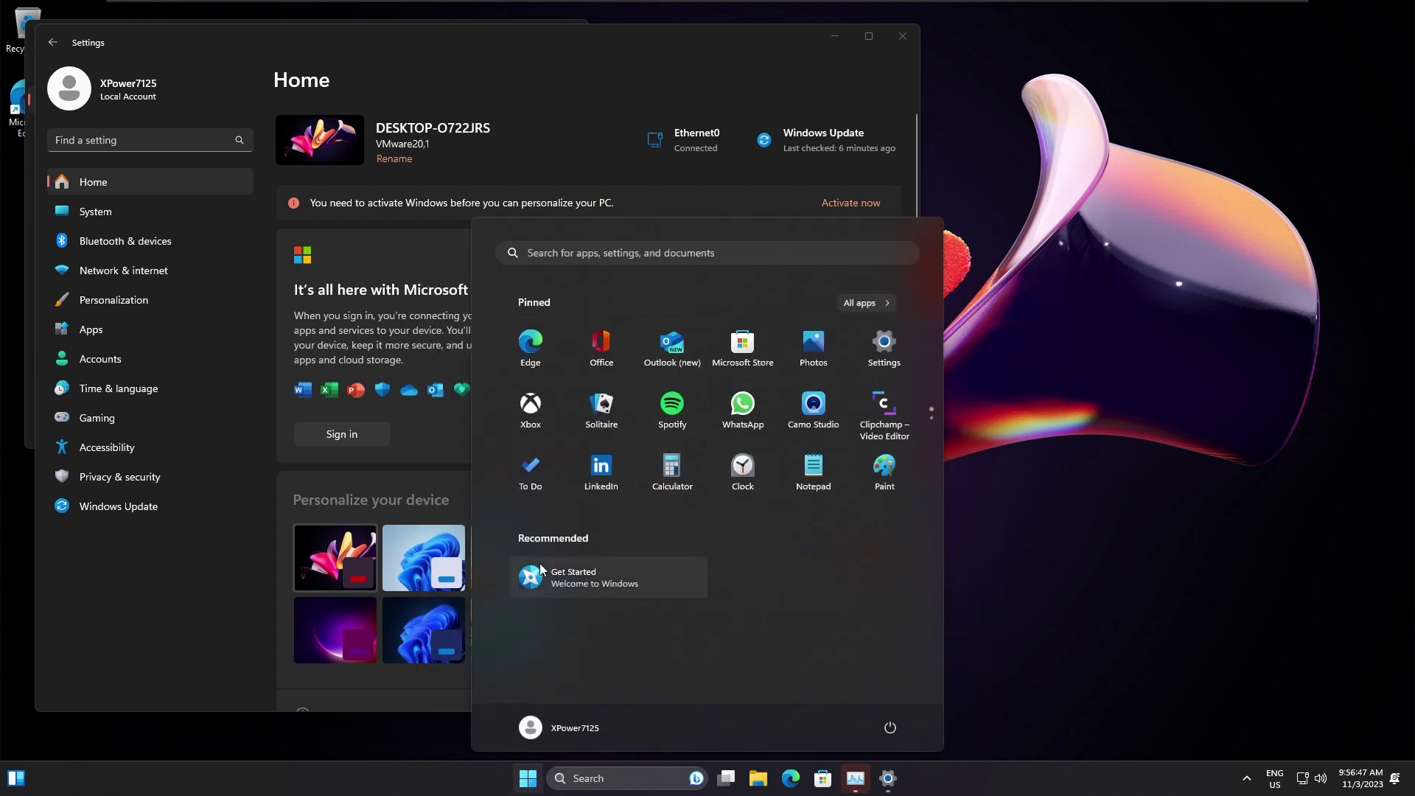
# Launch the Get Started app and the Tips app from the Start menu.
pyautogui.click(540, 569)
pyautogui.press('super')
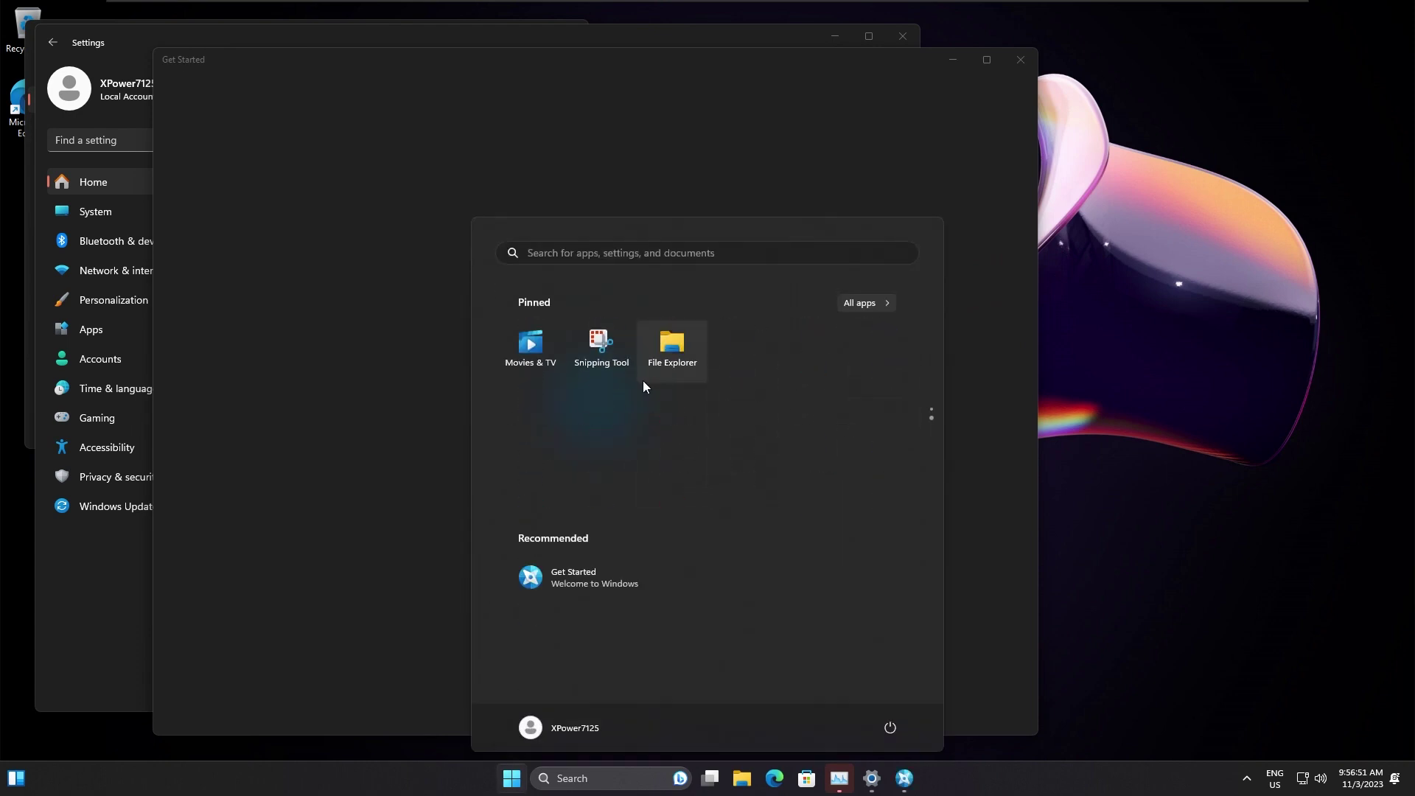
pyautogui.write('tips')
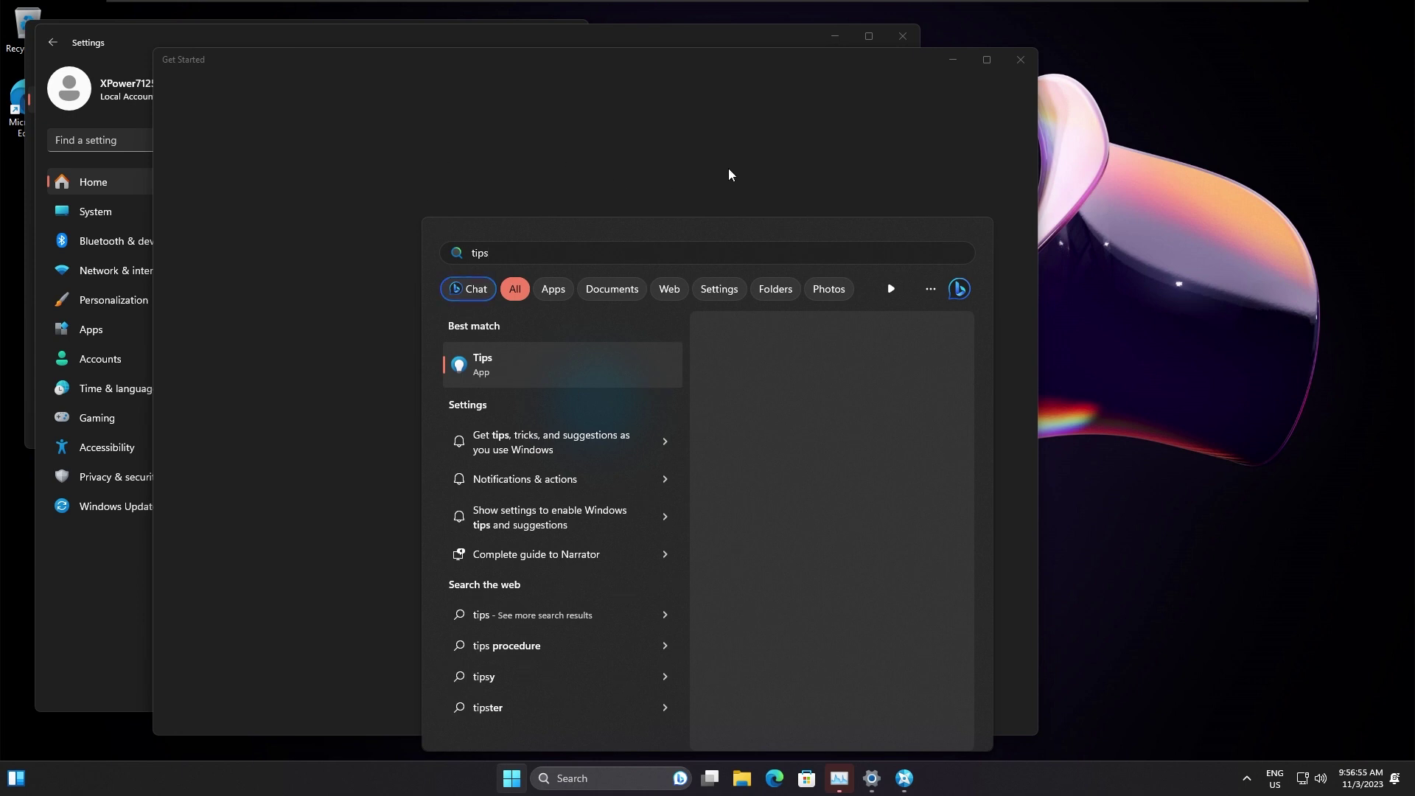
pyautogui.press('Return')
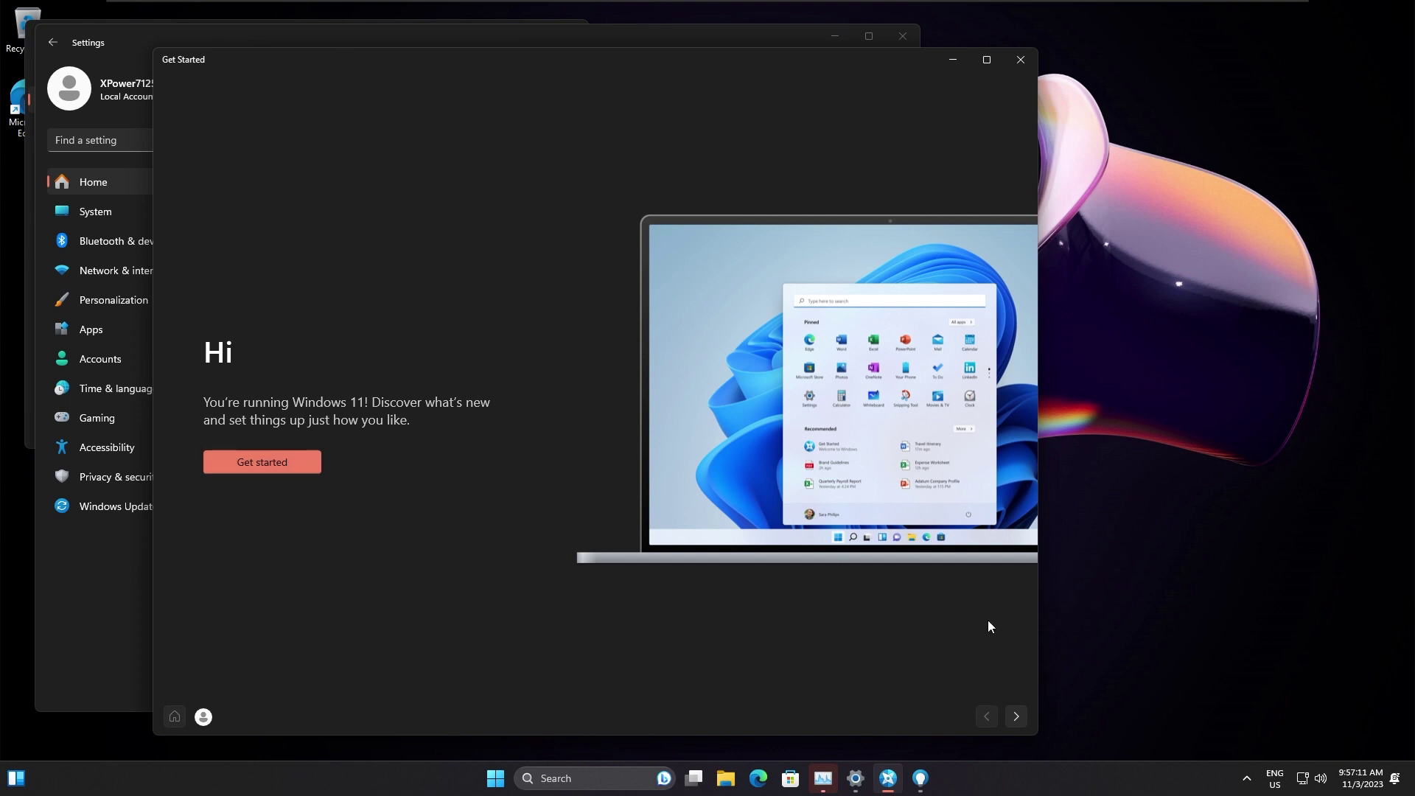
# Advance past the Get Started welcome page, look through the Tips topics, and close Get Started.
pyautogui.click(1011, 723)
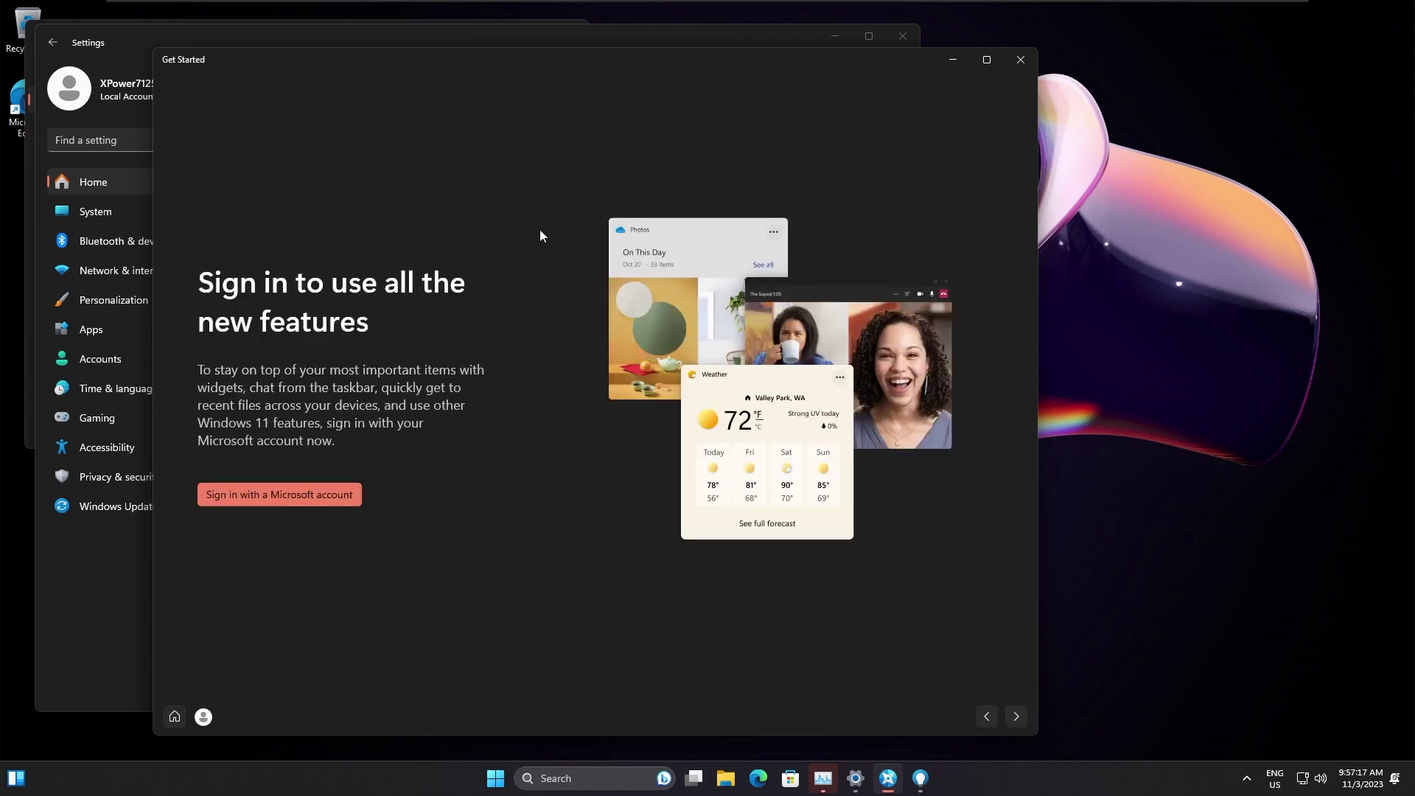
pyautogui.scroll(-3, 588, 422)
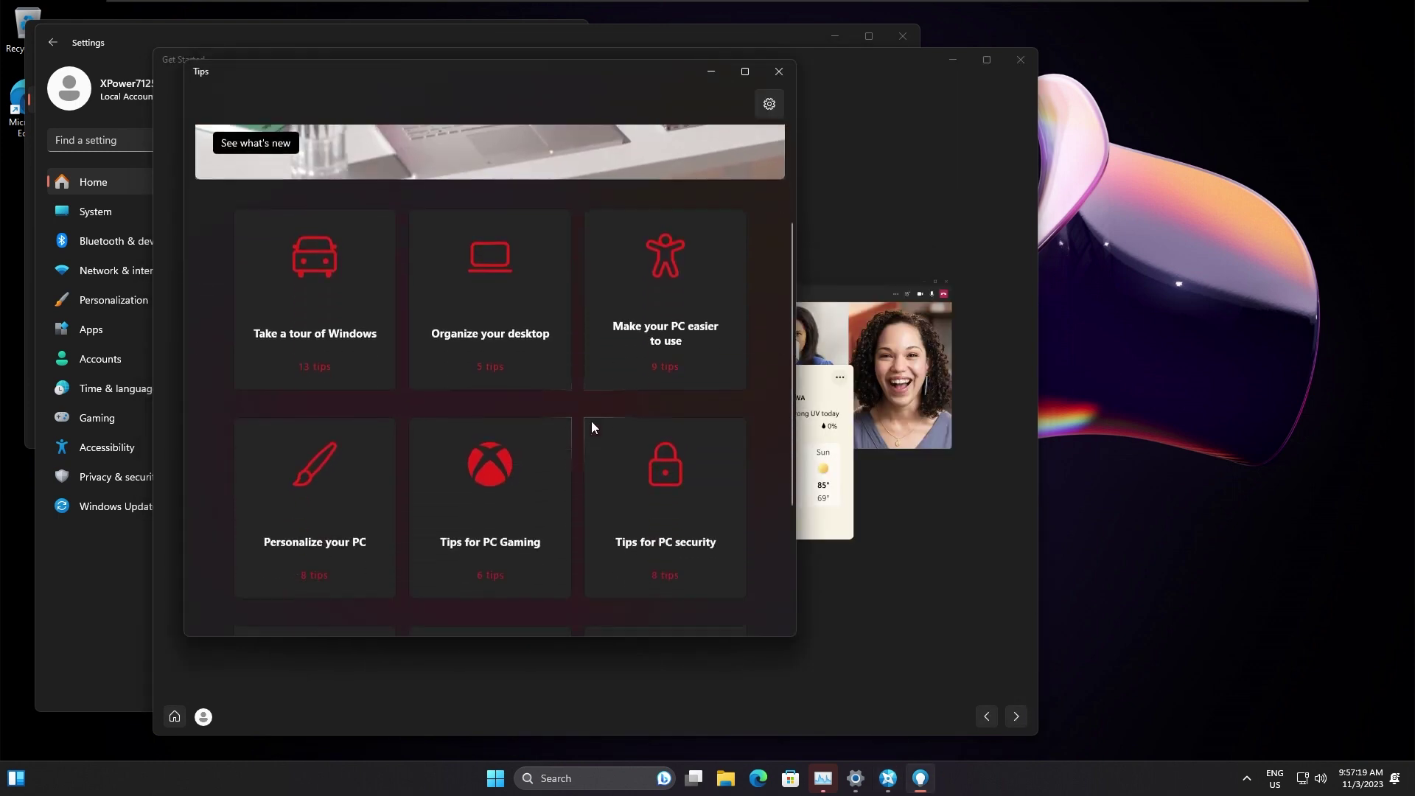
pyautogui.scroll(-2, 591, 426)
pyautogui.click(1020, 61)
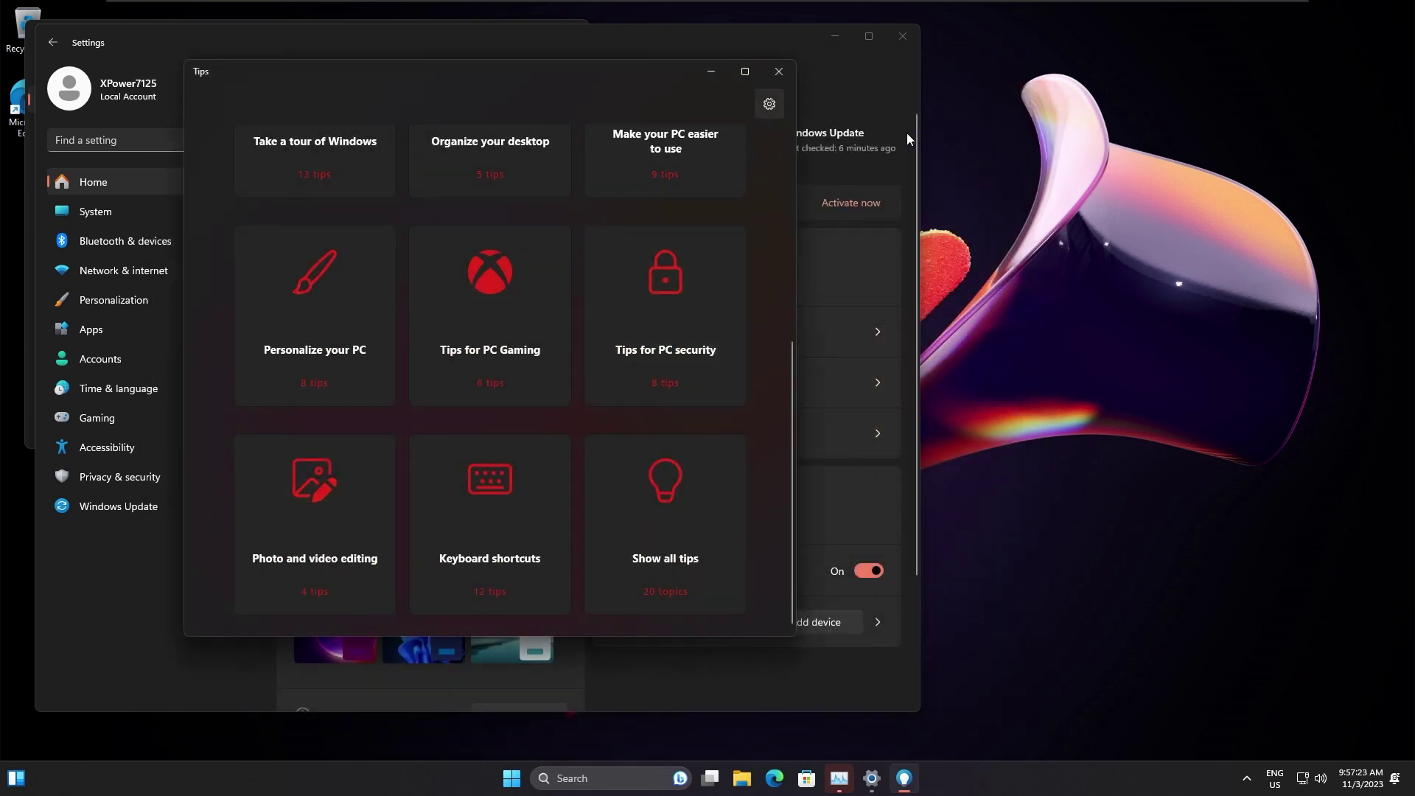
# Minimize the Task Manager window and open the Microsoft Store.
pyautogui.click(1056, 542)
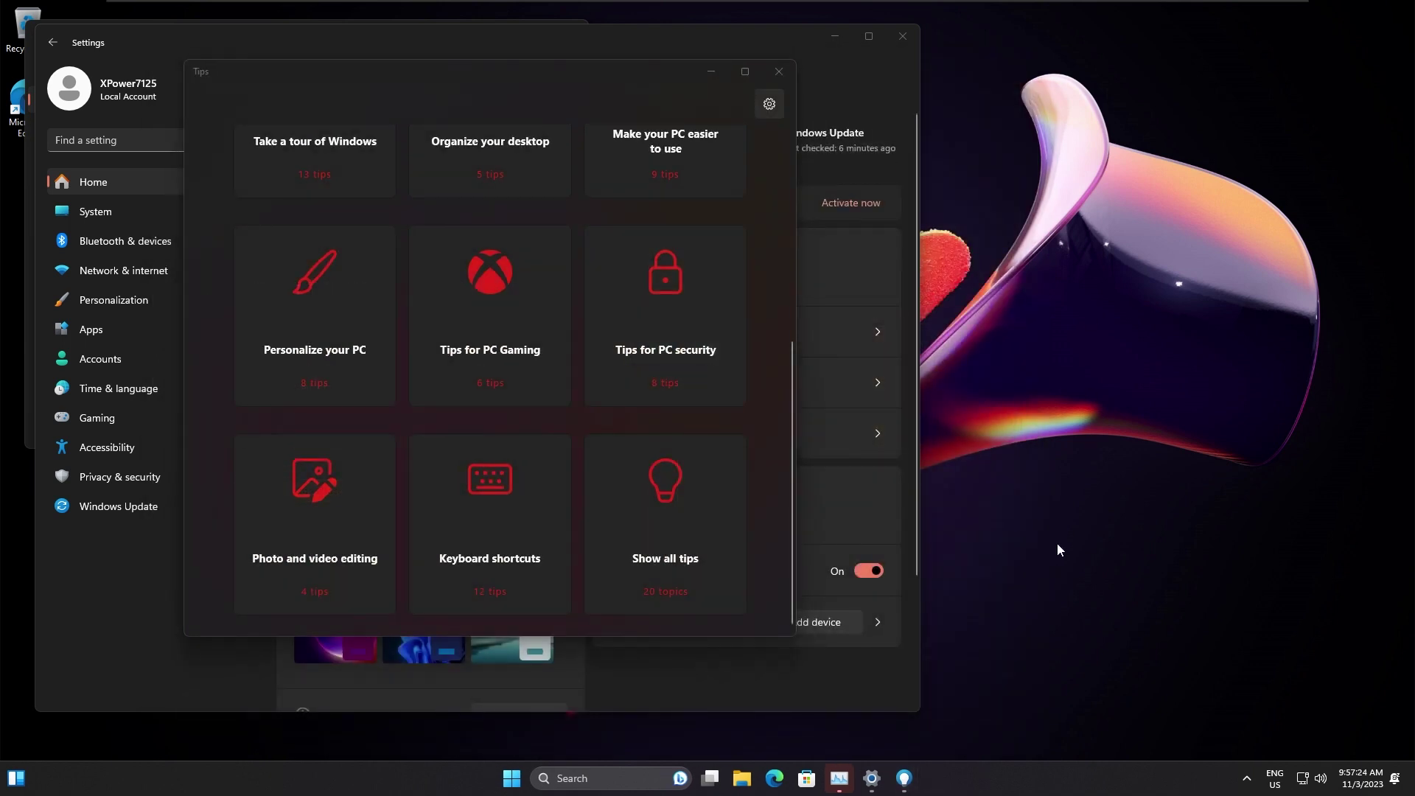
pyautogui.click(838, 781)
pyautogui.click(807, 778)
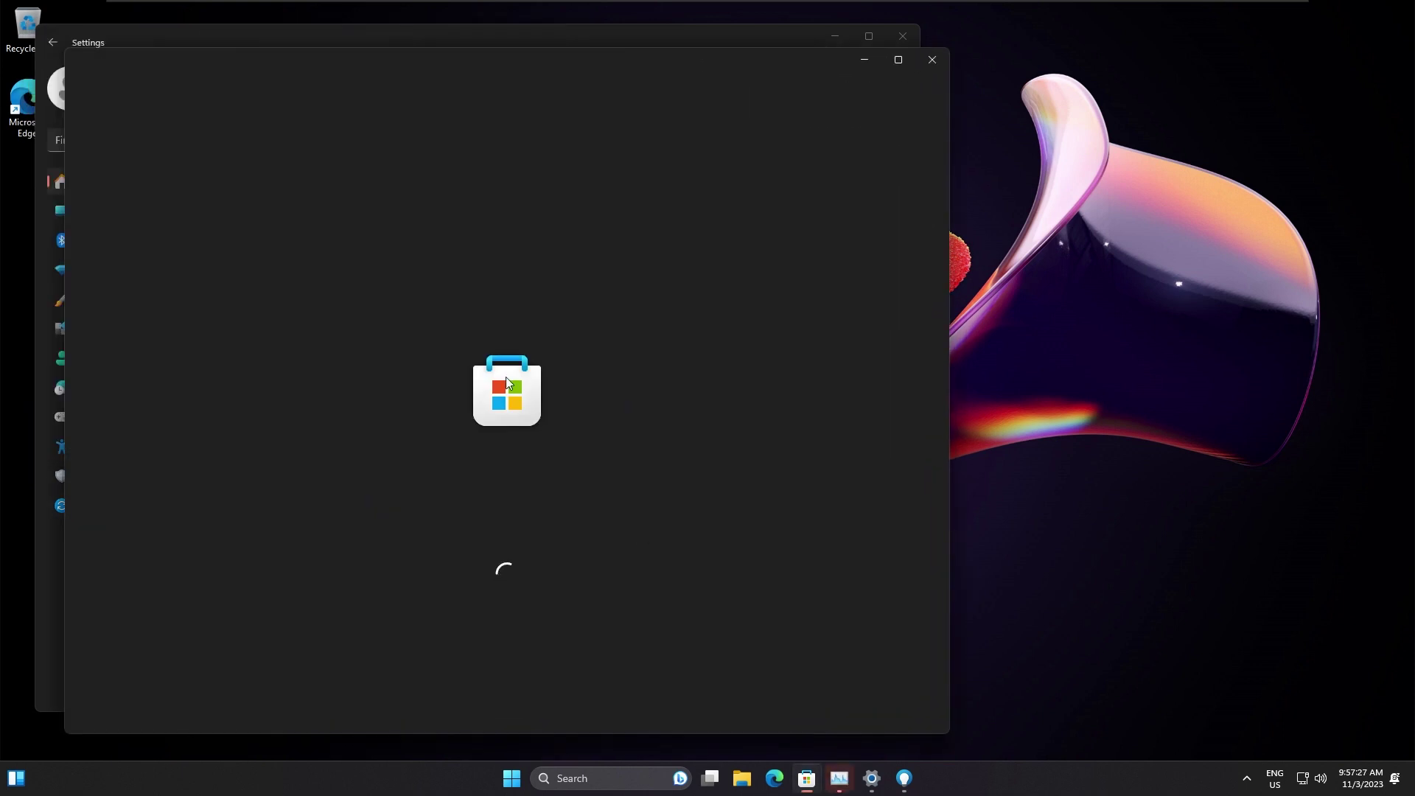
# Switch back to Tips and page through the "Take a tour of Windows" tips to the last one.
pyautogui.hotkey('alt', 'Tab')
pyautogui.hotkey('alt', 'Tab')
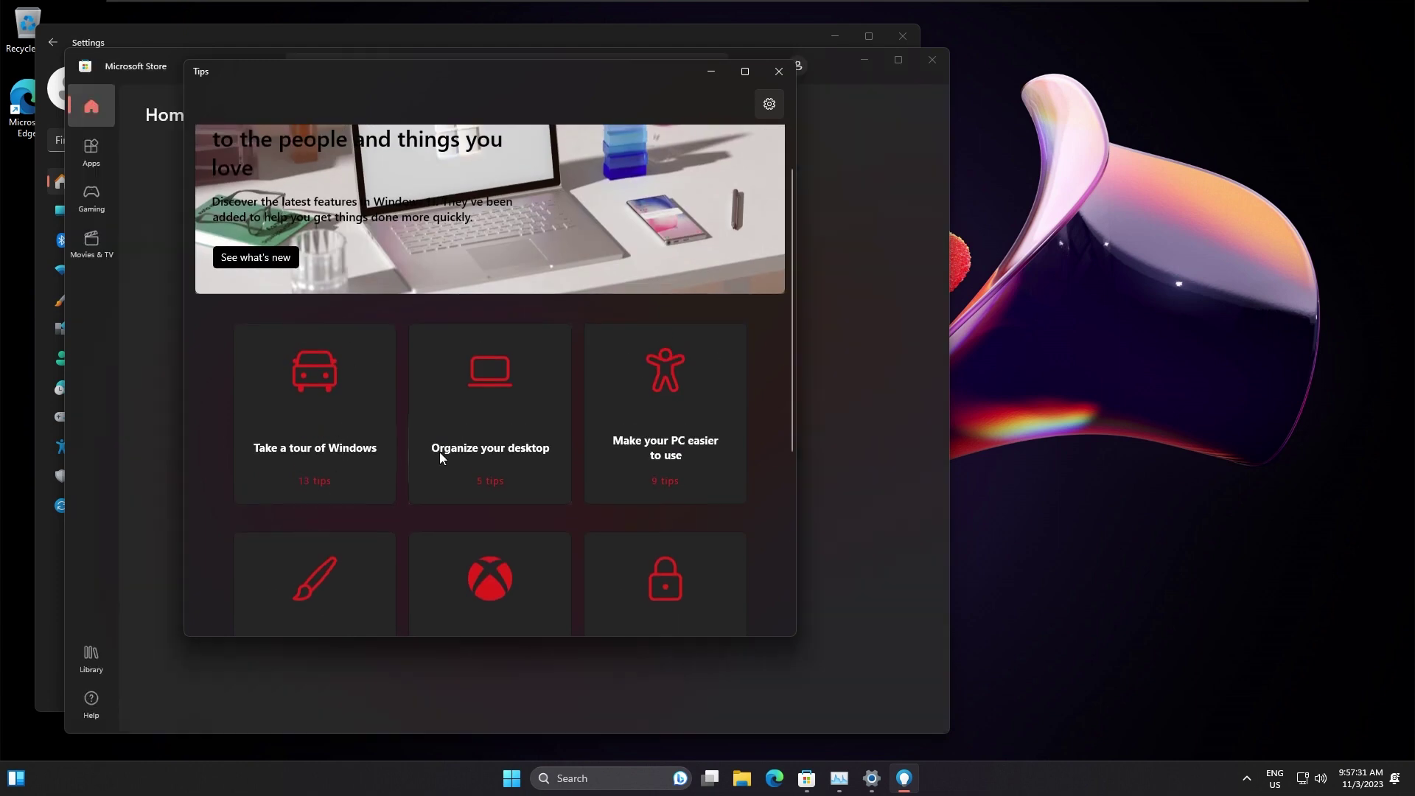
pyautogui.click(315, 487)
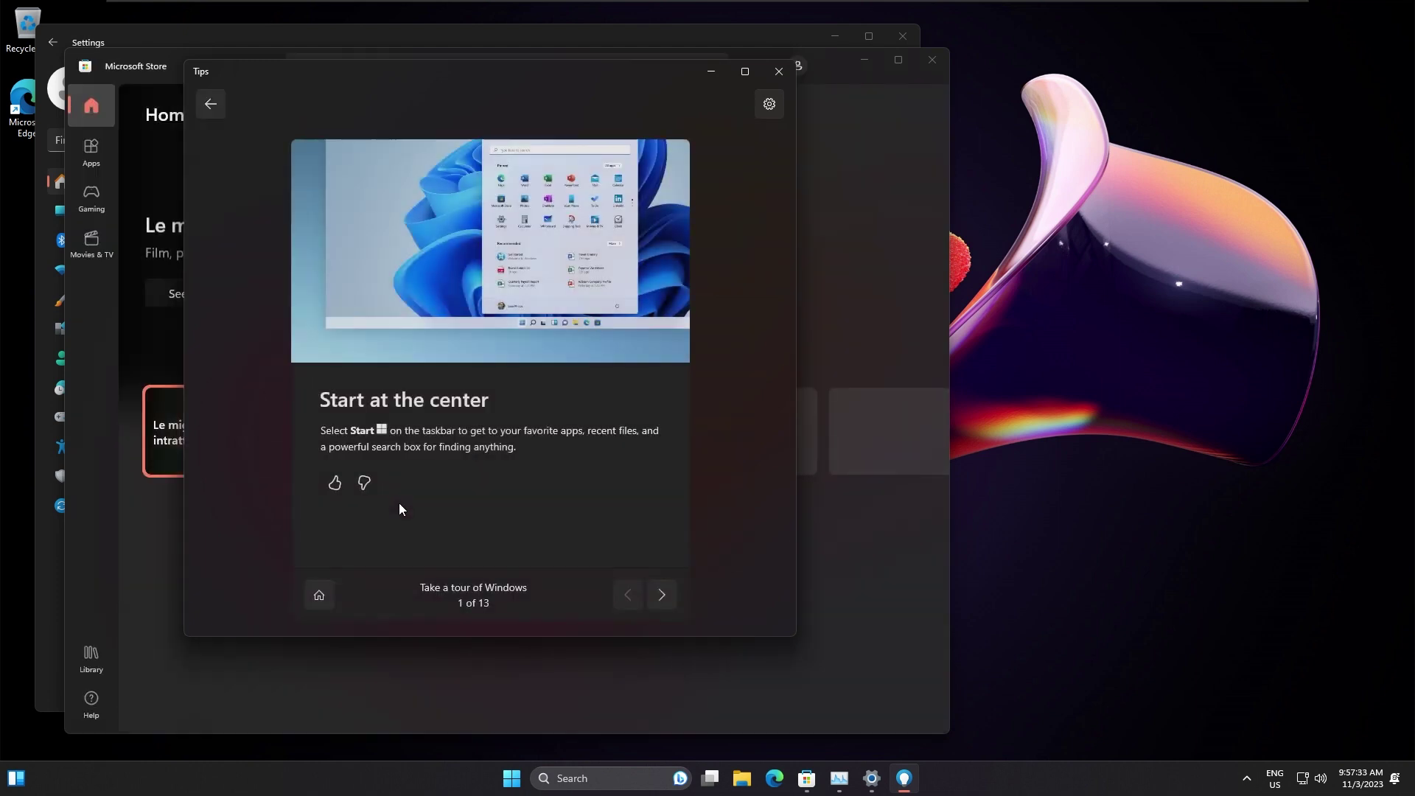
pyautogui.press('Right')
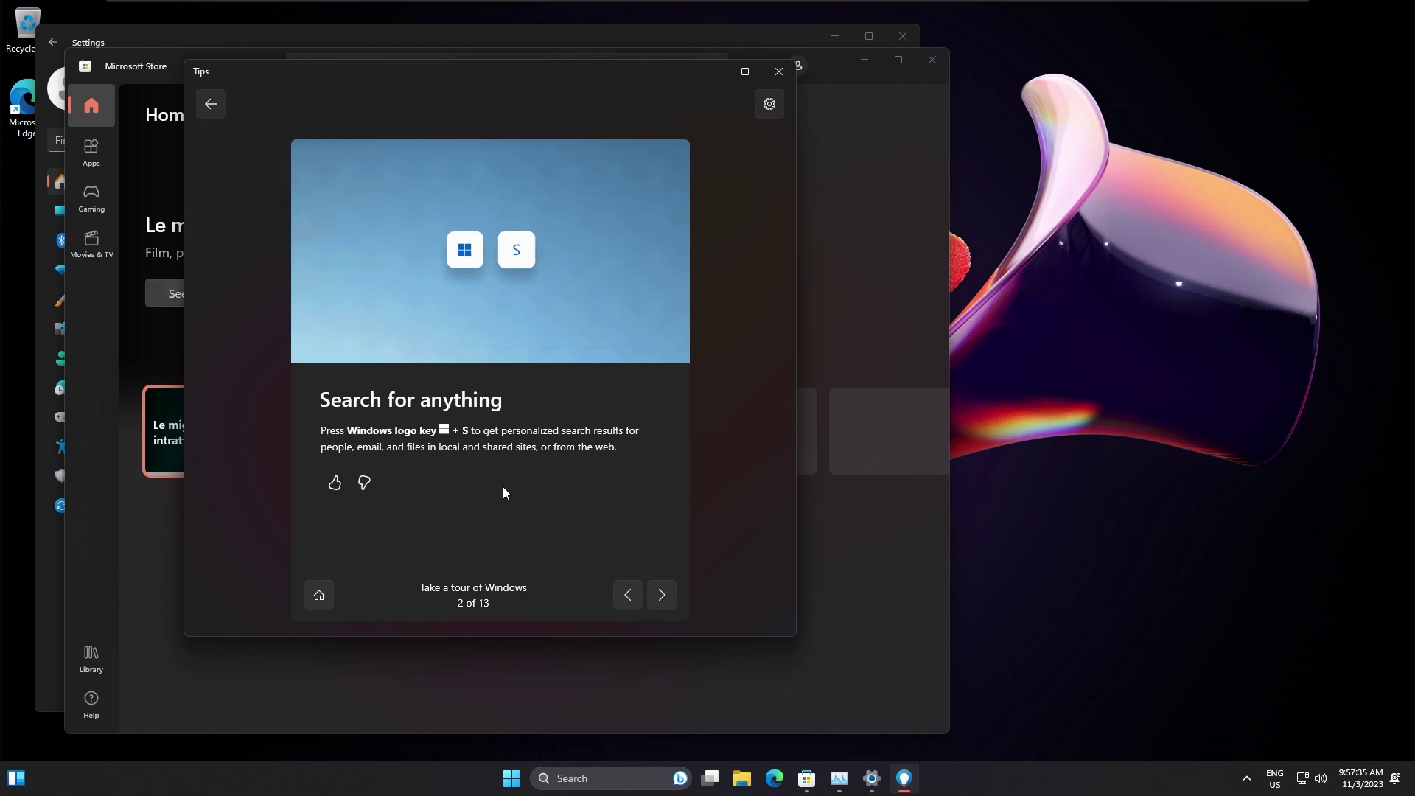
pyautogui.press('Right')
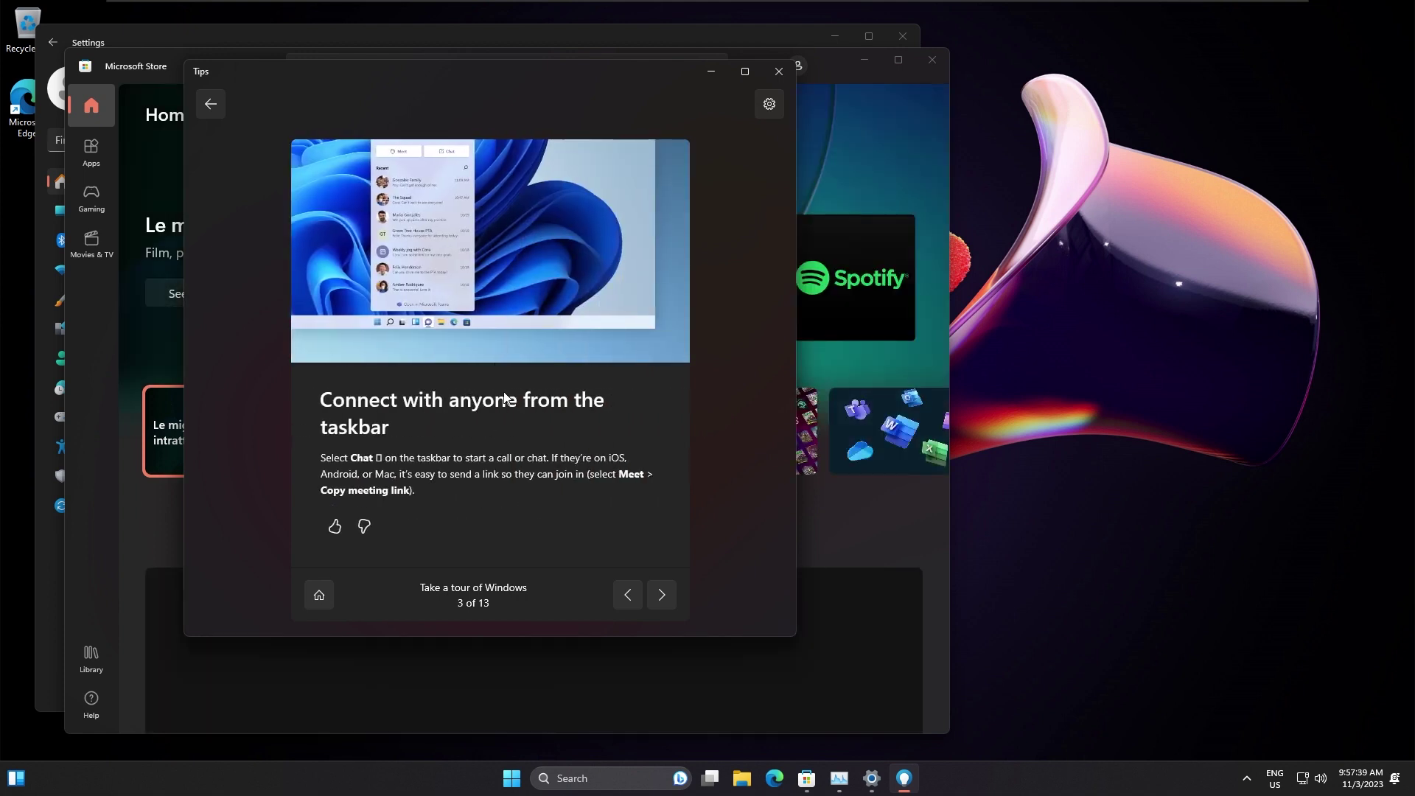
pyautogui.press('Right')
pyautogui.press('Right')
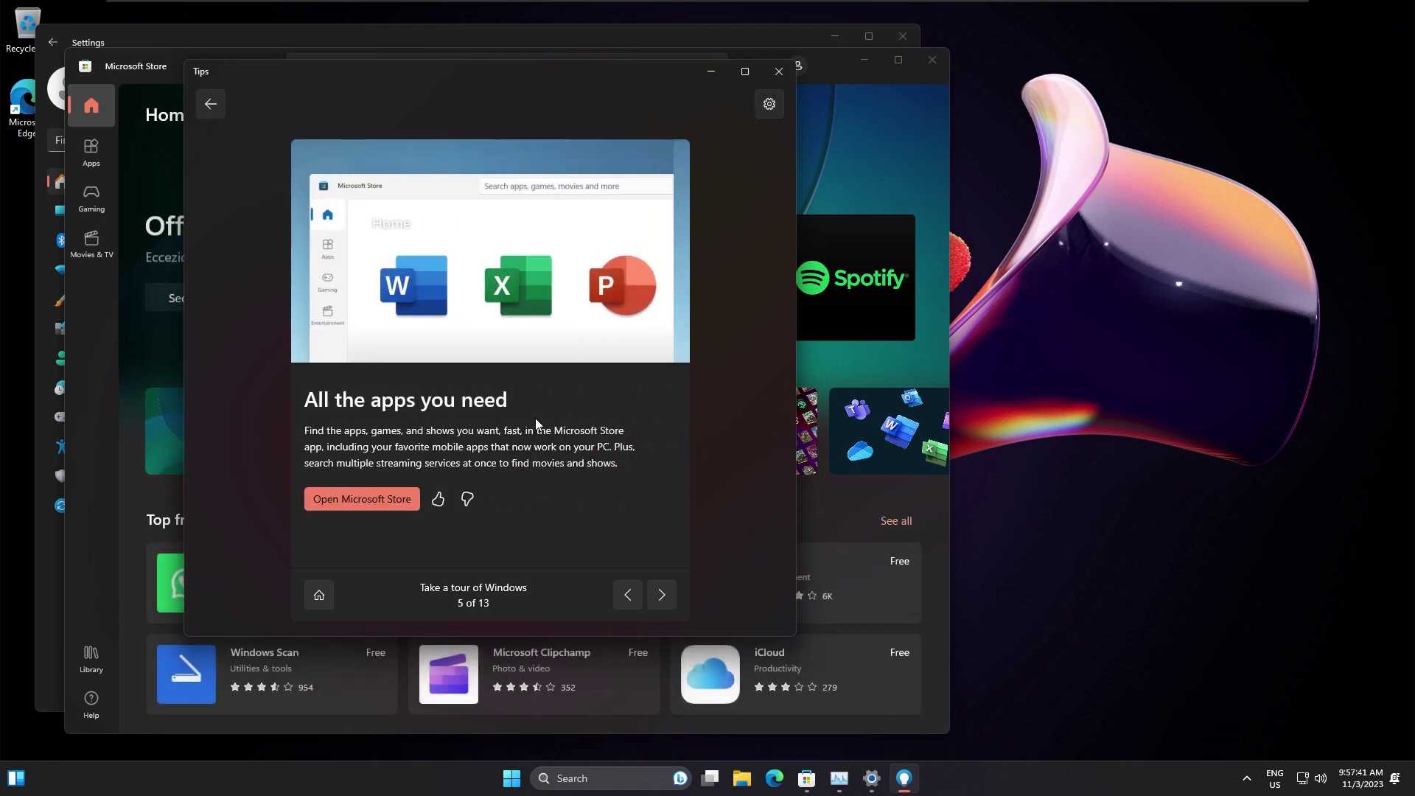
pyautogui.press('Right')
pyautogui.press('Right')
pyautogui.press('Right')
pyautogui.press('Right')
pyautogui.press('Right')
pyautogui.press('Right')
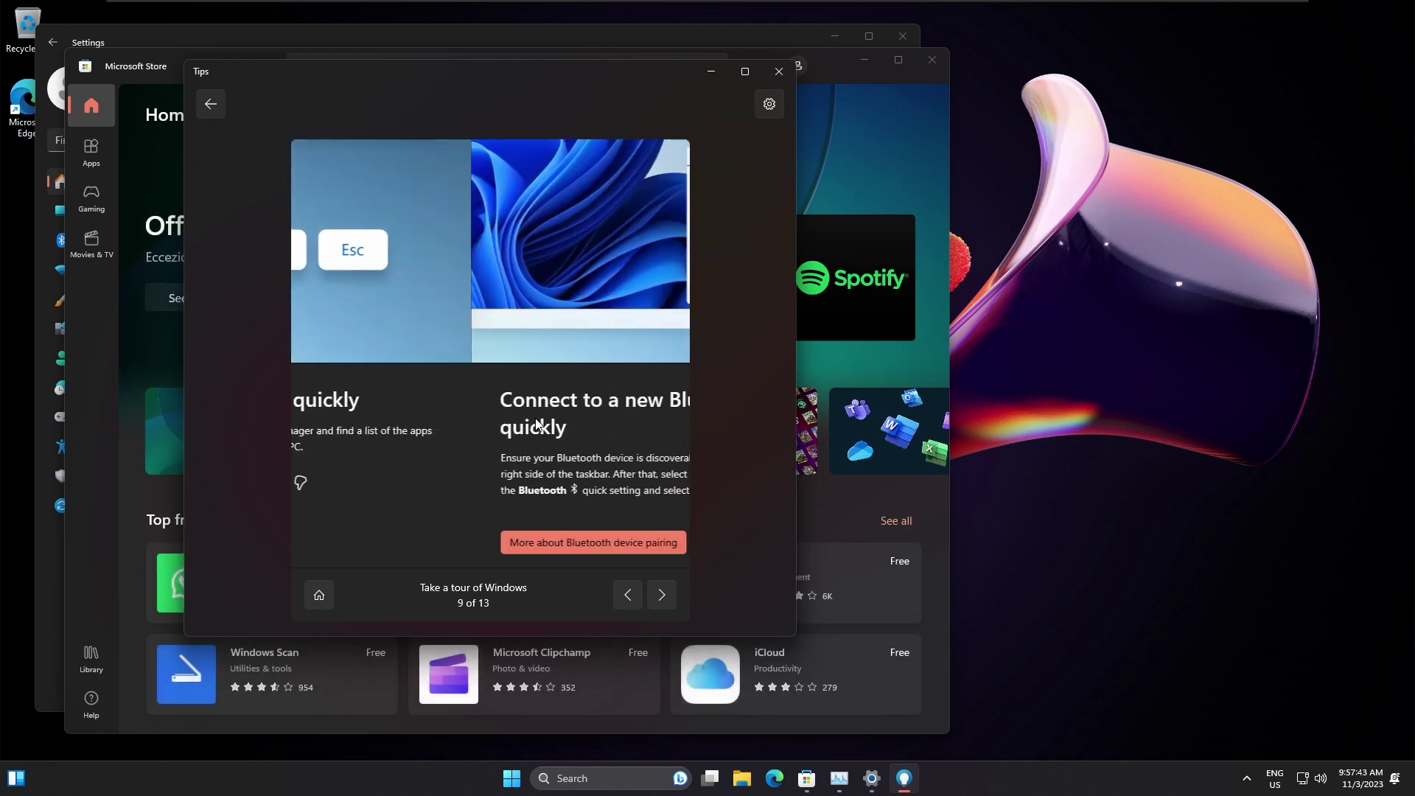
pyautogui.press('Right')
pyautogui.press('Right')
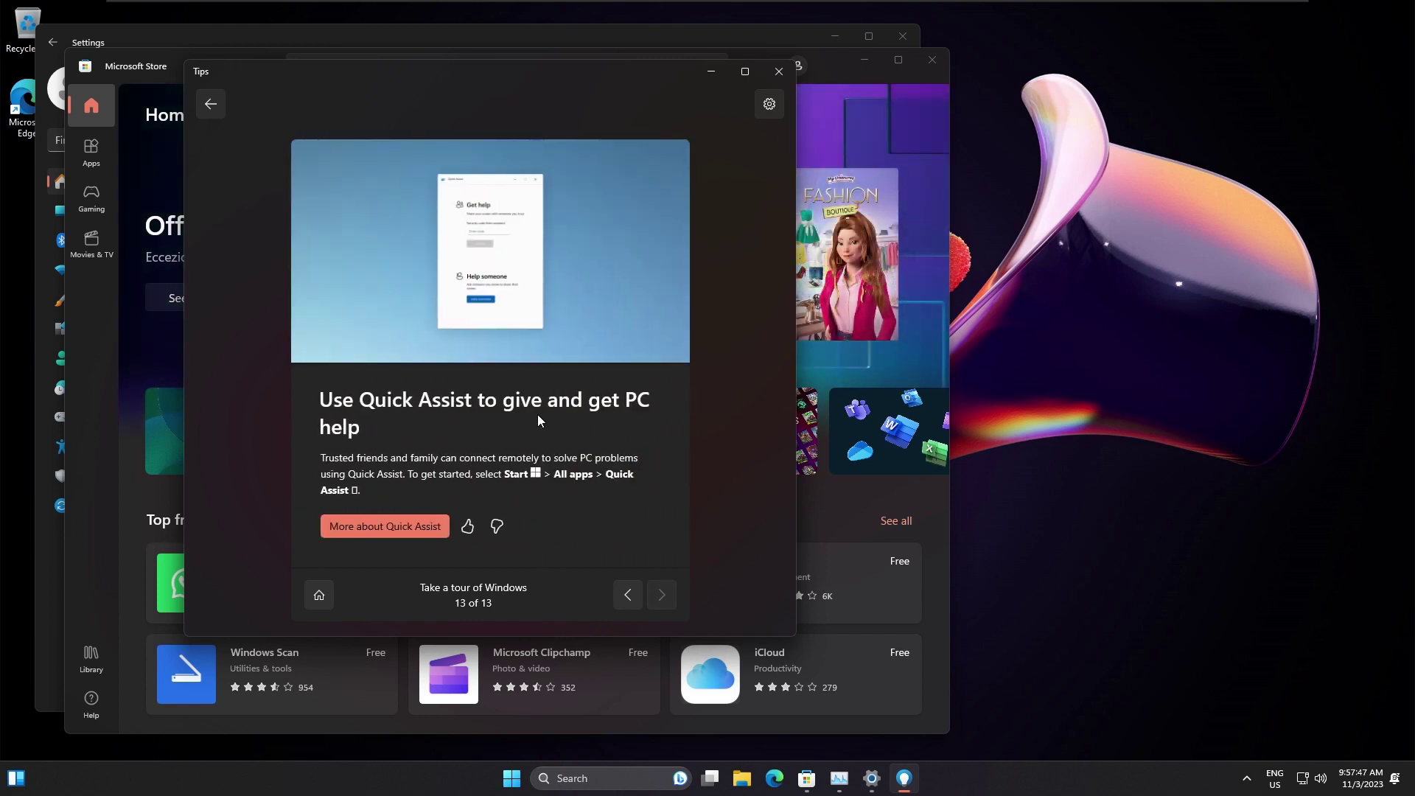
# Check for app updates in the Microsoft Store library, then close Settings and minimize the Store.
pyautogui.click(99, 642)
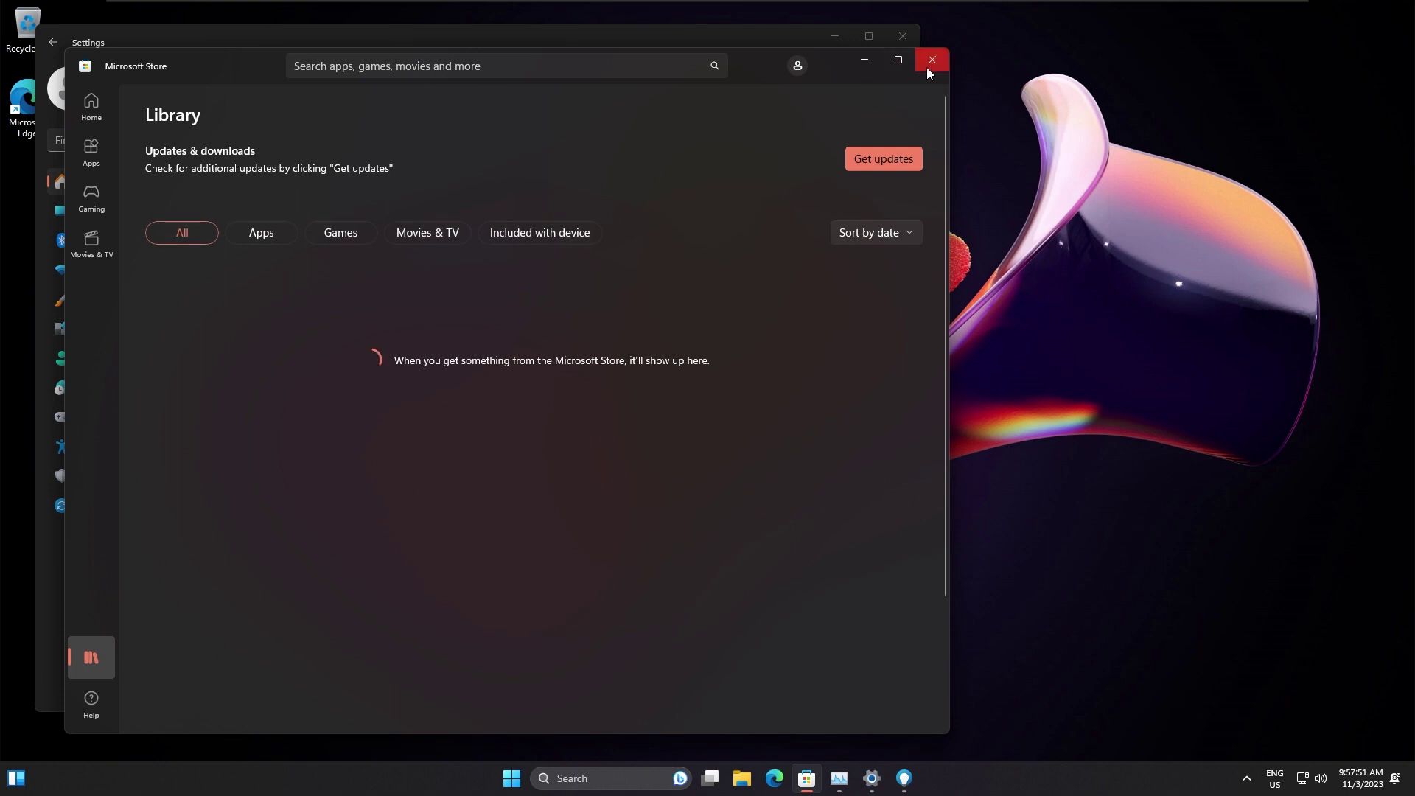
pyautogui.click(870, 163)
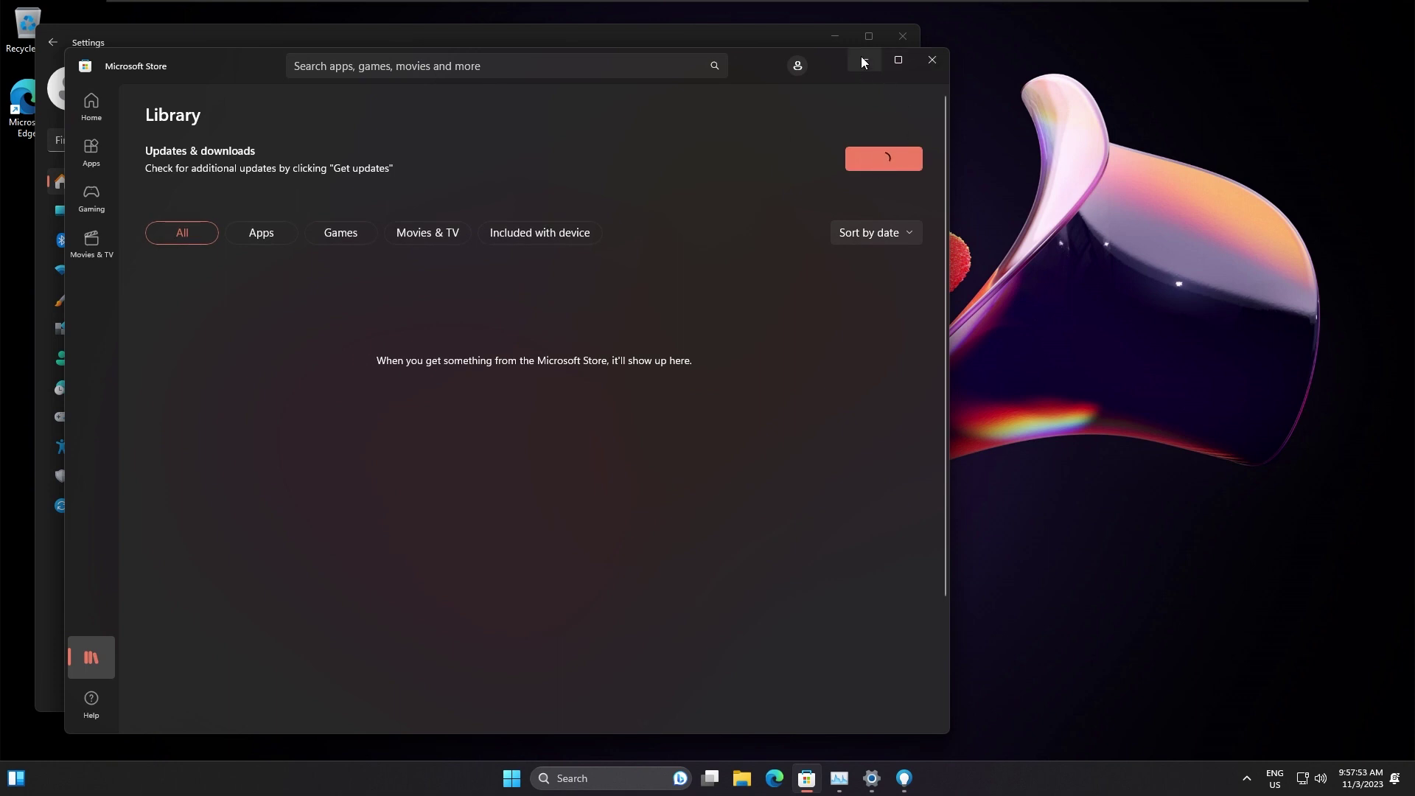
pyautogui.click(902, 39)
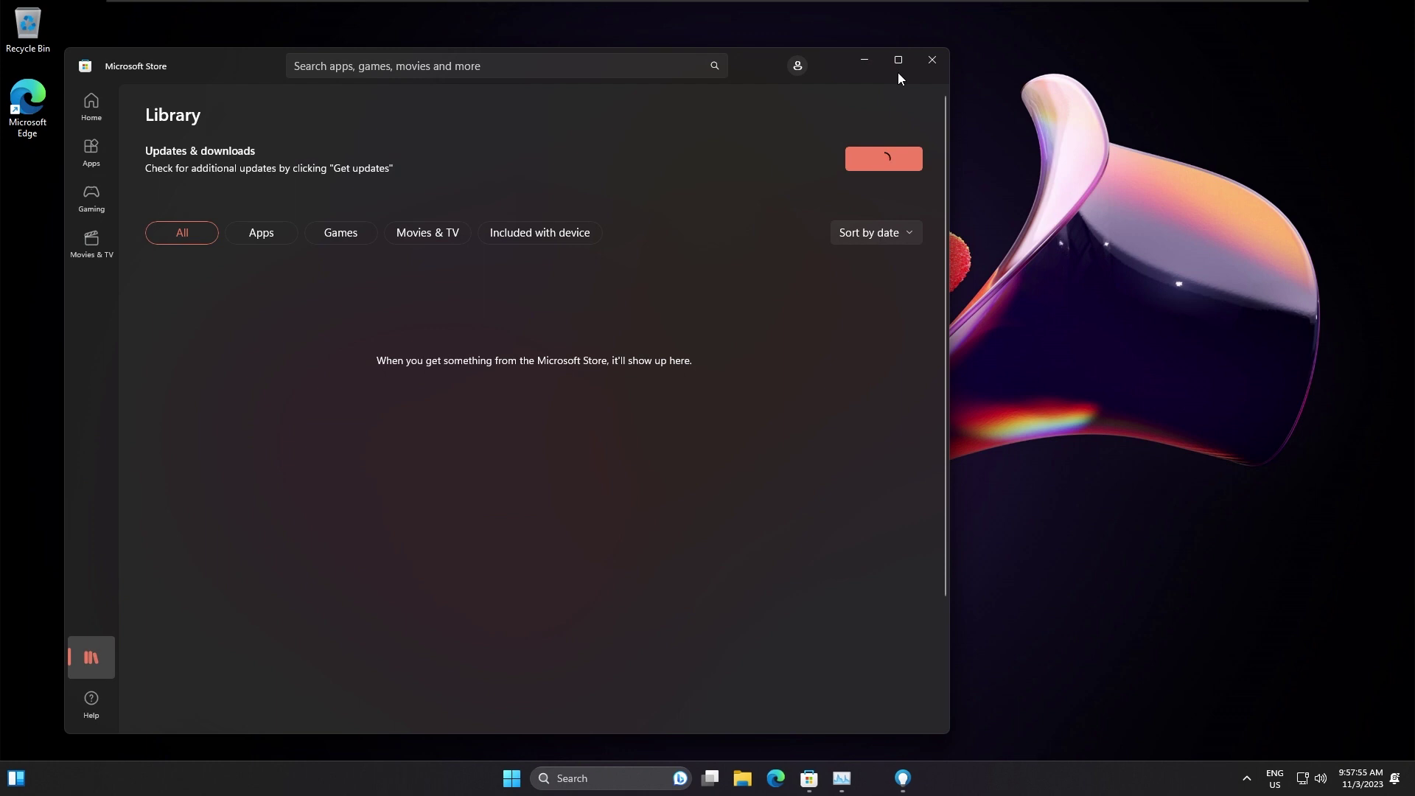
pyautogui.click(869, 65)
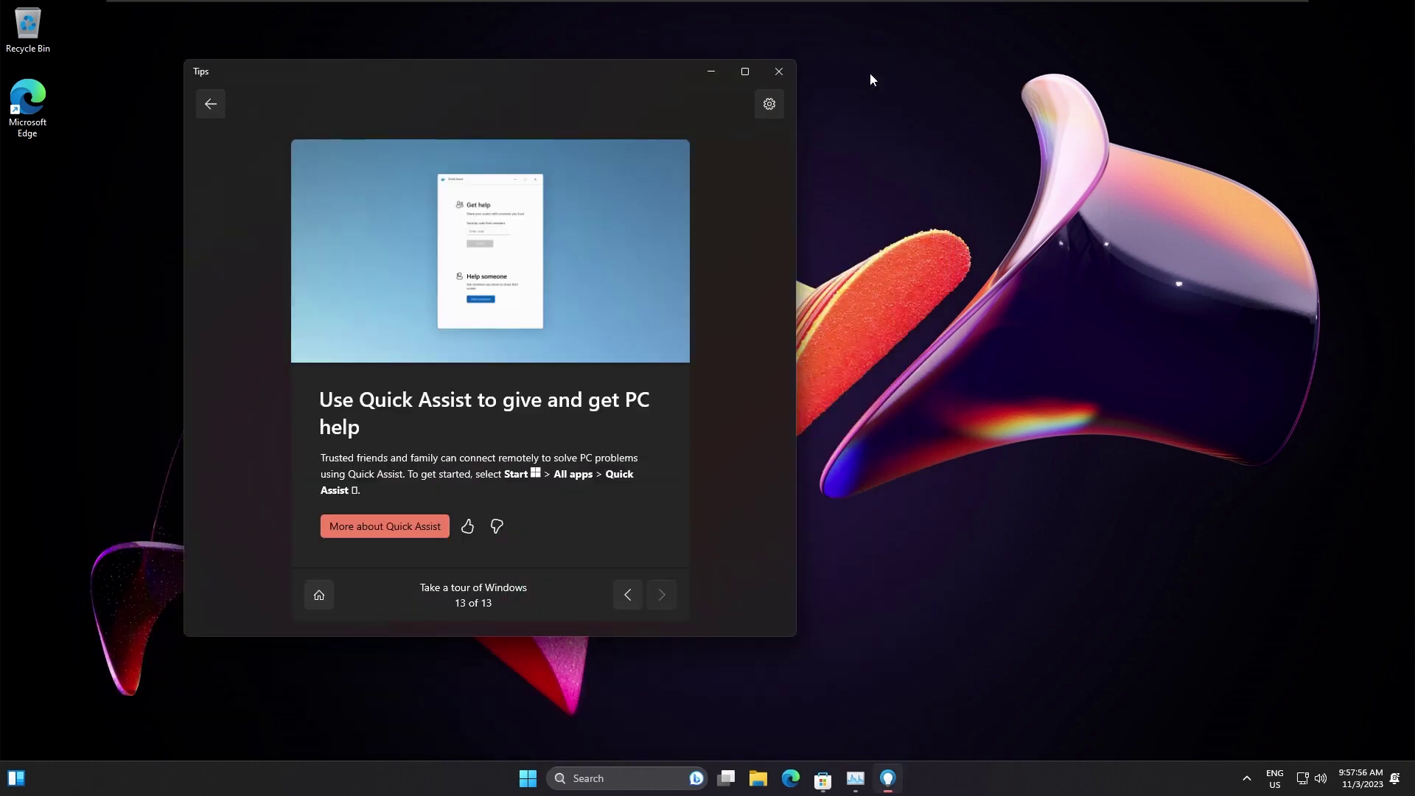
# Open the Tips app's settings page to view its mode and version information.
pyautogui.click(780, 105)
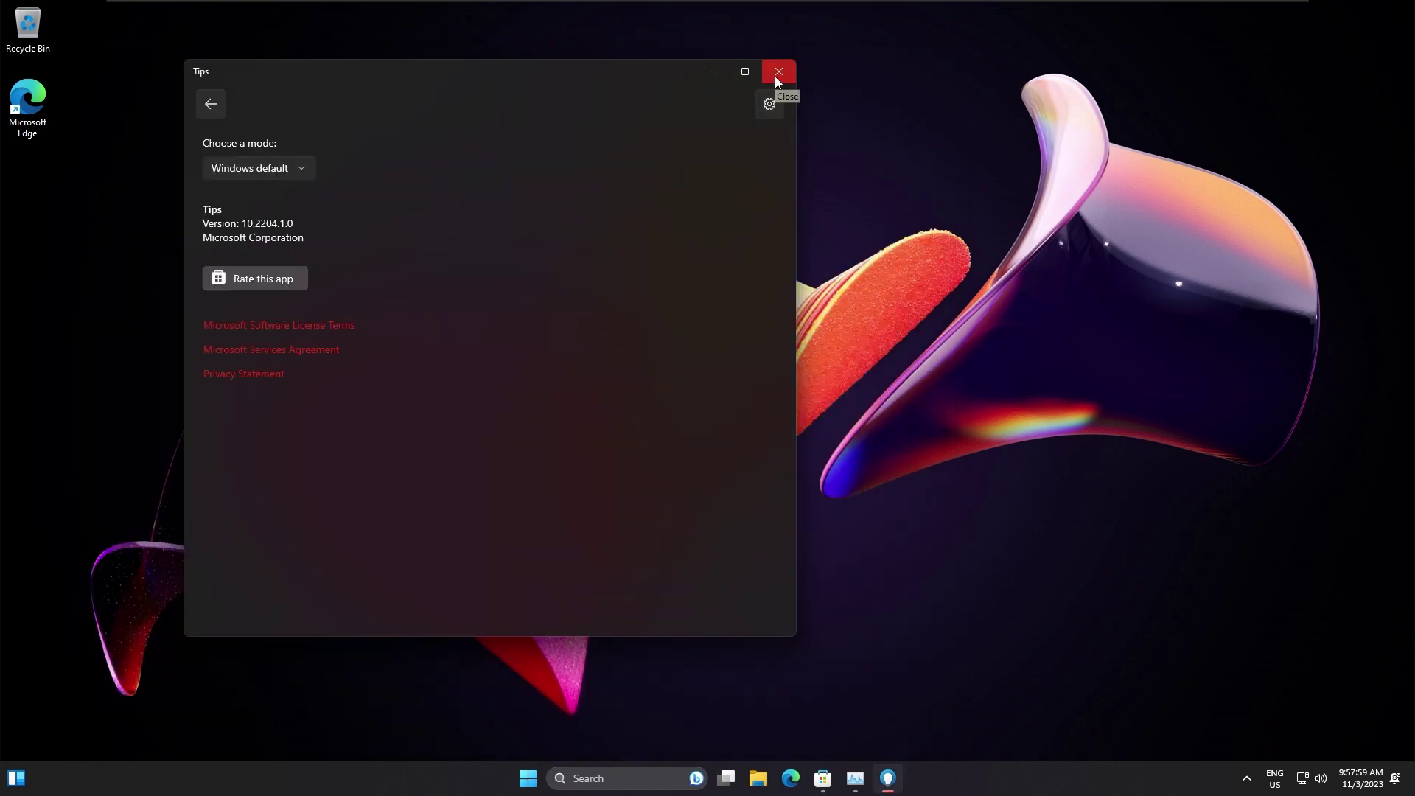
# Close the Tips app, view the Microsoft Store library and minimize the Store.
pyautogui.click(776, 78)
pyautogui.moveTo(718, 146); pyautogui.dragTo(532, 512)
pyautogui.click(839, 778)
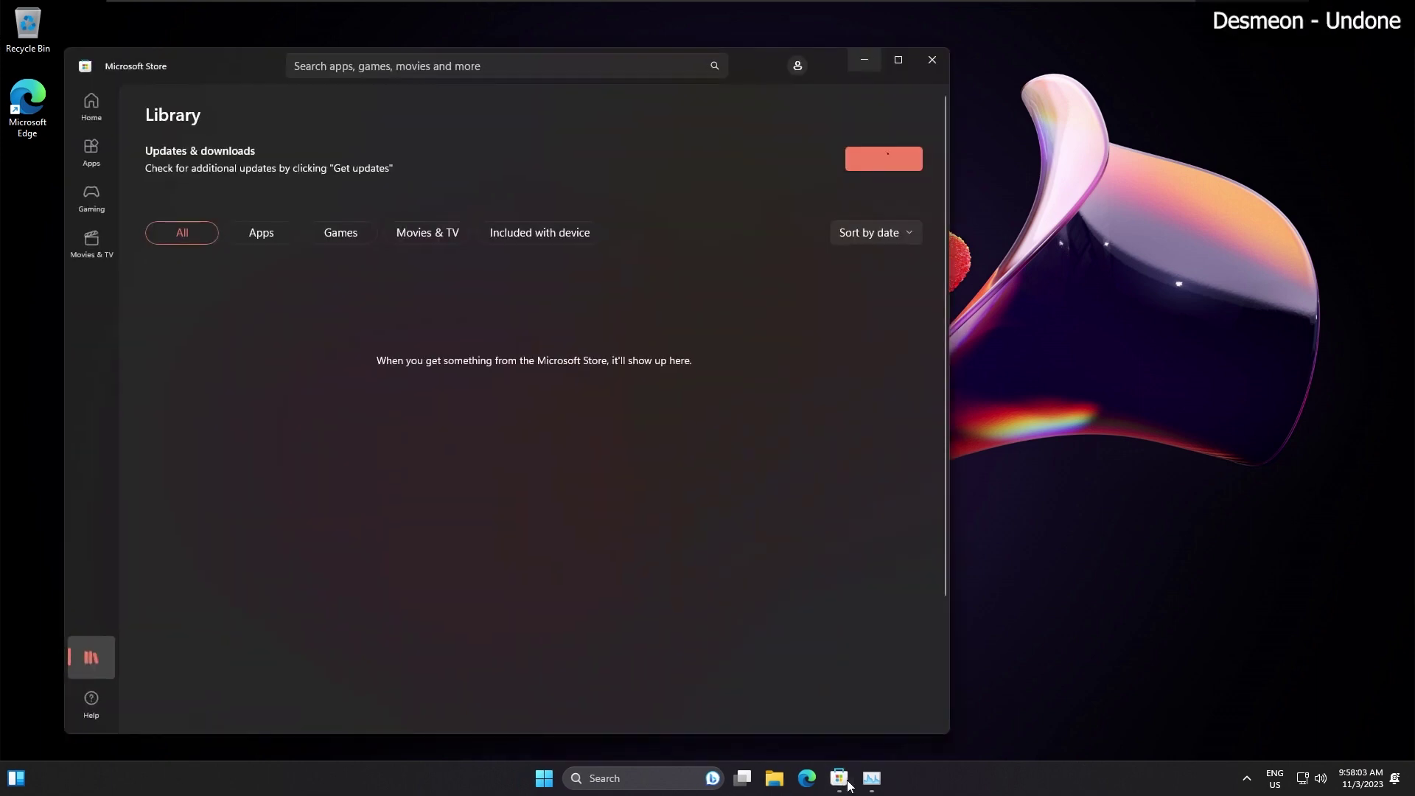
pyautogui.click(848, 785)
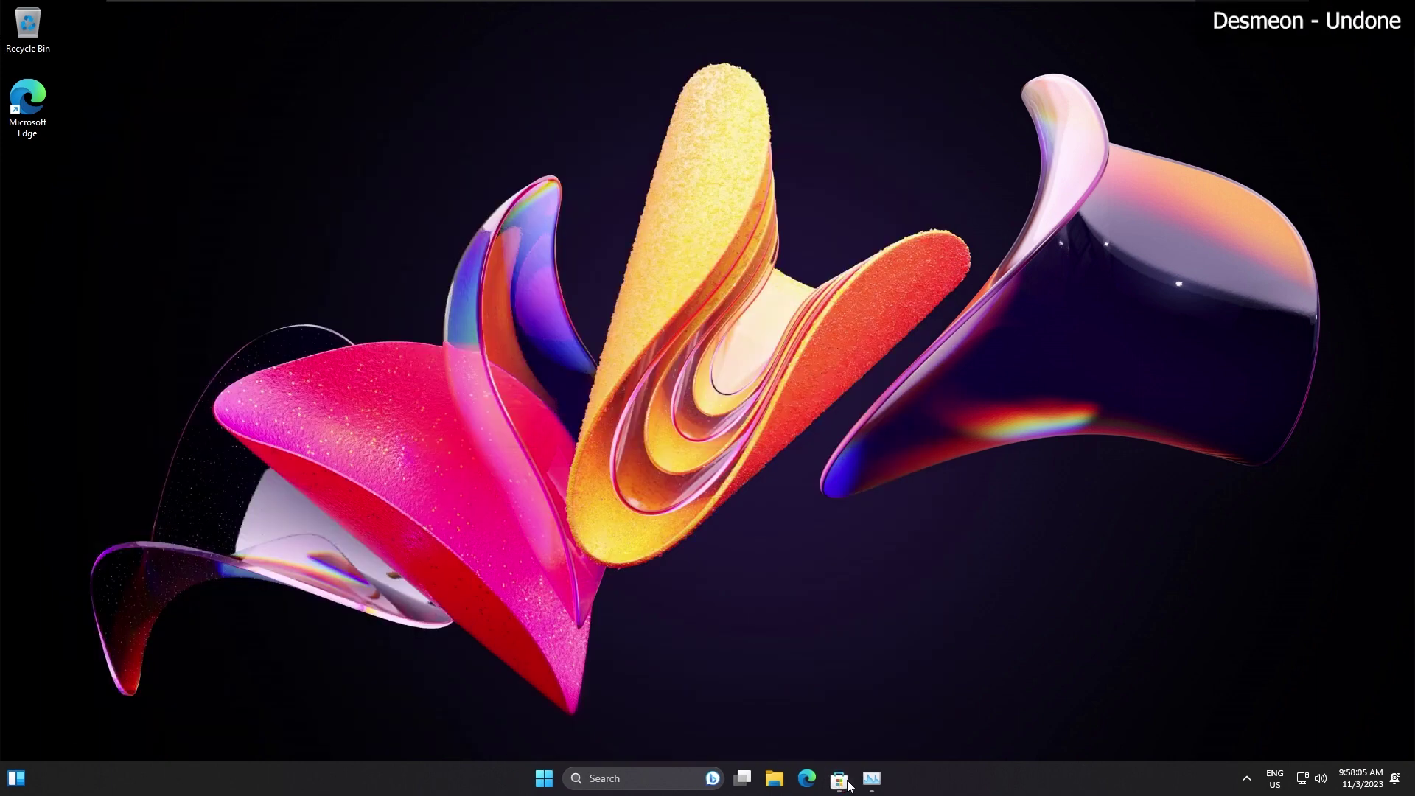
# View the Widgets board and the Microsoft Store window, and return to the desktop.
pyautogui.press('super+w')
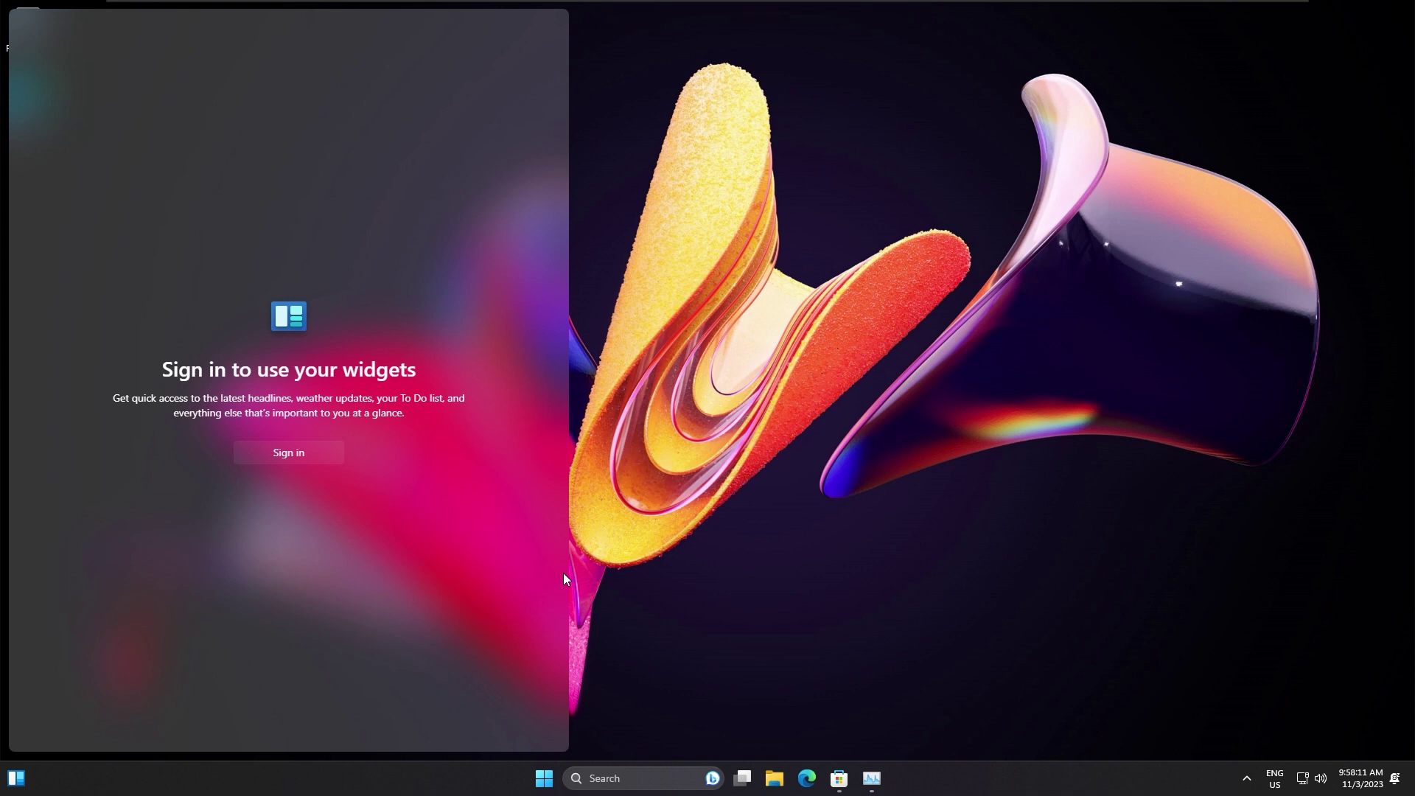
pyautogui.press('super+w')
pyautogui.hotkey('alt', 'Tab')
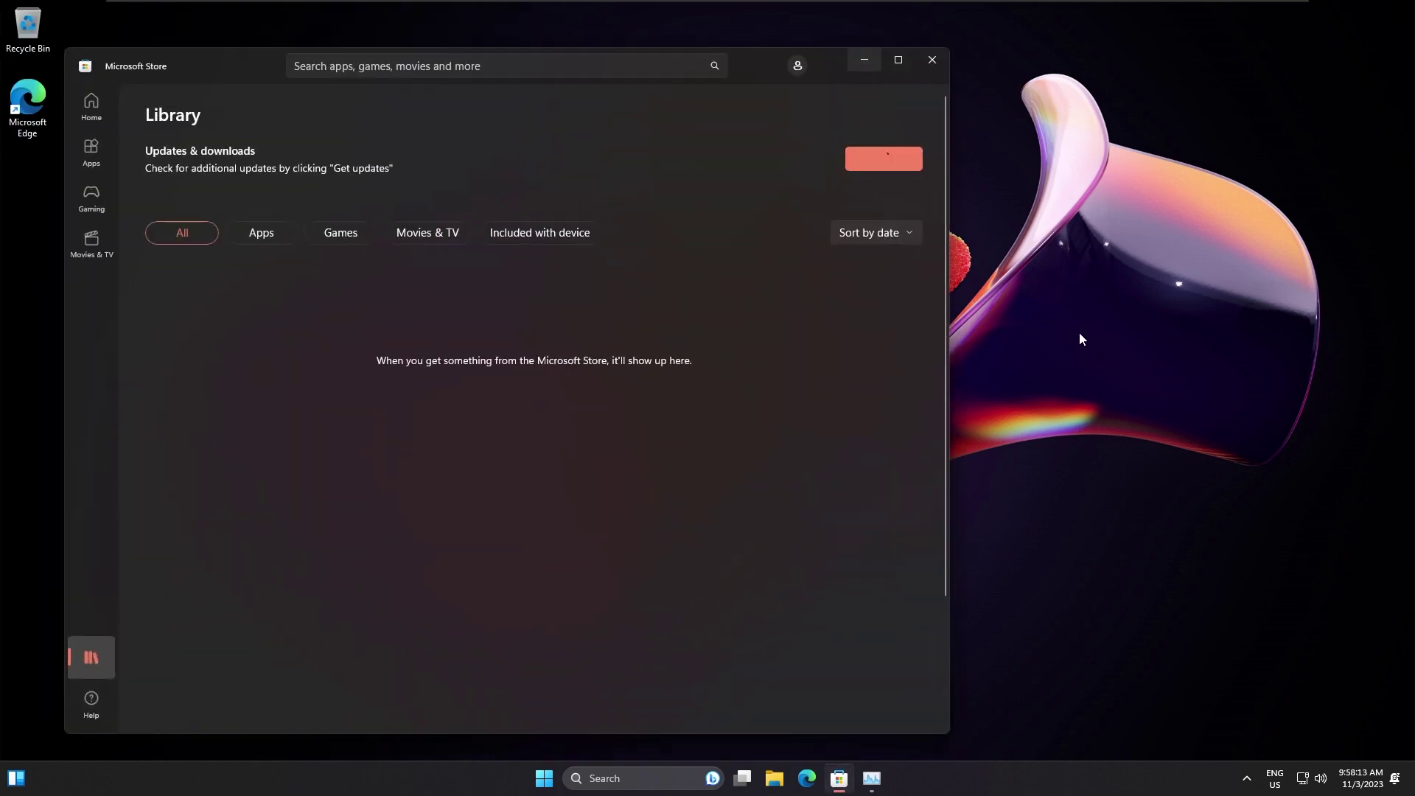
pyautogui.press('super+d')
pyautogui.press('super+d')
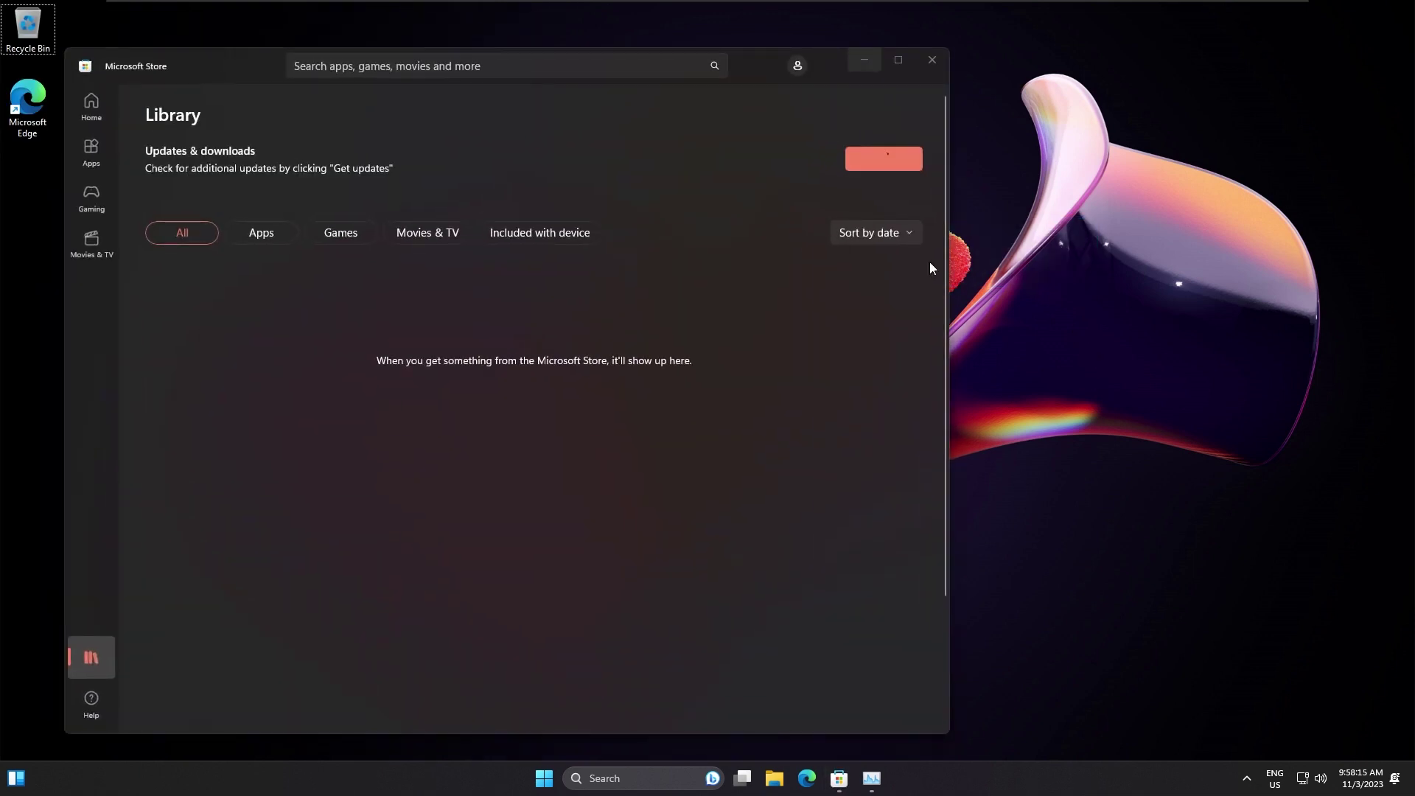
pyautogui.press('super+d')
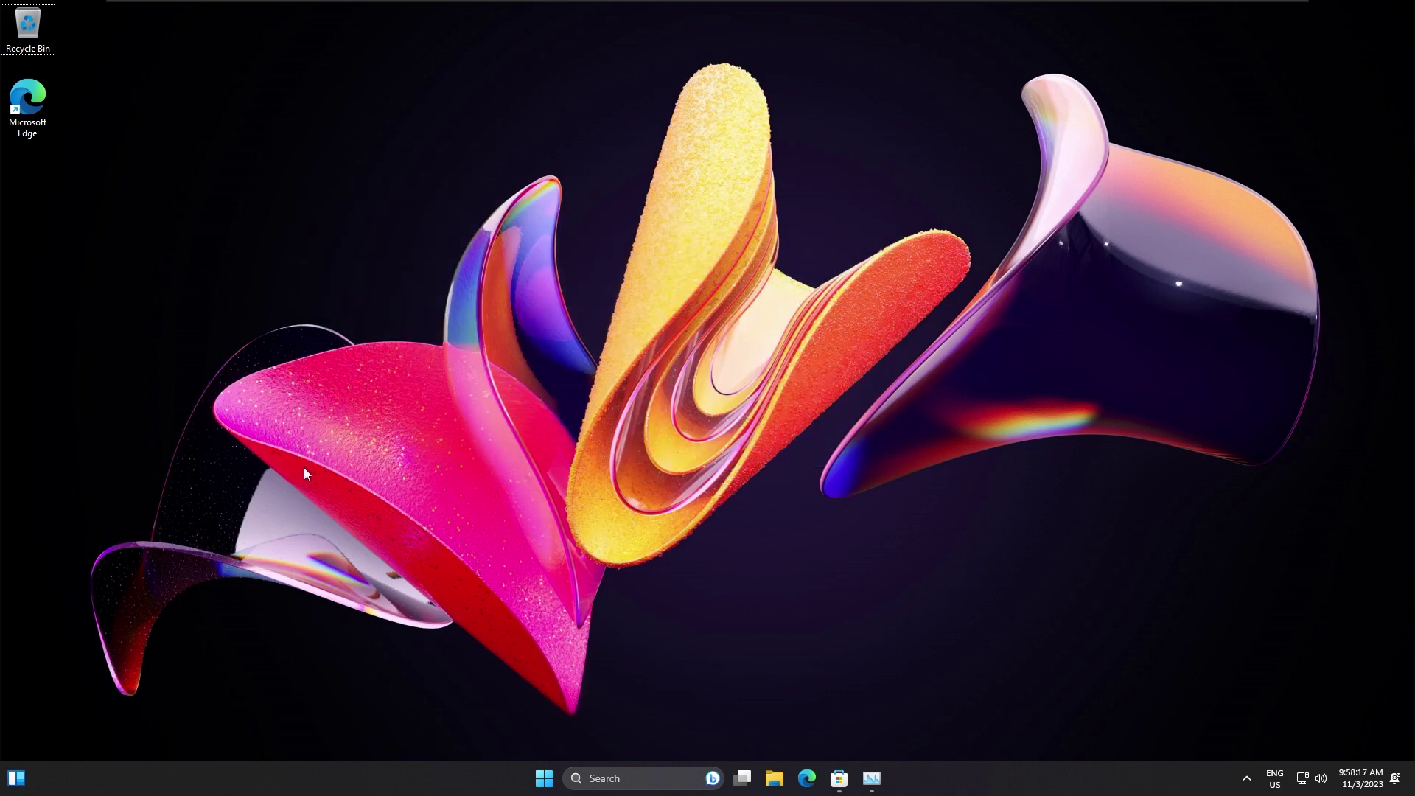
pyautogui.rightClick(414, 271)
pyautogui.press('Escape')
# Open Bing Chat in Edge, accept its cookies and write the question "what is windows 11 23h2" in the chat.
pyautogui.click(713, 779)
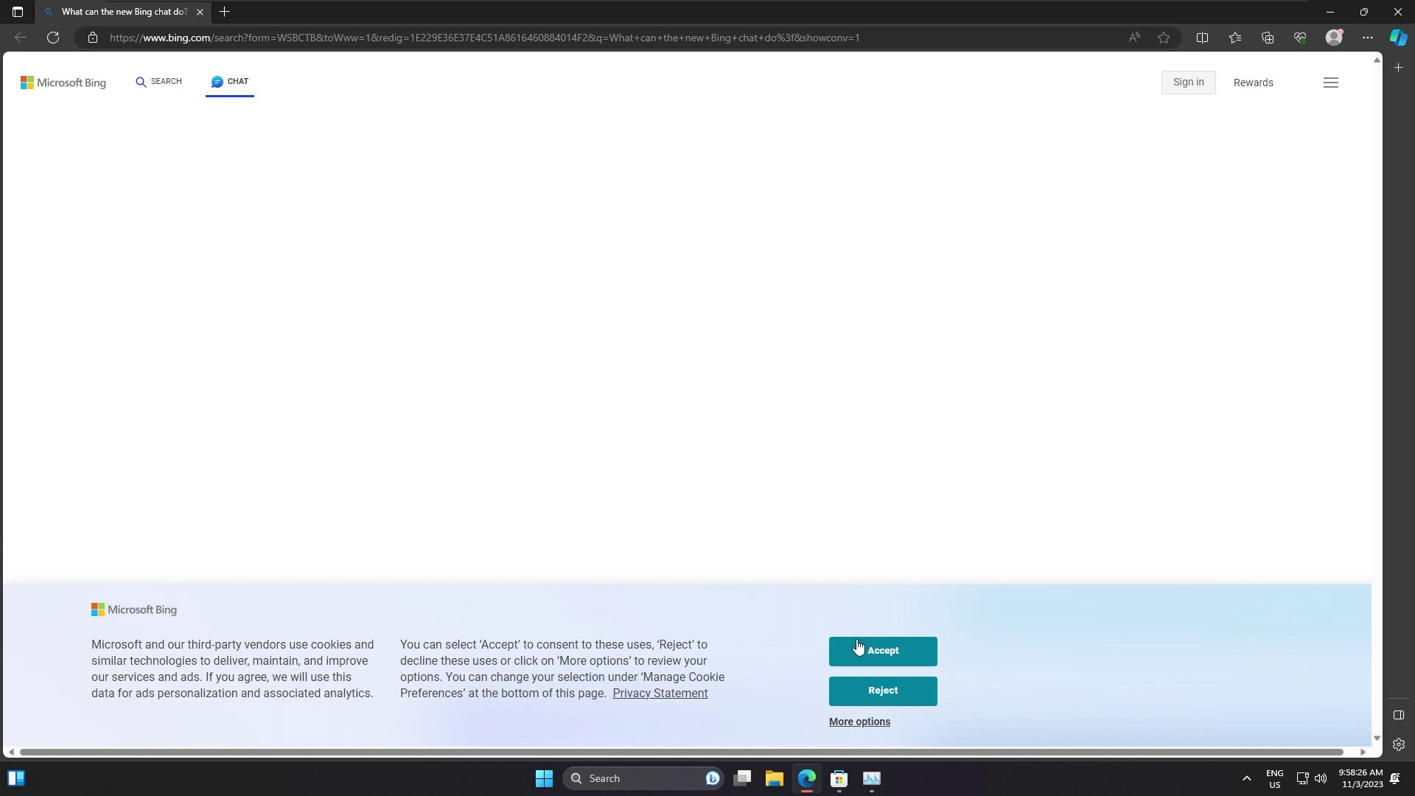
pyautogui.click(858, 649)
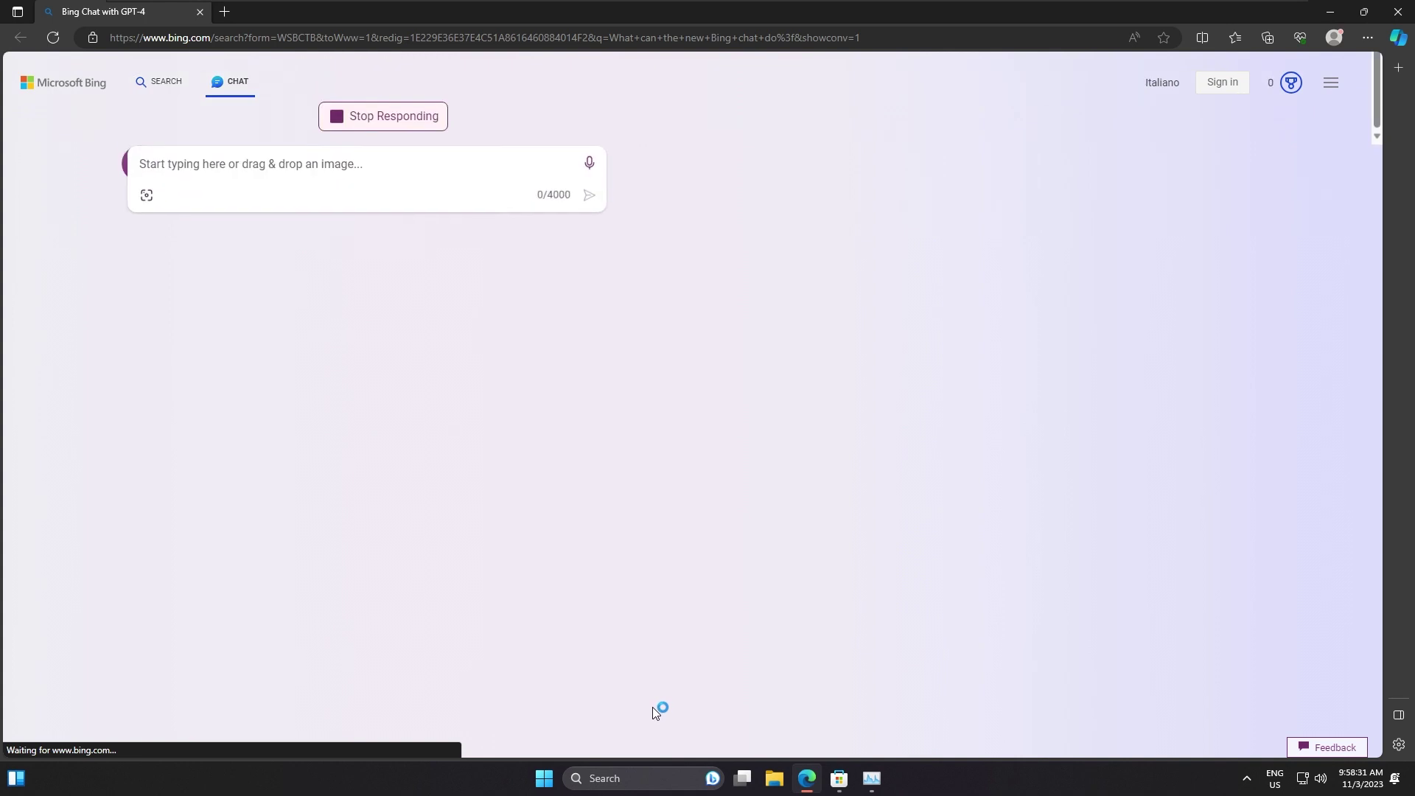
pyautogui.write('w')
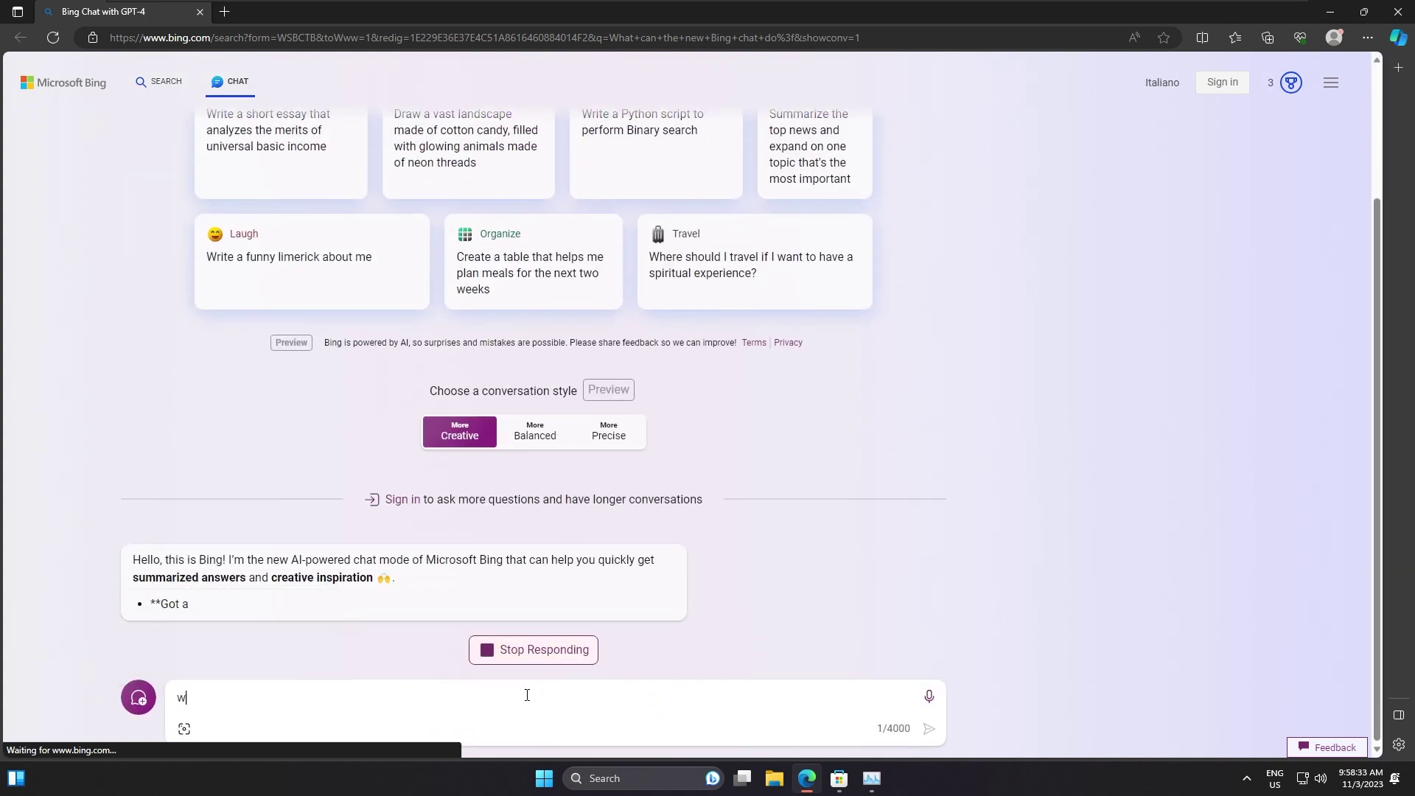
pyautogui.write('hat is windows 11 23h2')
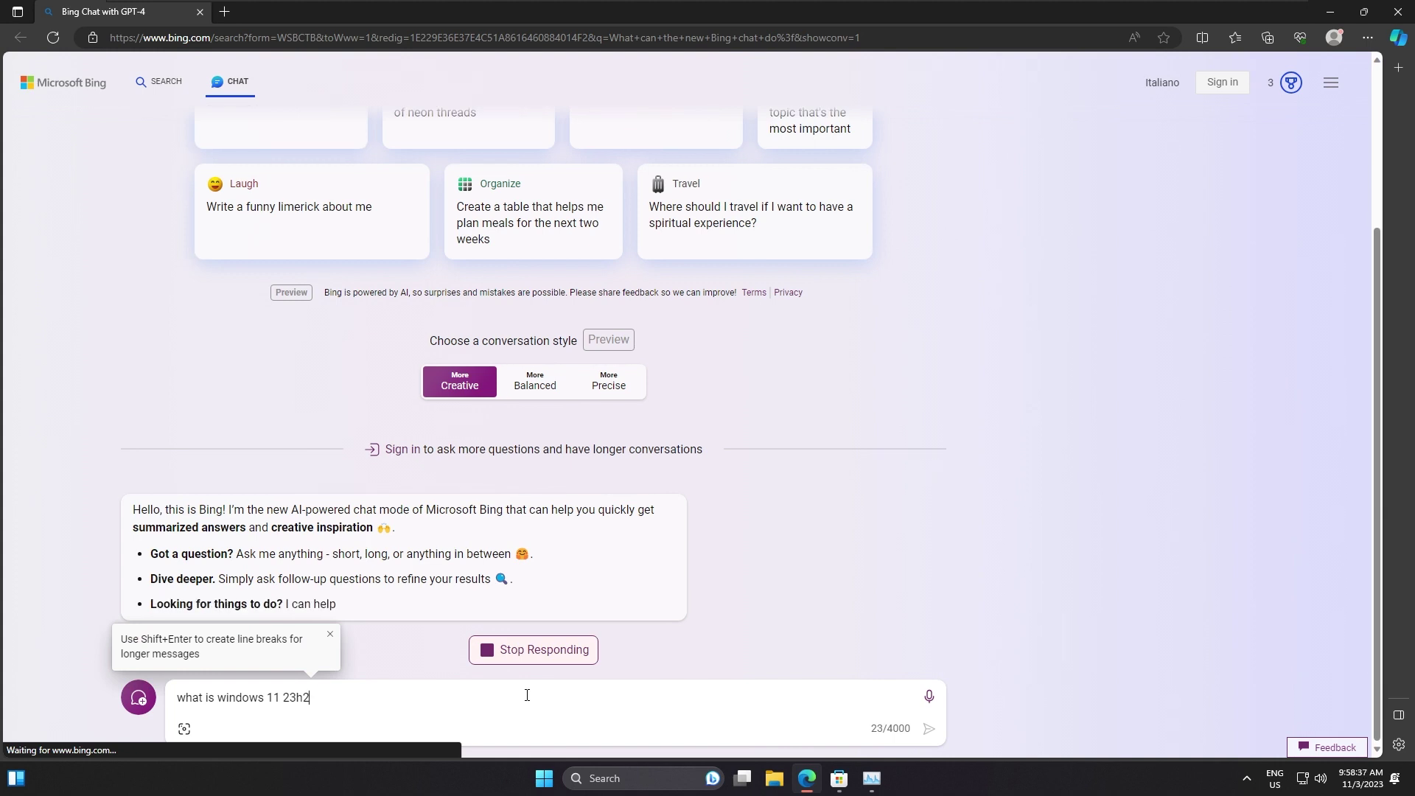
# Show the desktop and view the notification center and the sound output options in quick settings.
pyautogui.press('super+d')
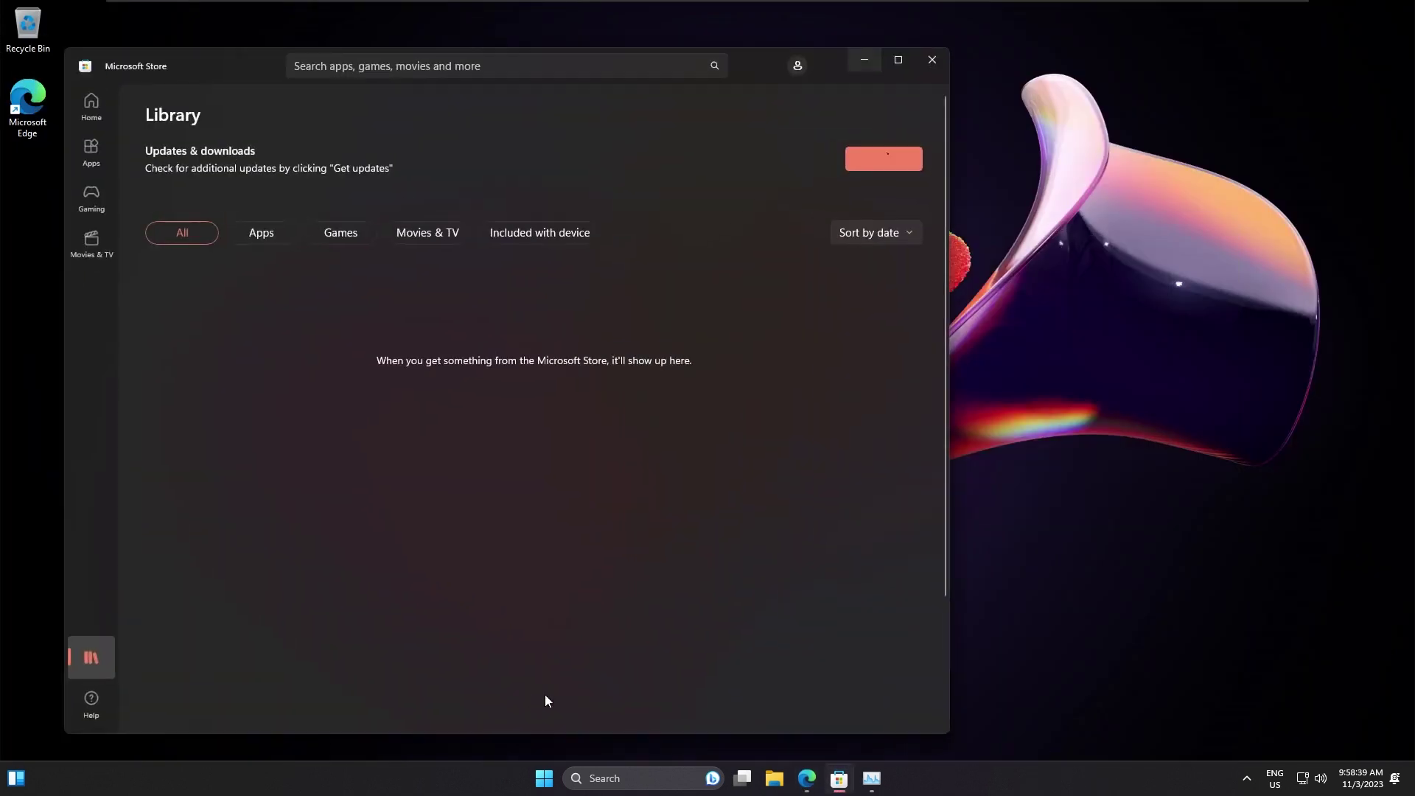
pyautogui.press('super+d')
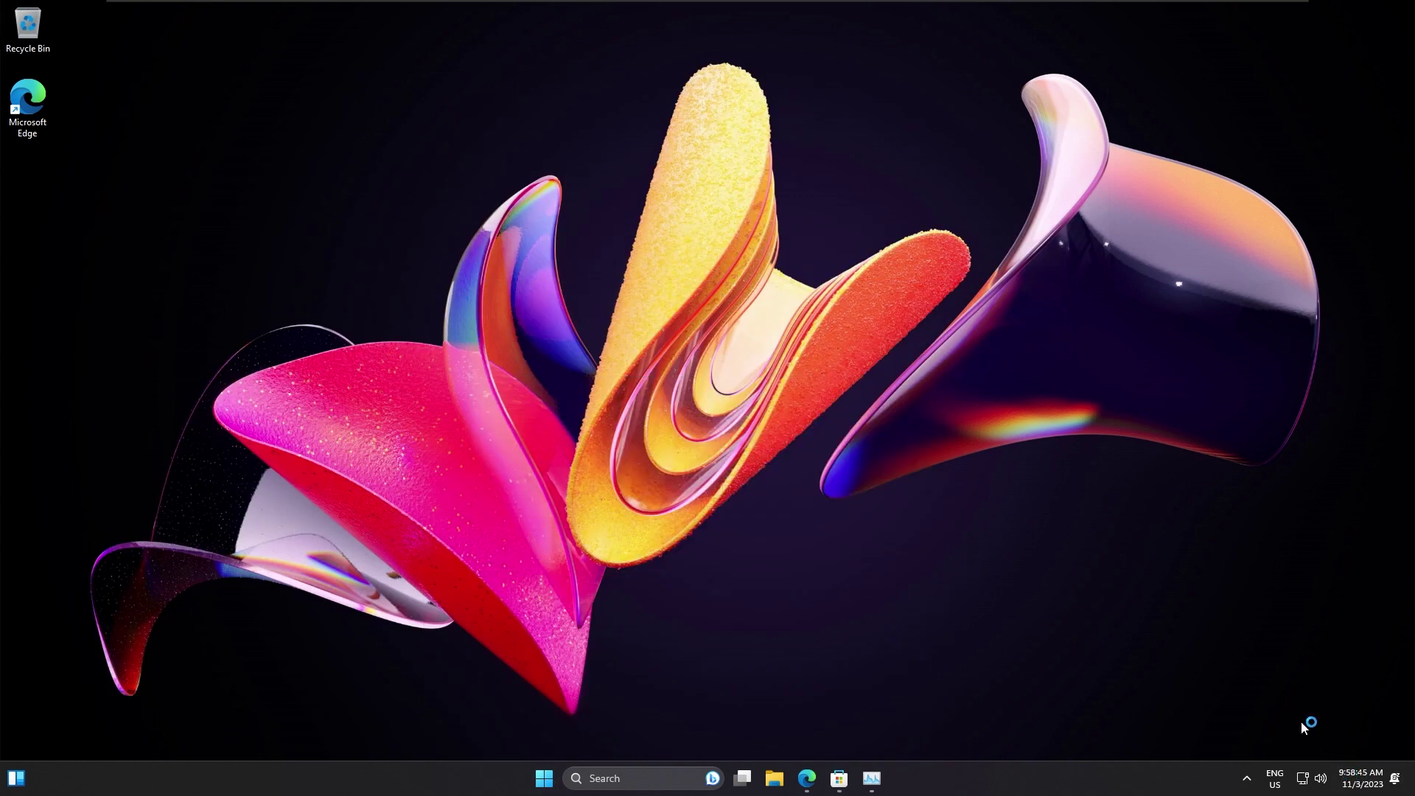
pyautogui.click(1326, 785)
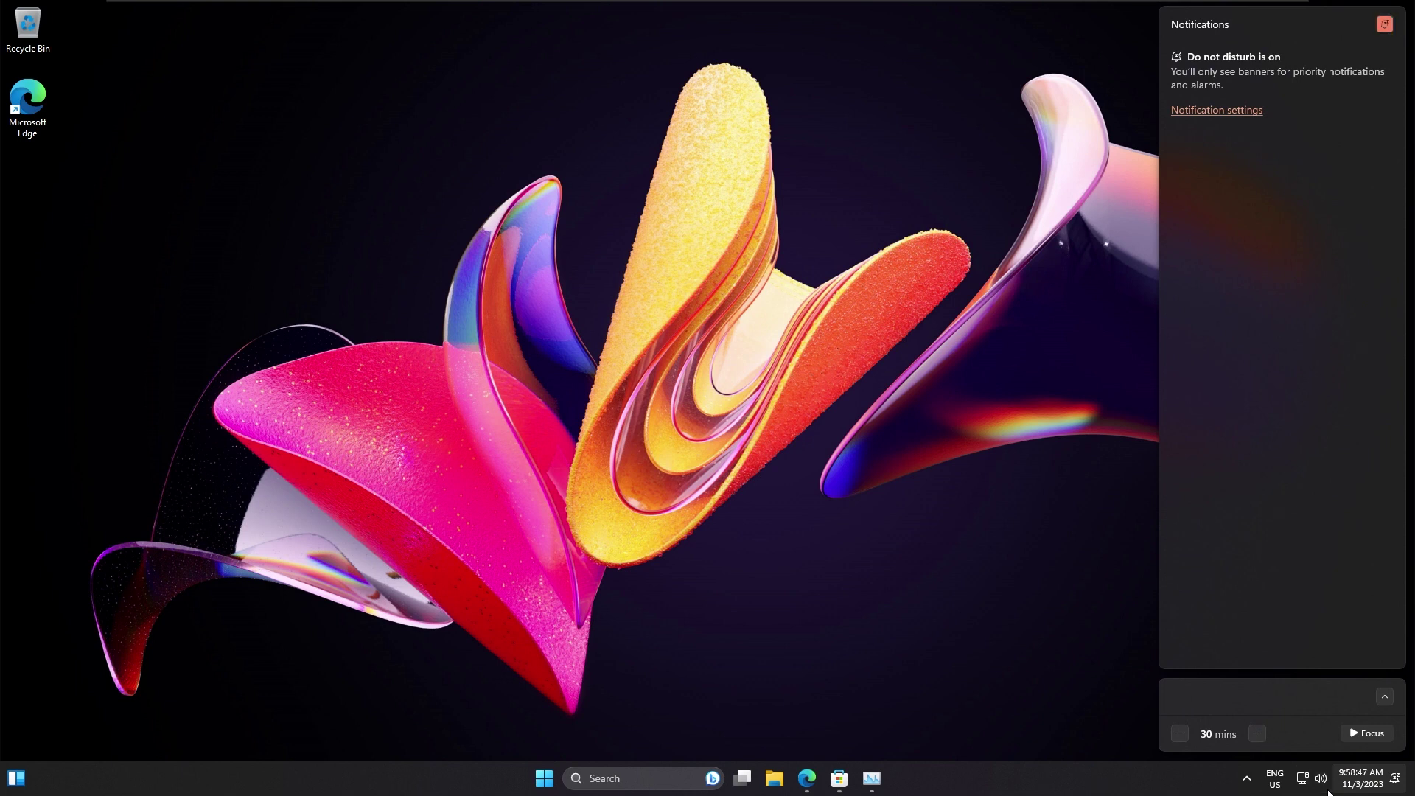
pyautogui.click(1315, 759)
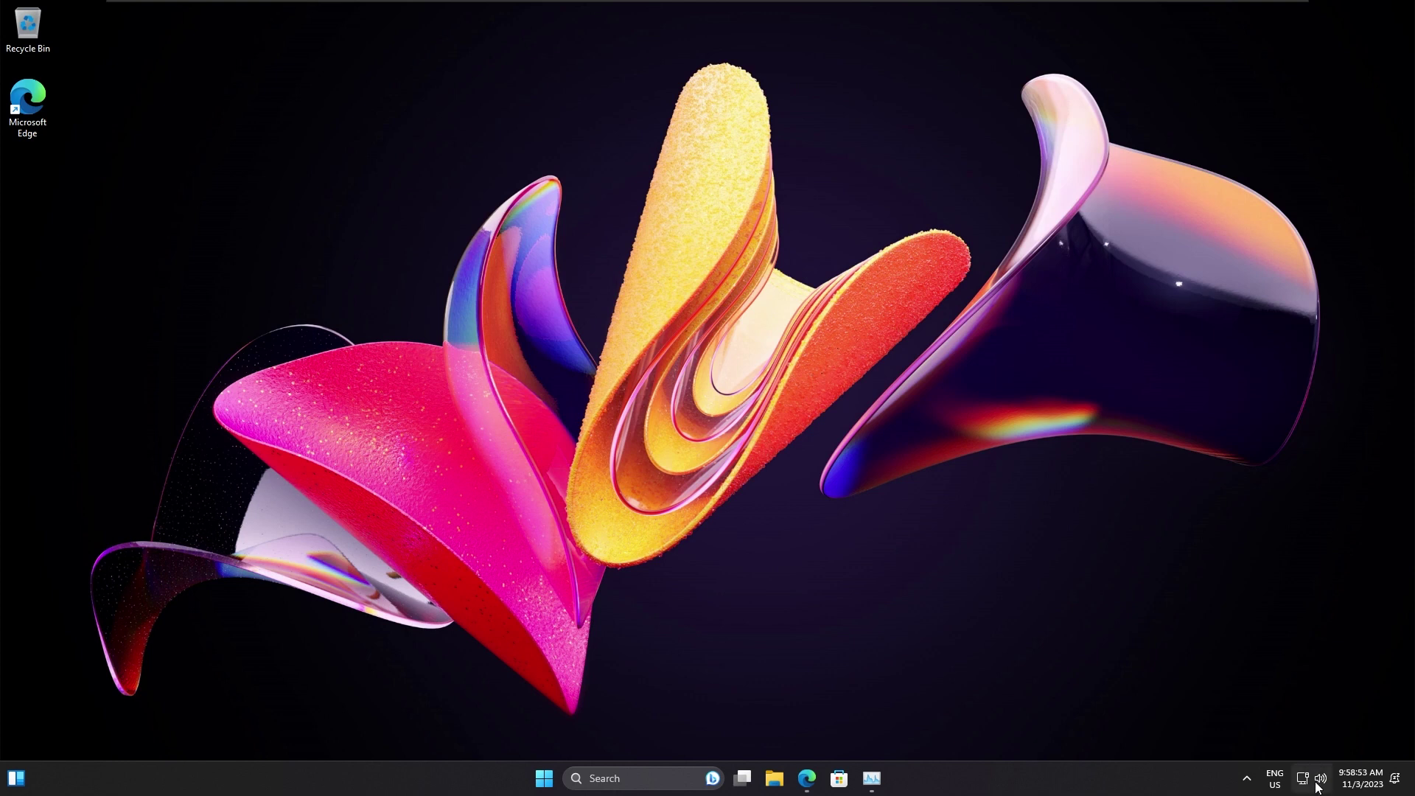
pyautogui.click(1316, 783)
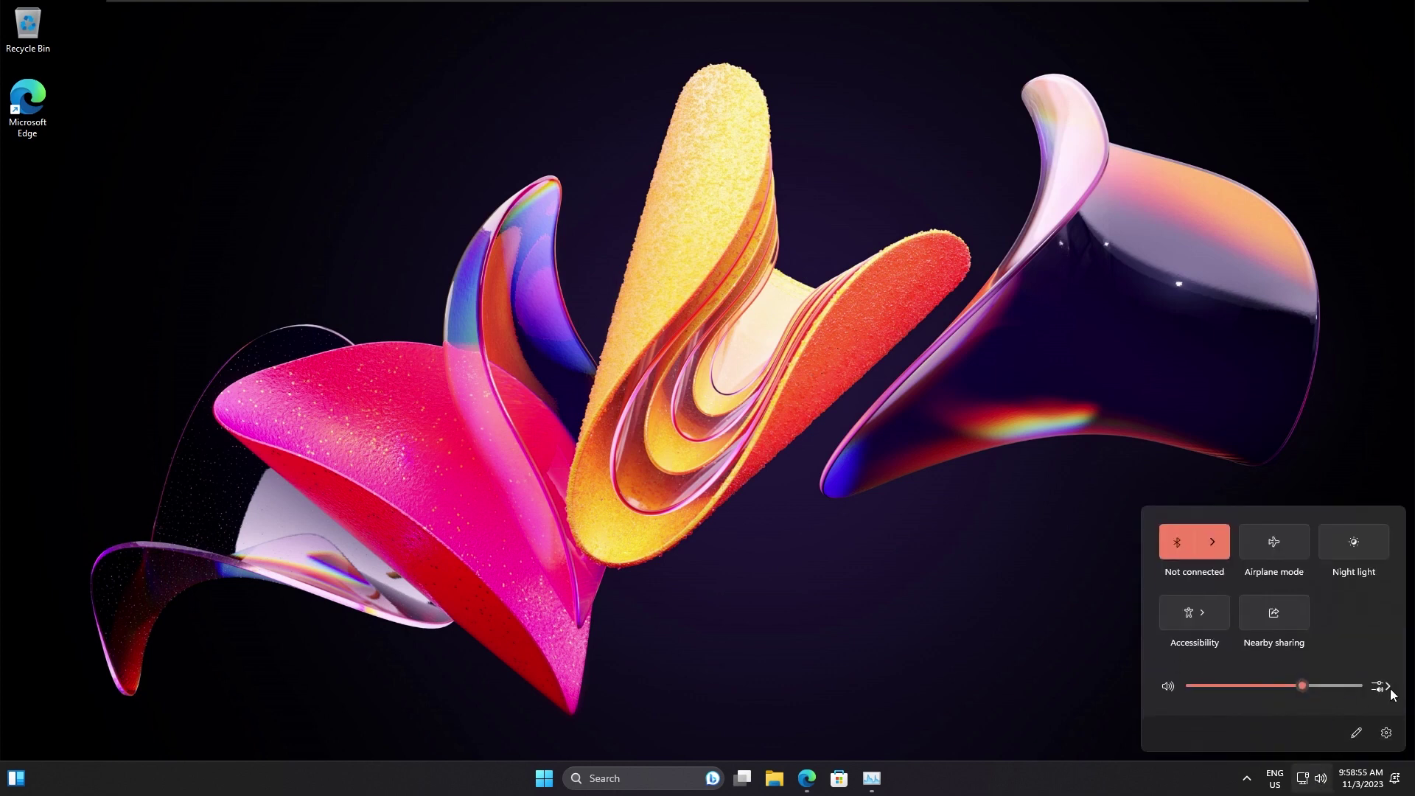
pyautogui.click(1383, 688)
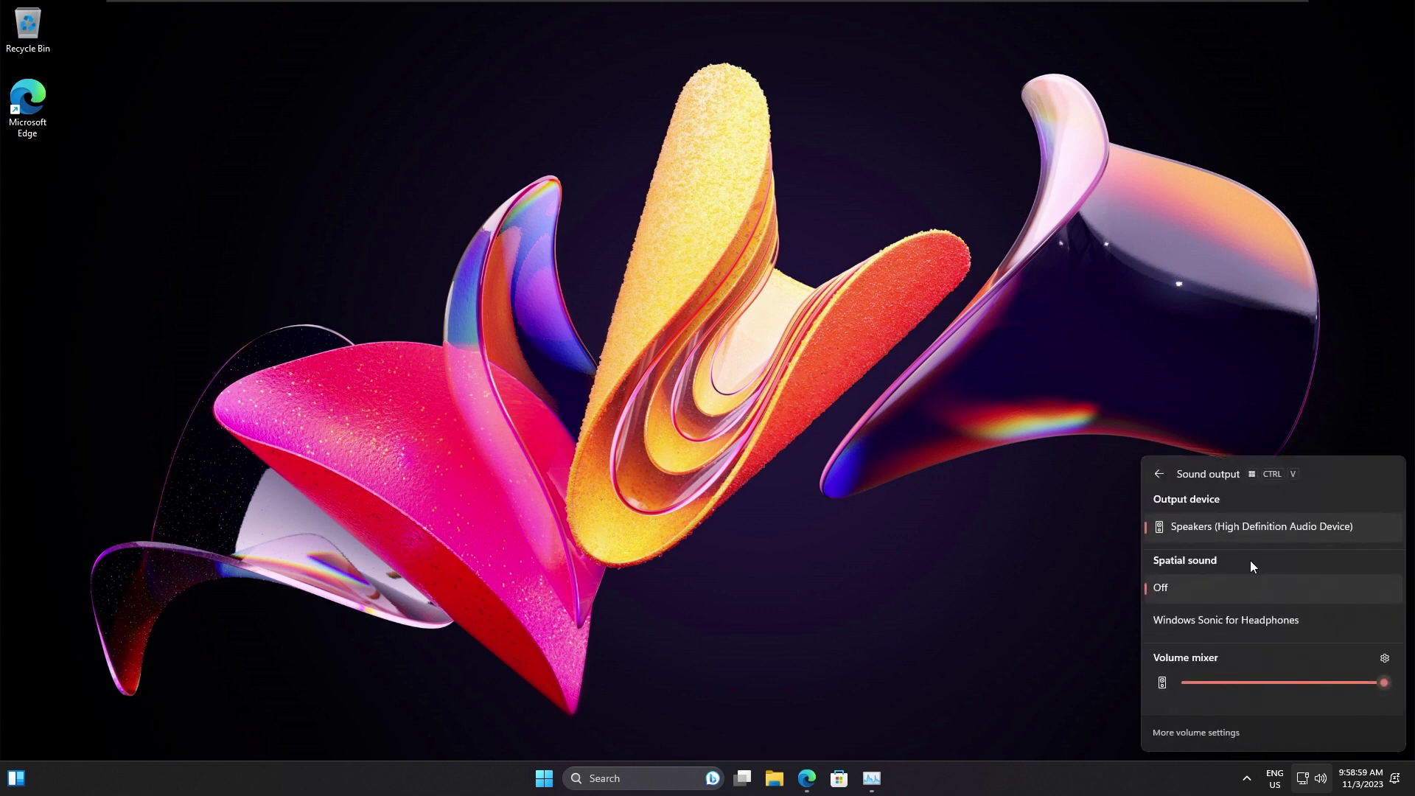
pyautogui.click(1065, 441)
# Switch between the Bing Chat window and Task Manager's process list, and return to the desktop.
pyautogui.hotkey('alt', 'Tab')
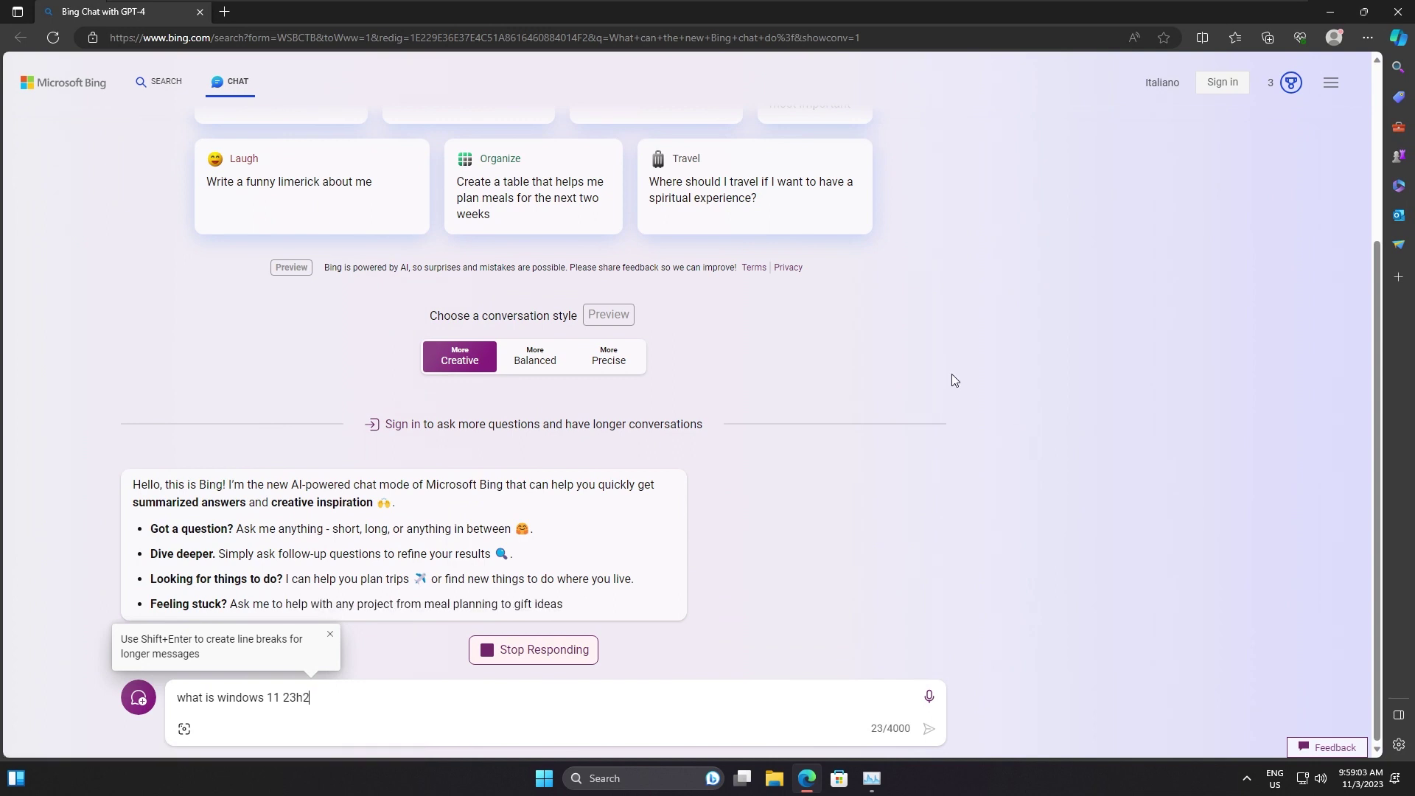
pyautogui.hotkey('ctrl', 'shift', 'Escape')
pyautogui.hotkey('alt', 'Tab')
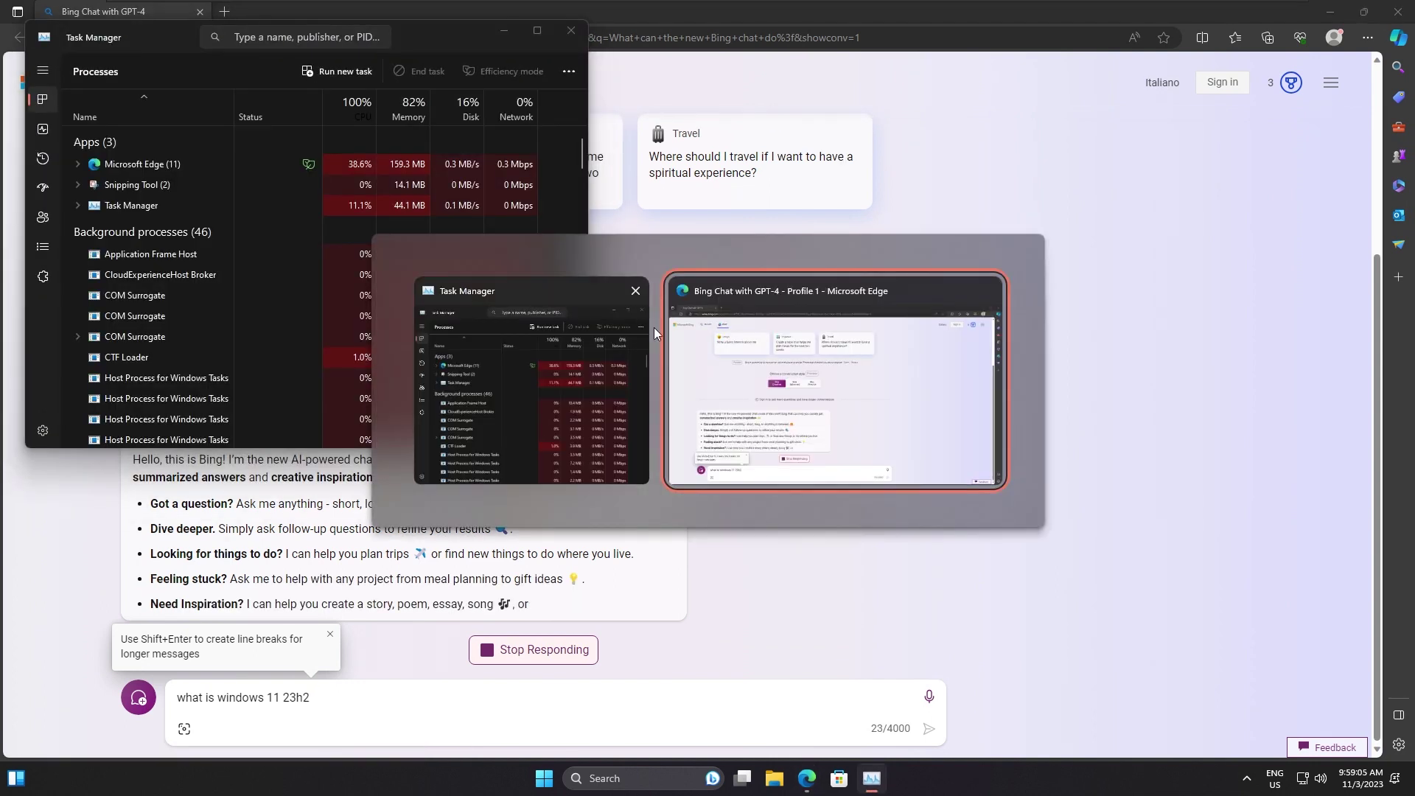
pyautogui.press('super+d')
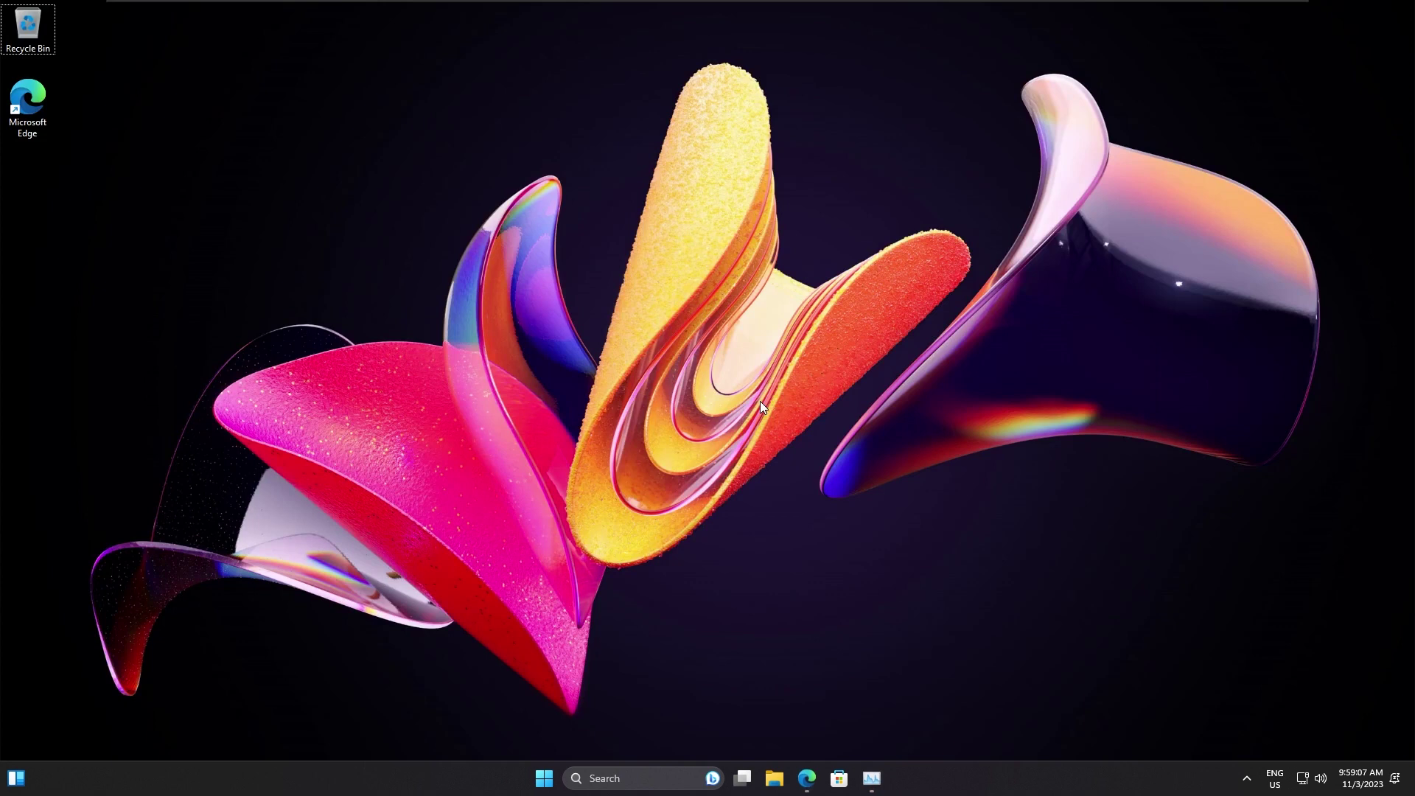
# Open the Microsoft Store, add a second virtual desktop in Task View and return to Desktop 1.
pyautogui.moveTo(870, 405); pyautogui.dragTo(790, 438)
pyautogui.click(843, 776)
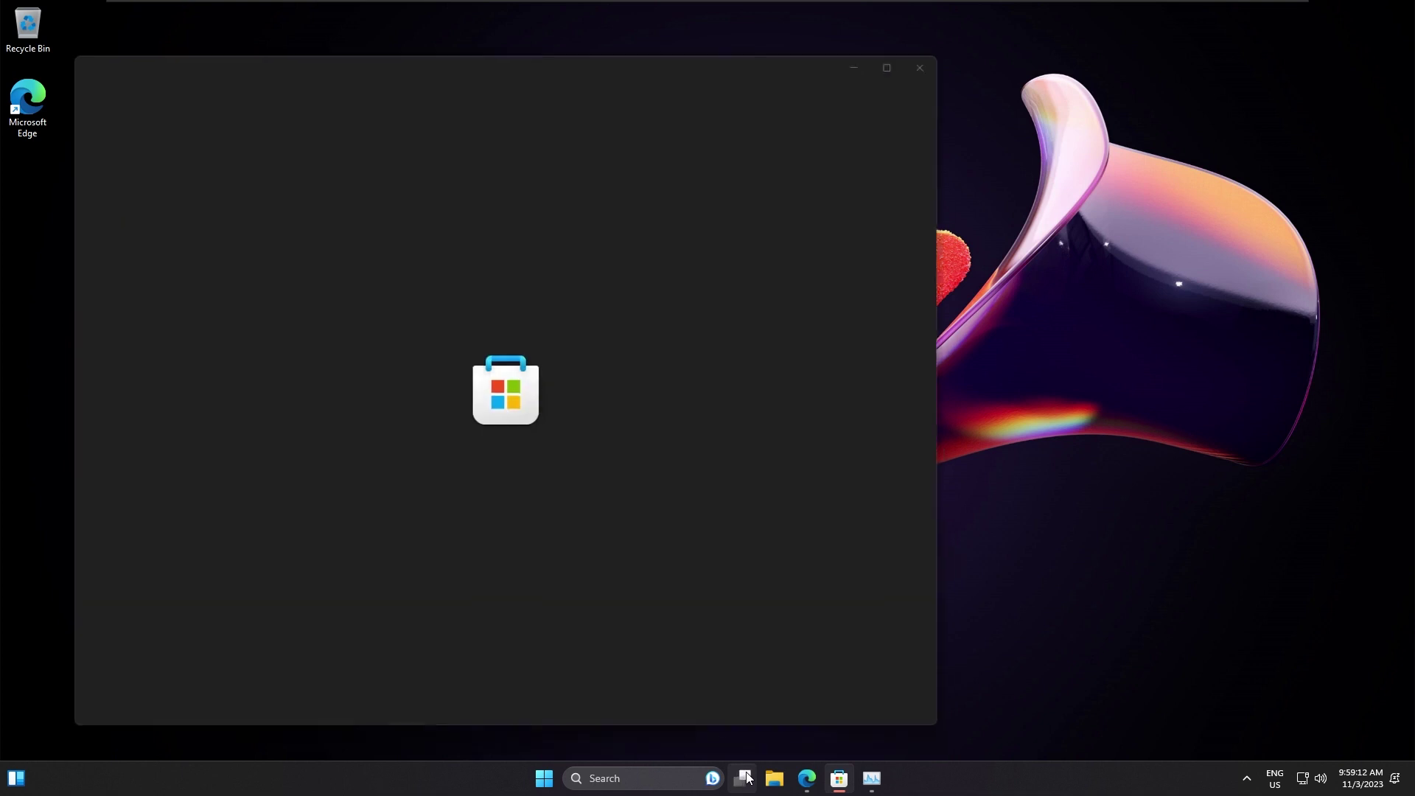
pyautogui.click(744, 778)
pyautogui.click(747, 777)
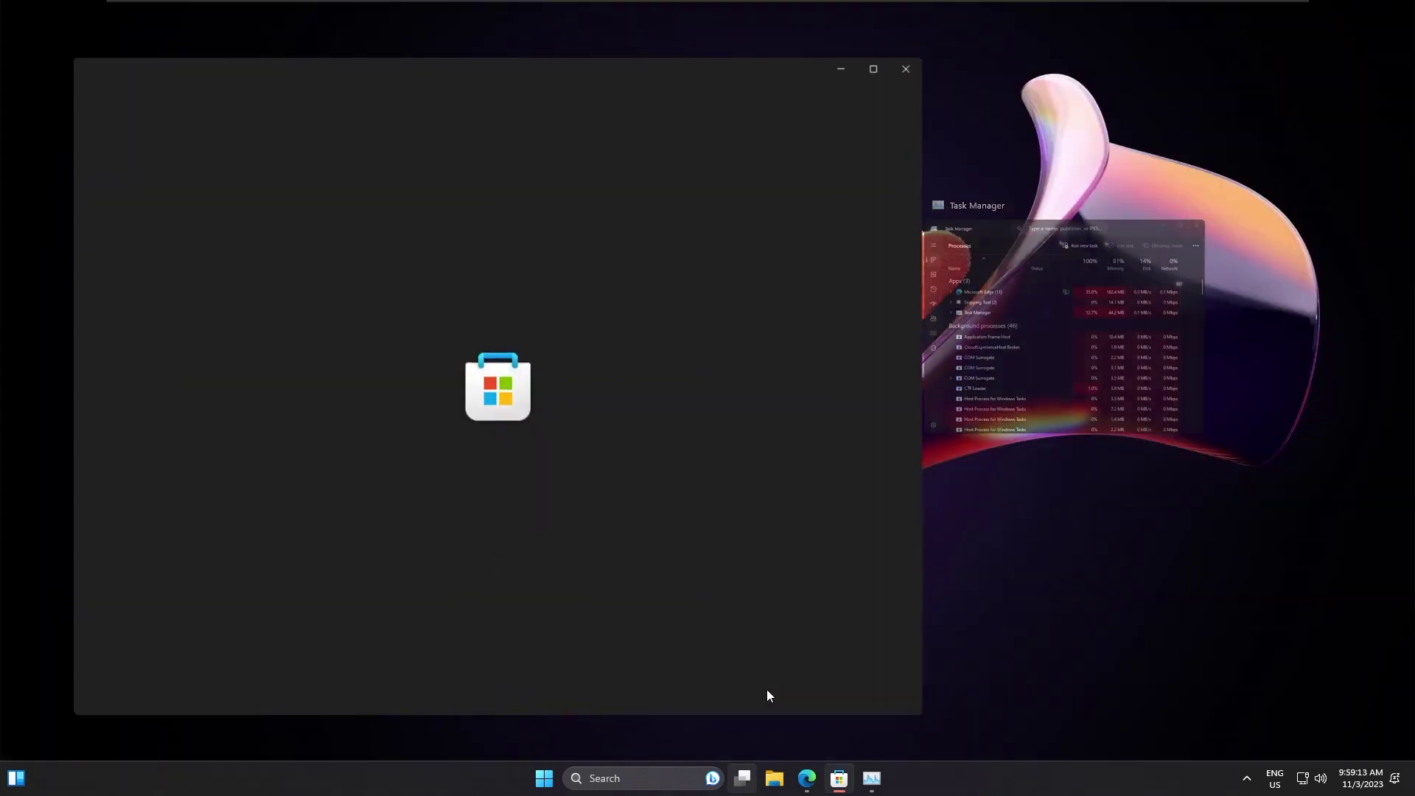
pyautogui.press('super+Tab')
pyautogui.click(781, 688)
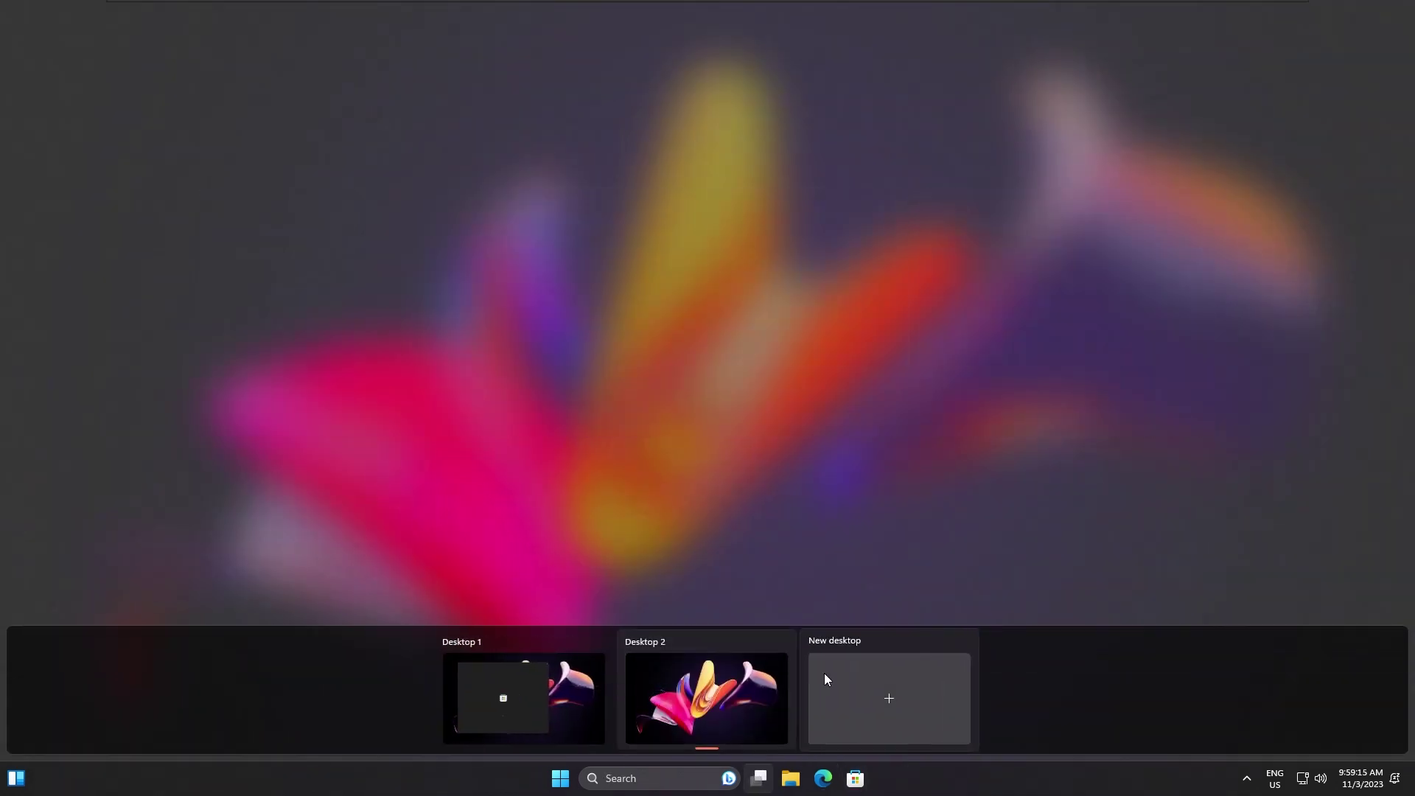
pyautogui.click(522, 669)
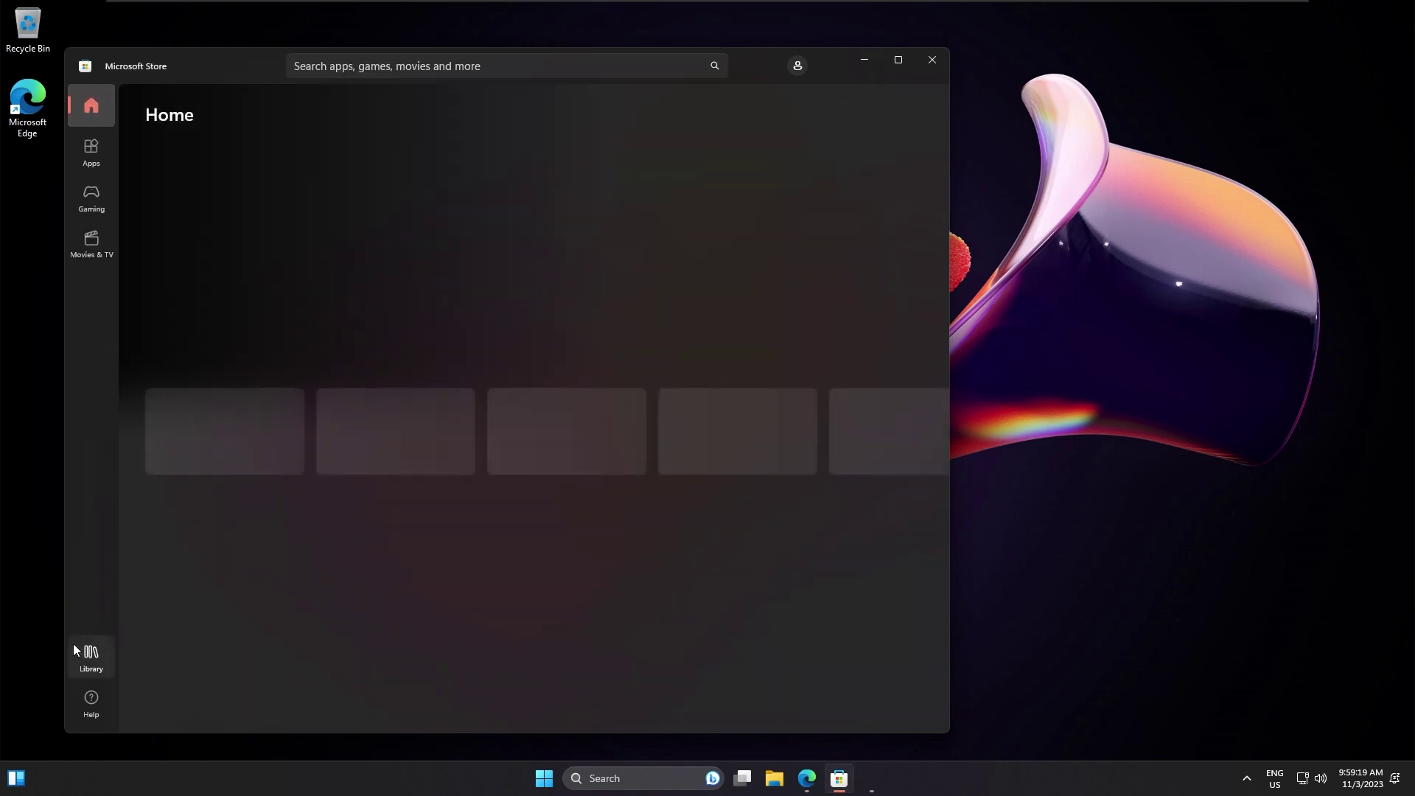
# View the library in the Microsoft Store and close the Store.
pyautogui.click(82, 652)
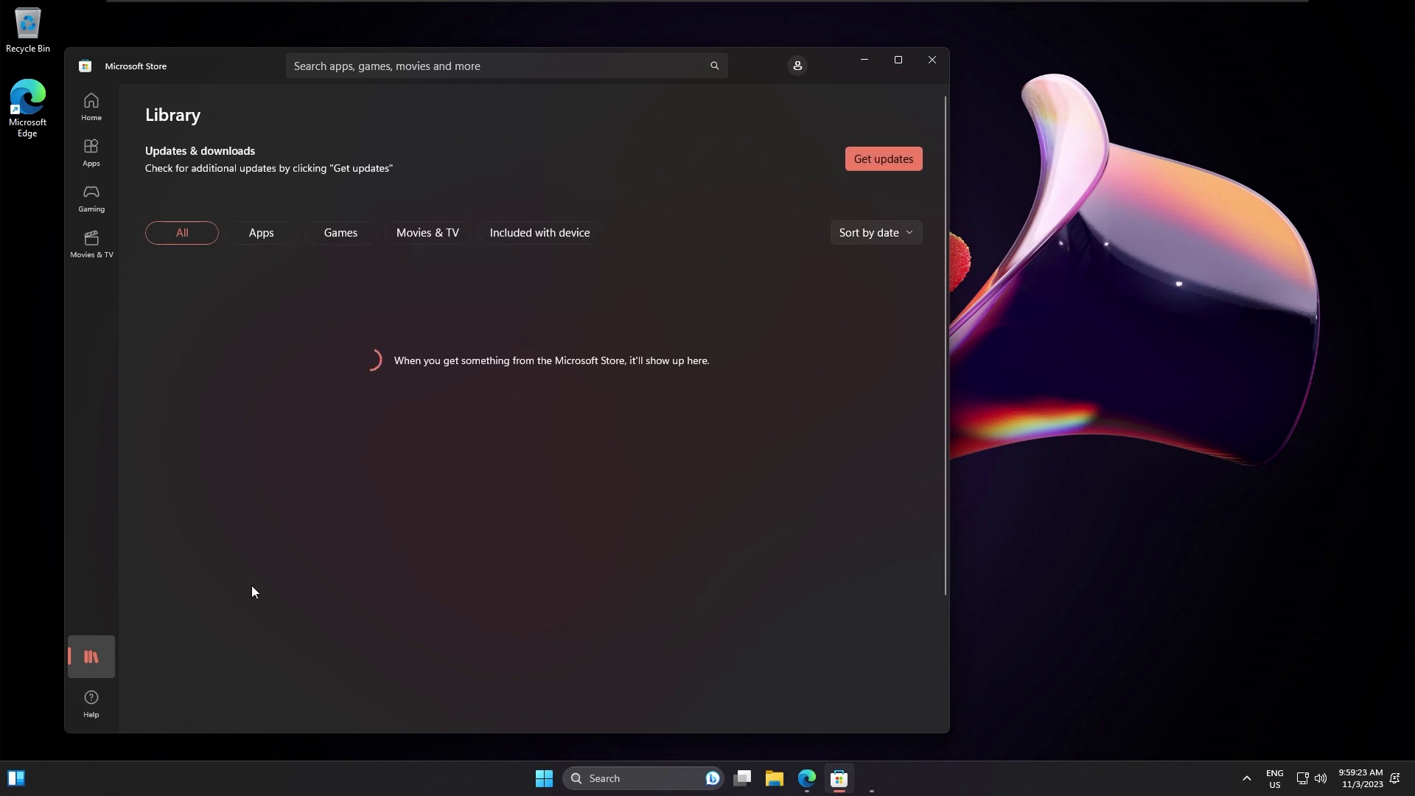
pyautogui.click(932, 60)
pyautogui.moveTo(999, 85); pyautogui.dragTo(379, 185)
# Launch the Office app from the pinned apps in Start.
pyautogui.press('super')
pyautogui.scroll(-1, 709, 440)
pyautogui.scroll(1, 696, 412)
pyautogui.moveTo(679, 325); pyautogui.dragTo(723, 457)
pyautogui.press('Escape')
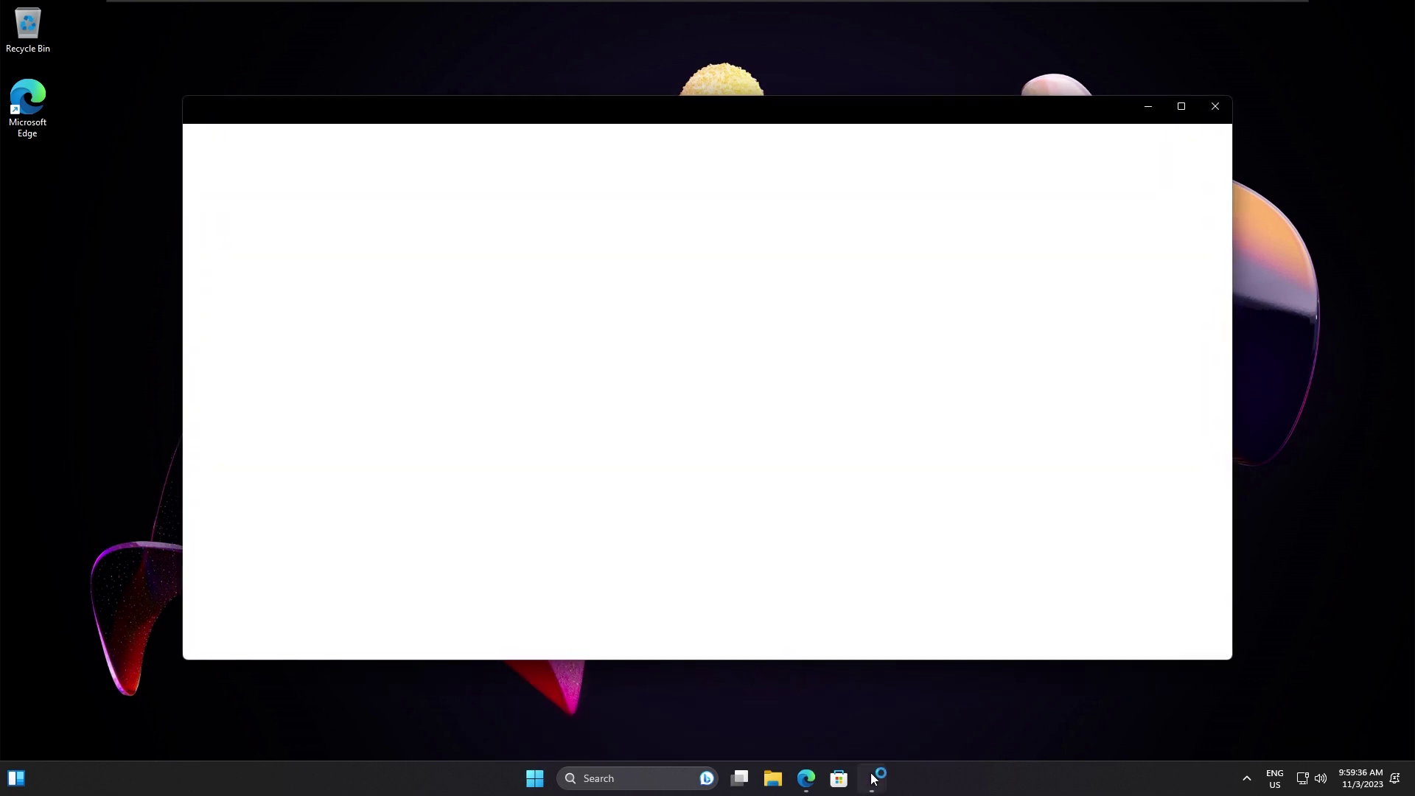
# Bring Task Manager forward to check the running processes while Office loads, and close Task Manager.
pyautogui.moveTo(873, 778)
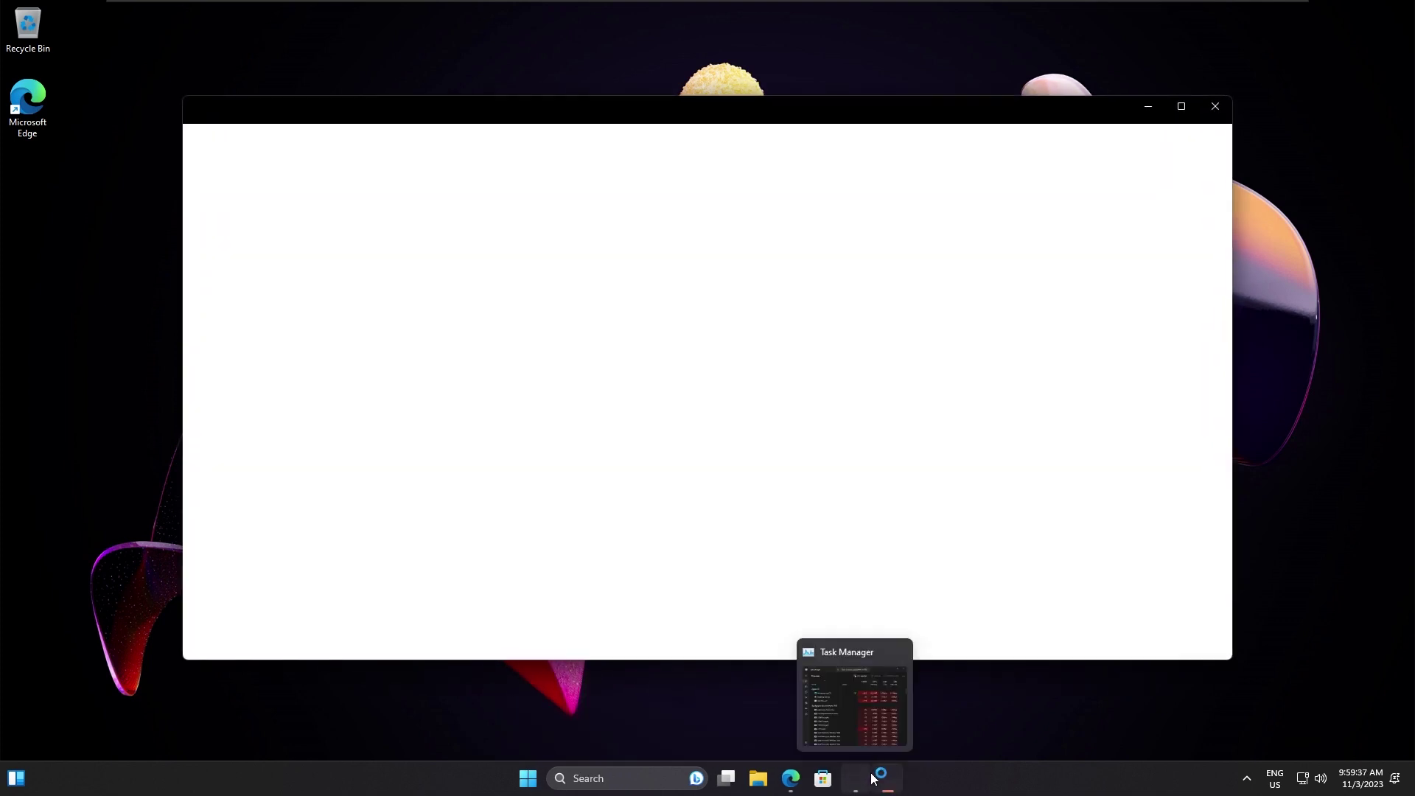
pyautogui.click(903, 686)
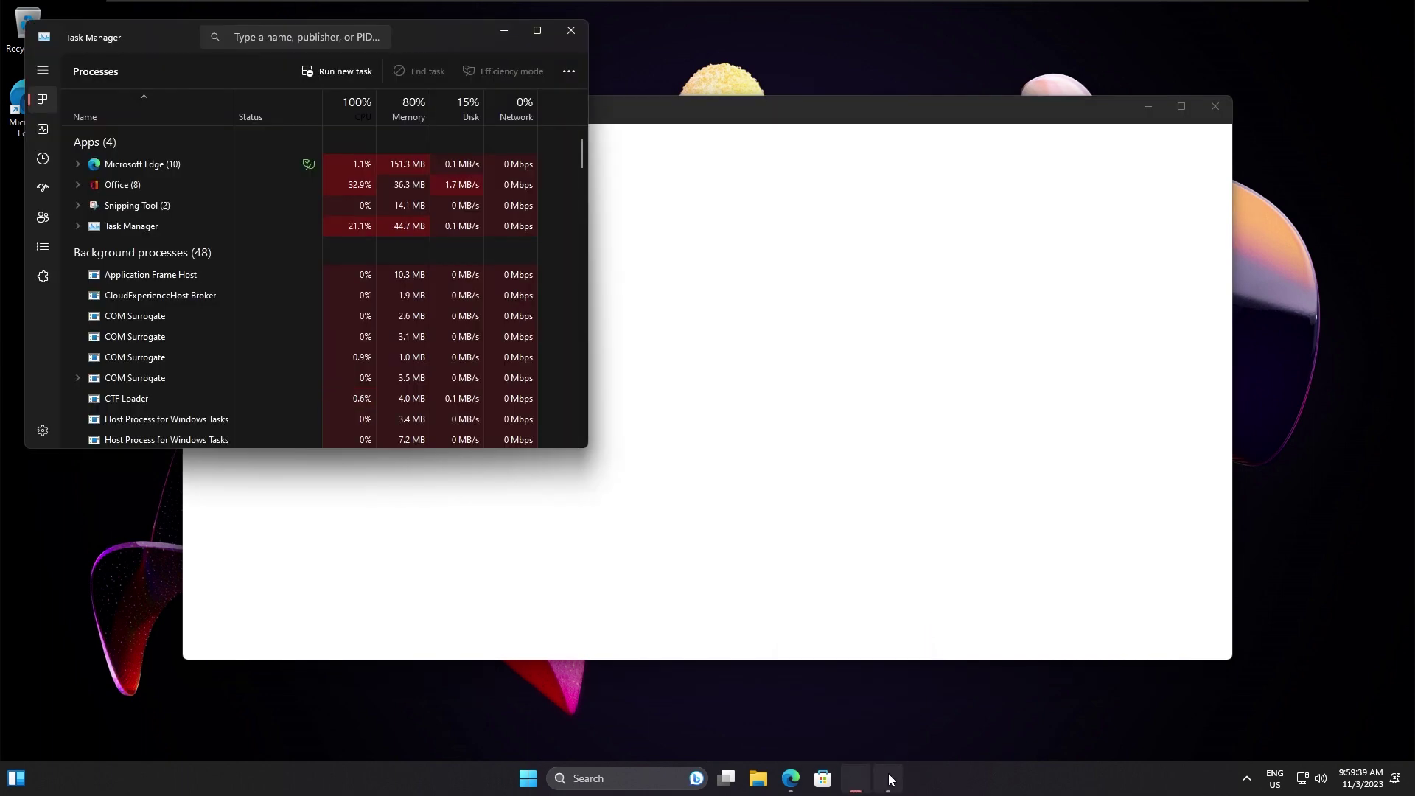
pyautogui.click(888, 778)
pyautogui.moveTo(859, 768)
pyautogui.click(872, 728)
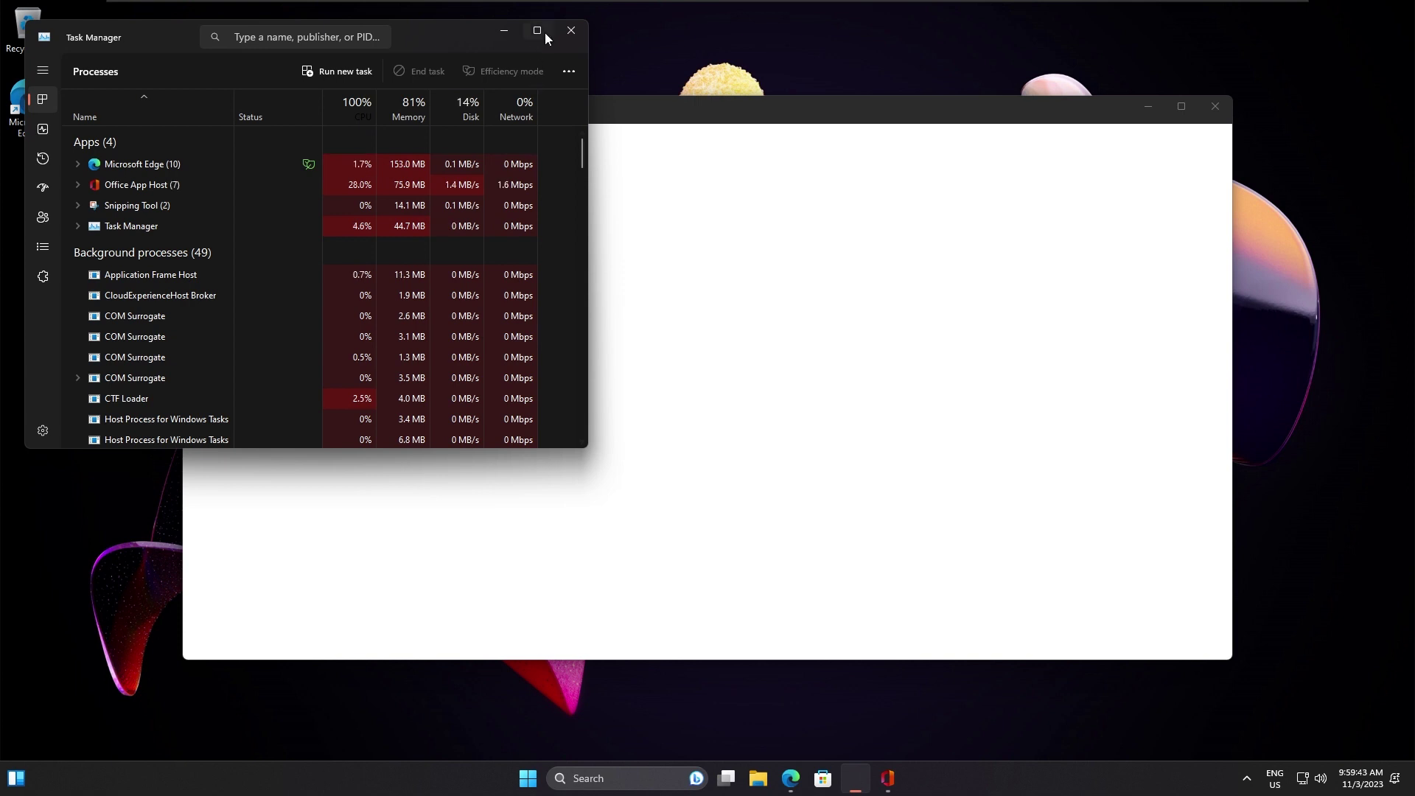
pyautogui.click(571, 30)
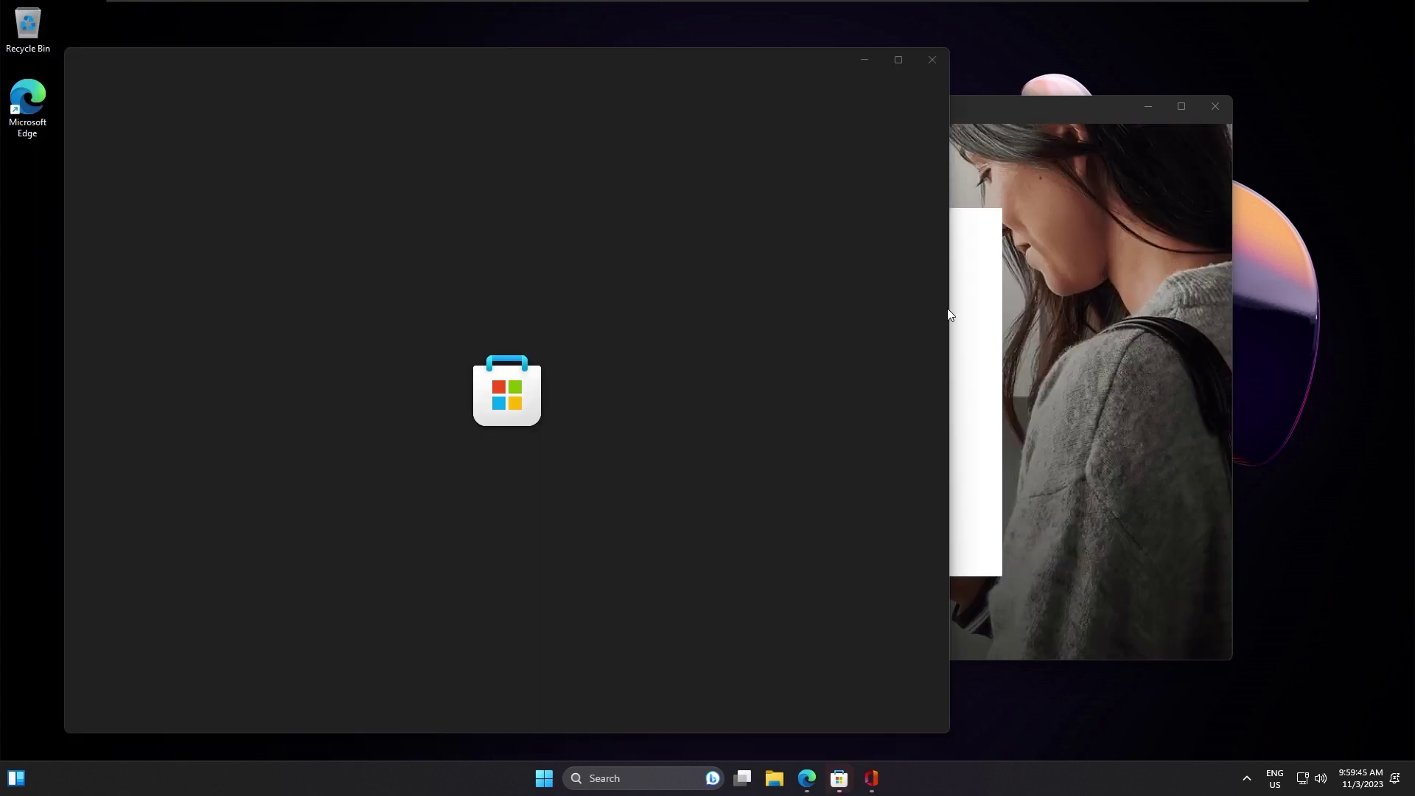
# View and close the Microsoft 365 welcome window, and open the library in the Microsoft Store.
pyautogui.click(994, 314)
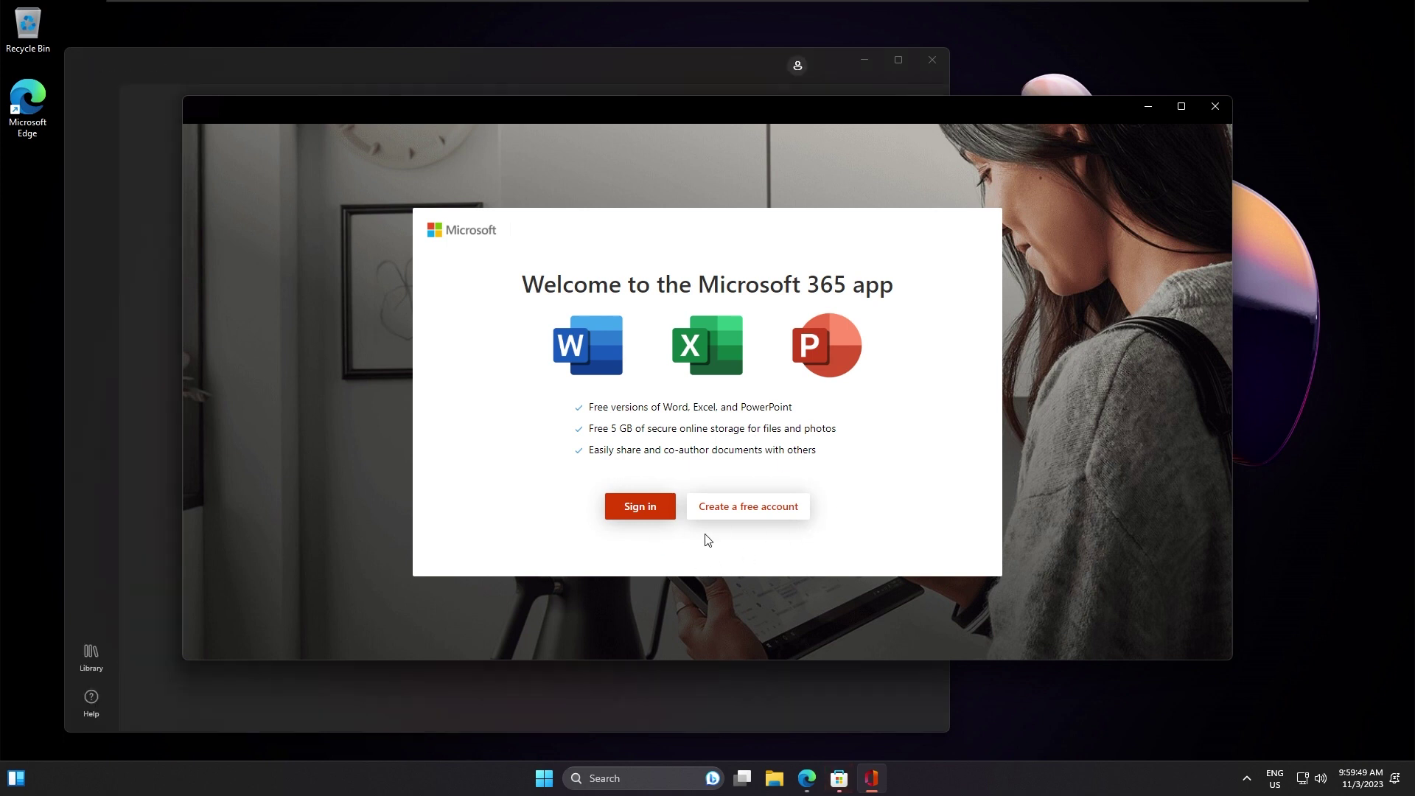
pyautogui.click(1217, 109)
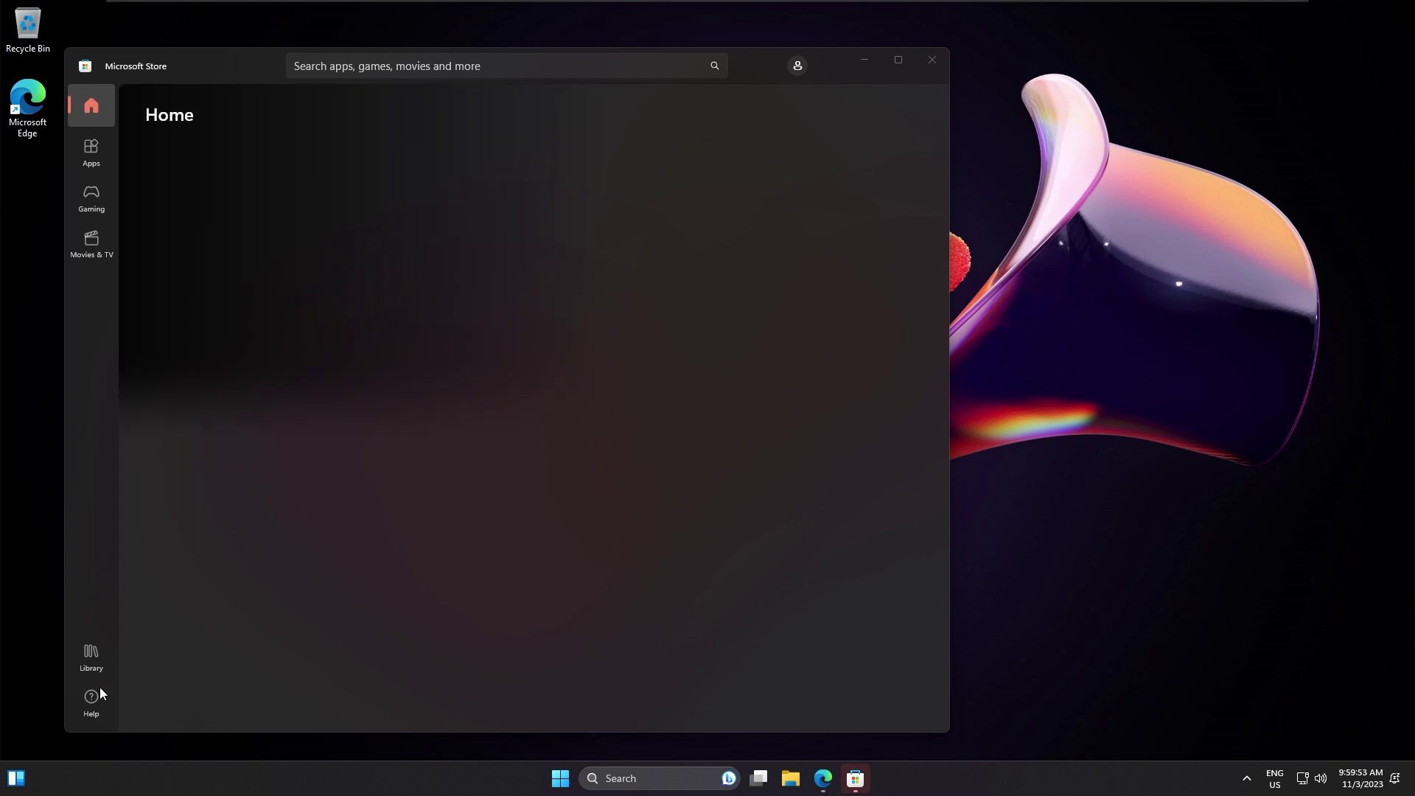
pyautogui.click(91, 655)
# Look through the full list of installed apps in Start, and close the Microsoft Store.
pyautogui.press('super')
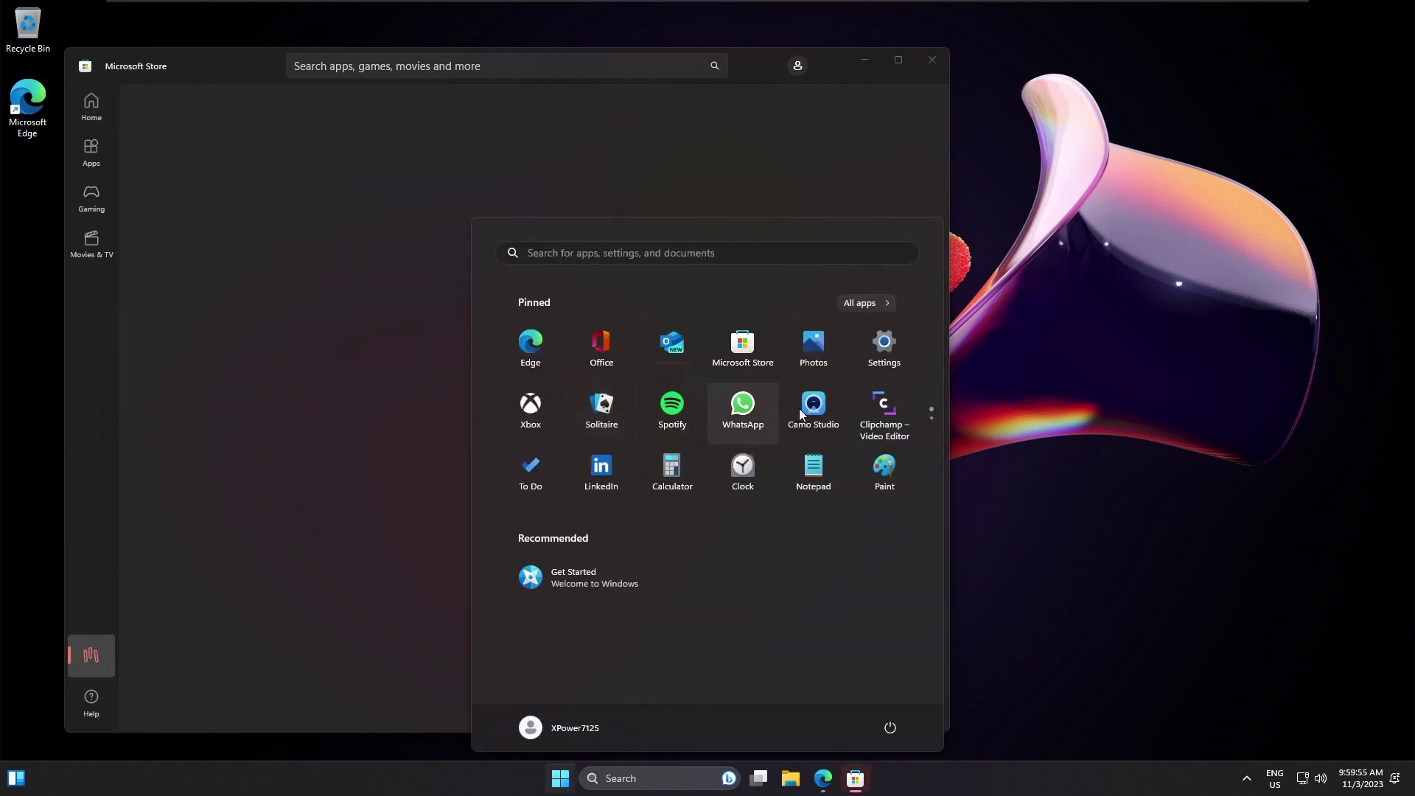
pyautogui.click(869, 303)
pyautogui.scroll(-15, 691, 560)
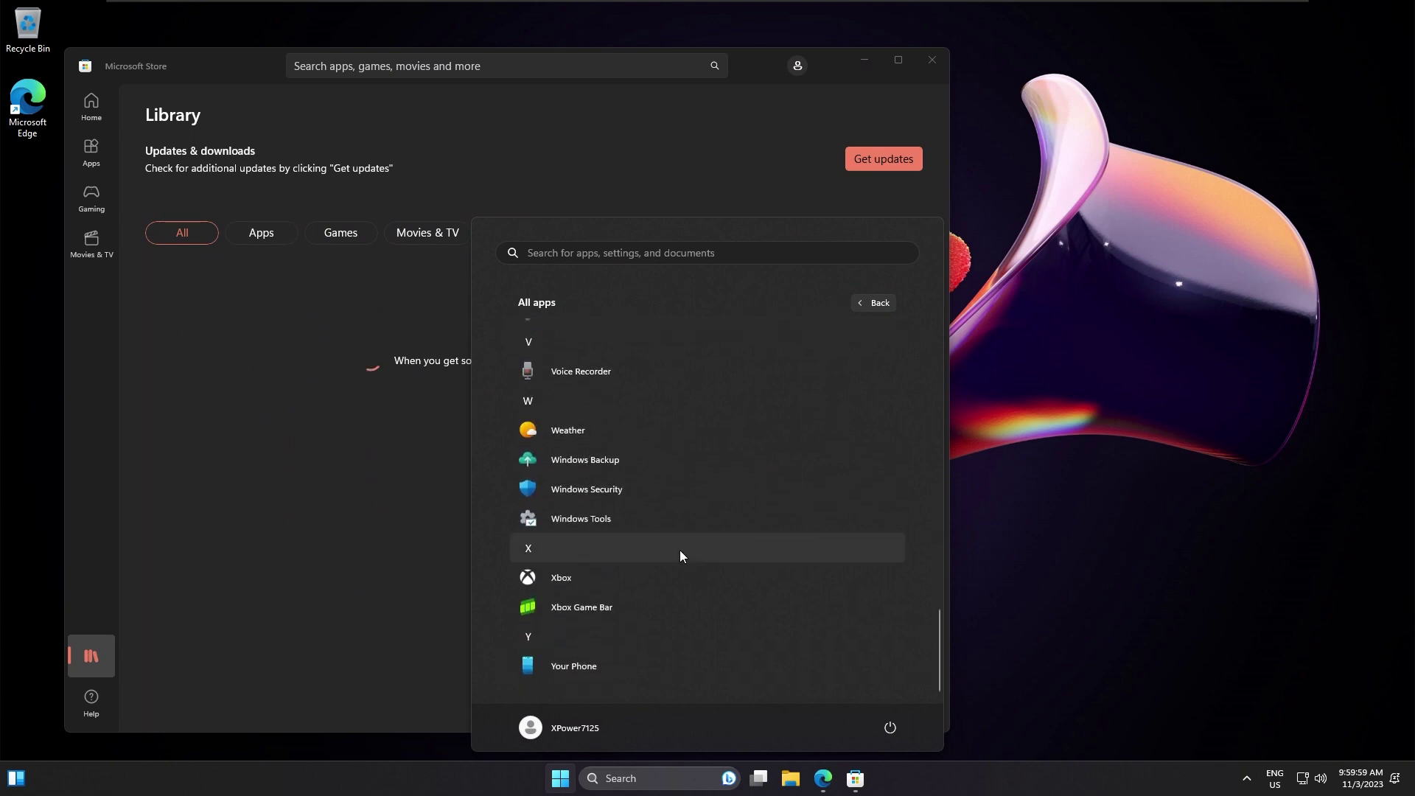
pyautogui.click(922, 107)
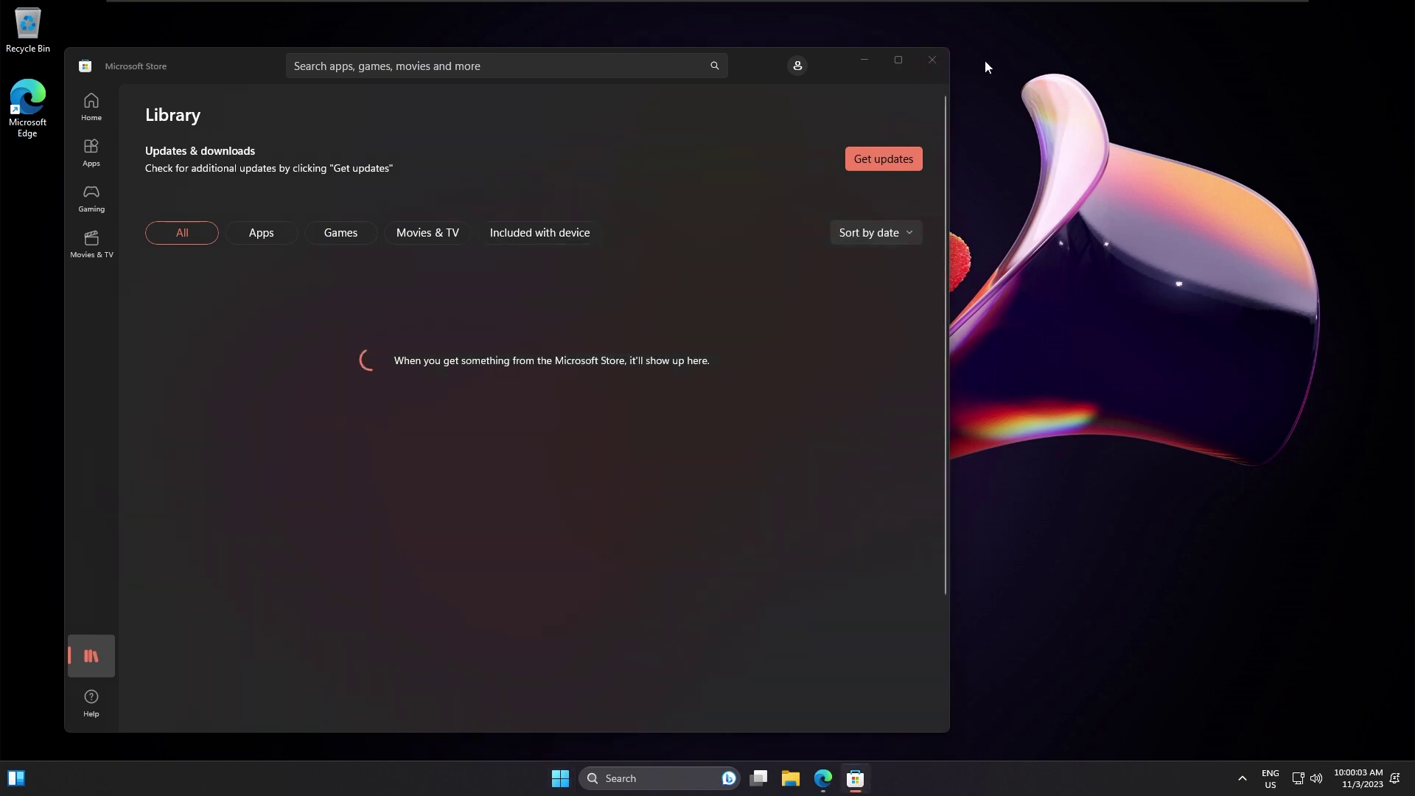
pyautogui.click(930, 60)
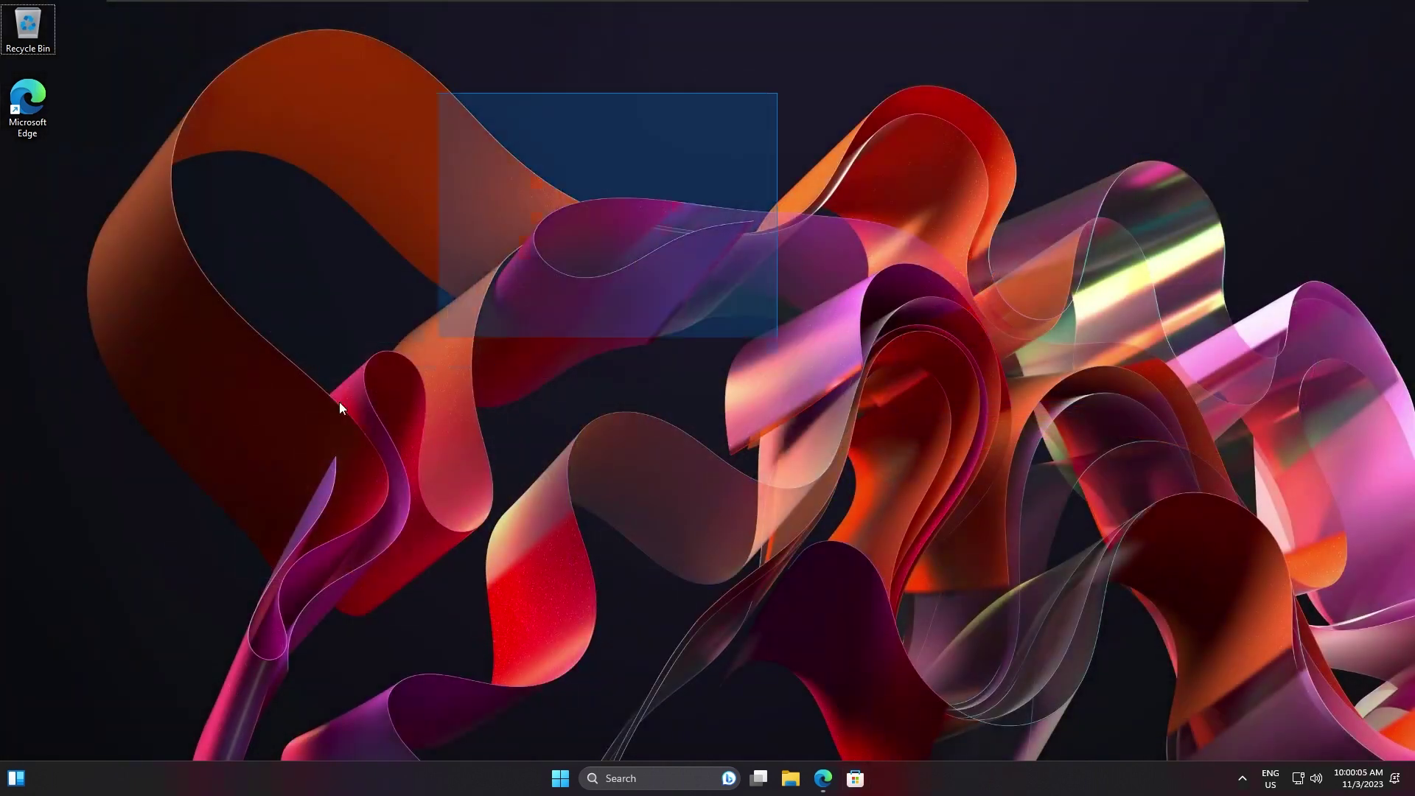
pyautogui.press('super')
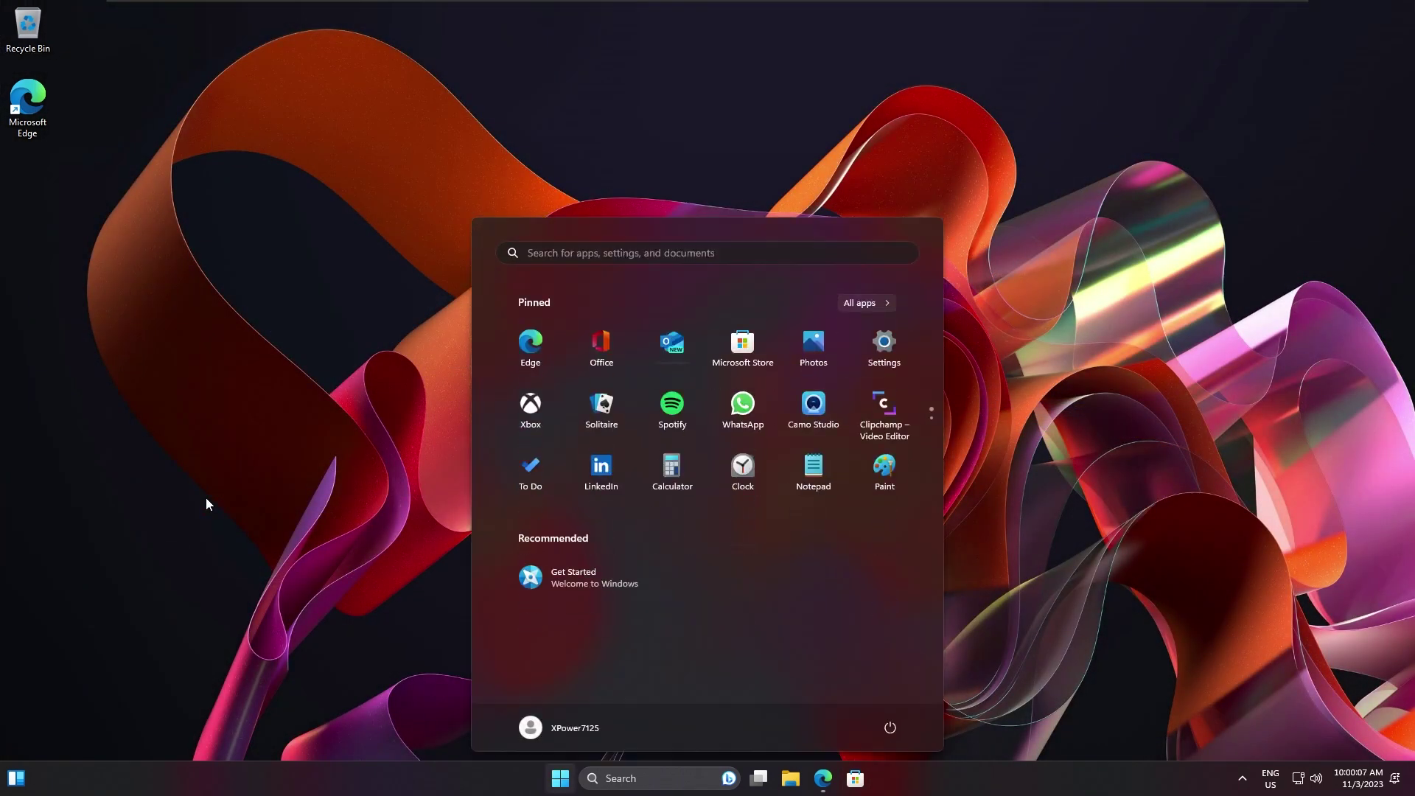
pyautogui.press('super')
pyautogui.moveTo(1044, 572); pyautogui.dragTo(616, 693)
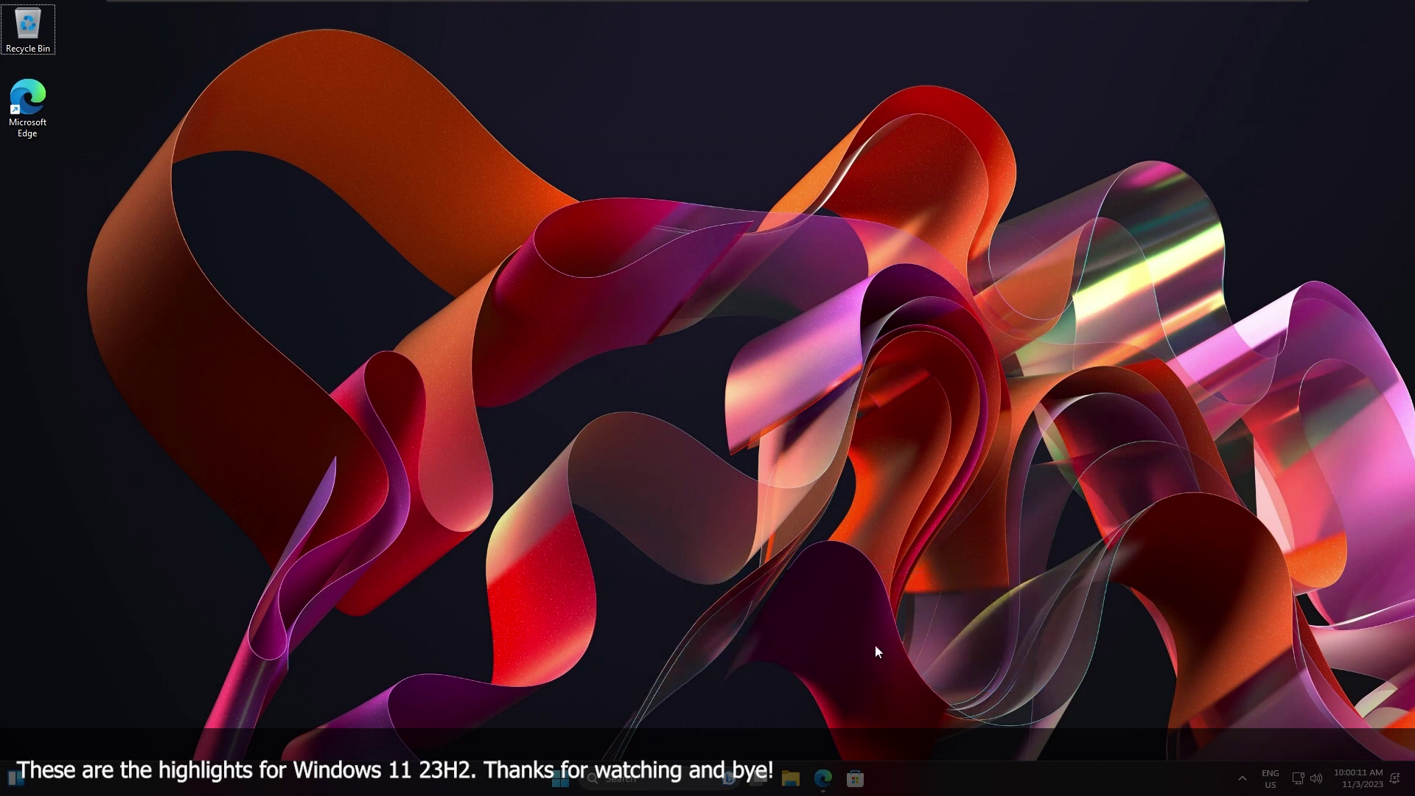